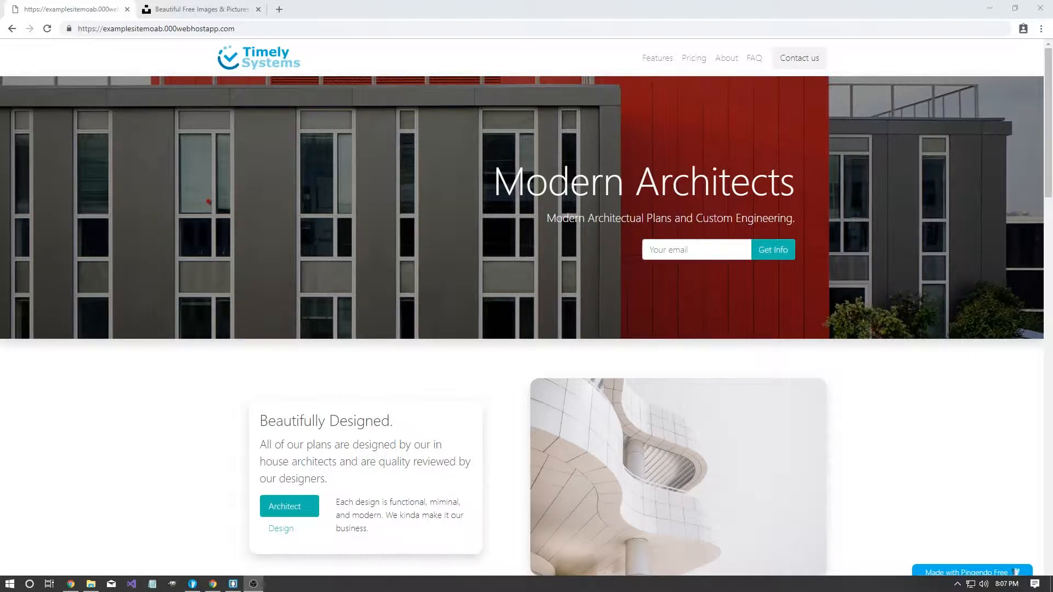
Examine the example architecture website from its header through the show homes to the testimonial section
scroll(526, 308, "down", 10)
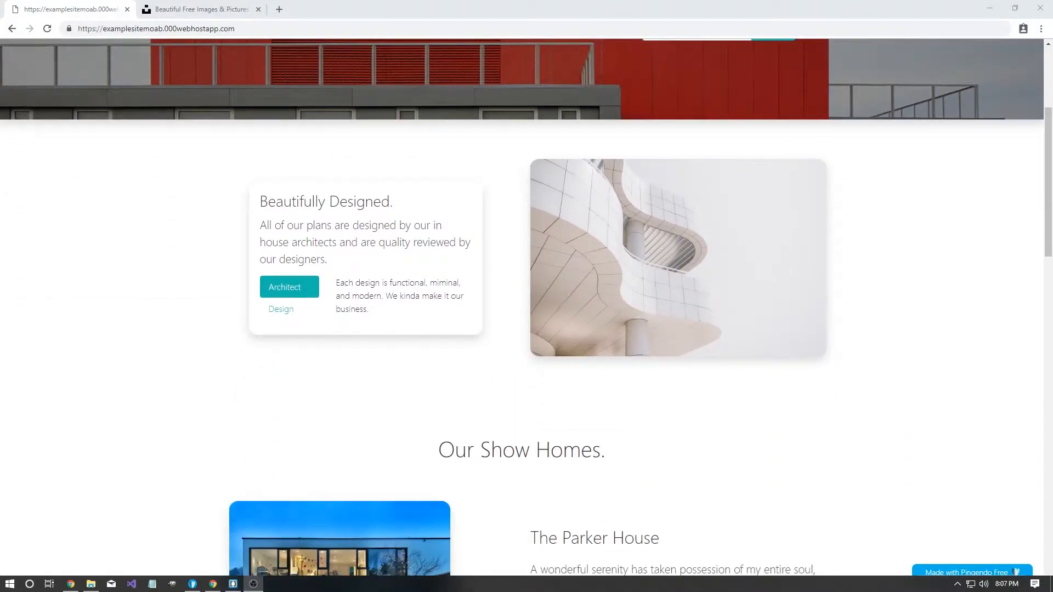
scroll(526, 307, "down", 13)
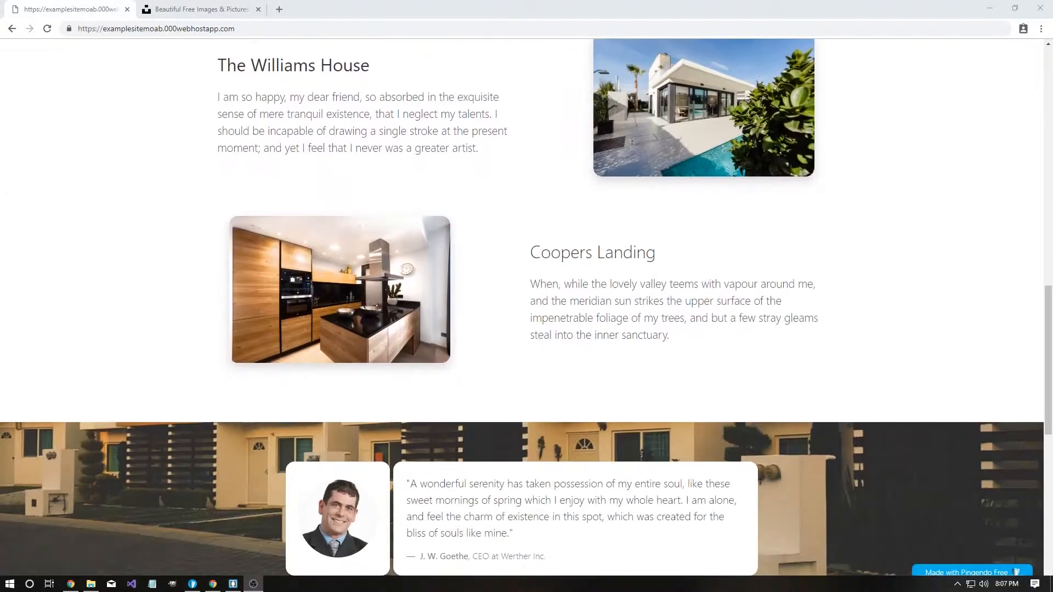
scroll(527, 307, "down", 2)
scroll(526, 307, "up", 16)
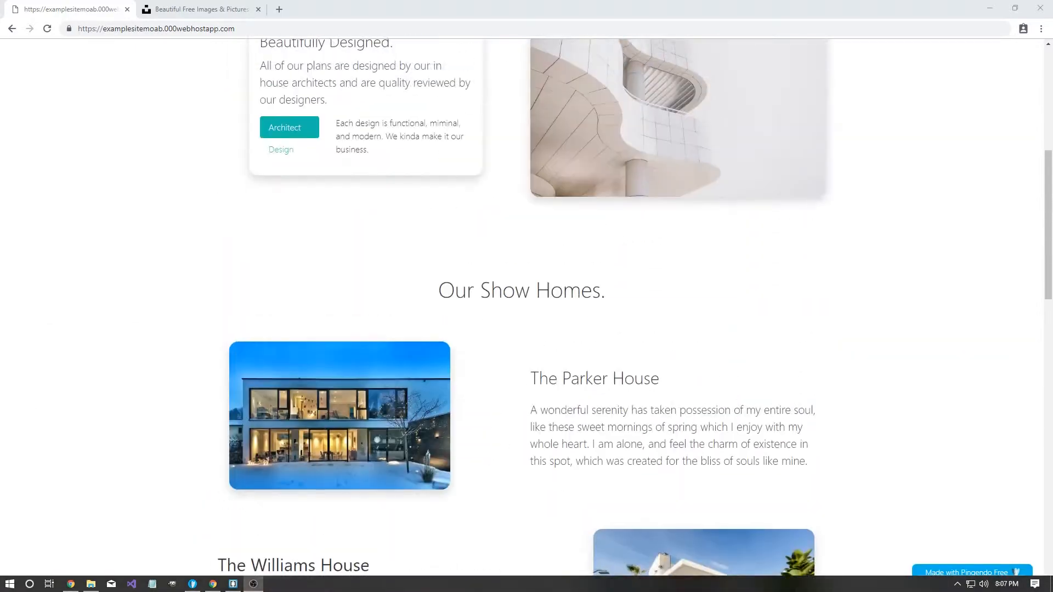
scroll(527, 307, "up", 4)
Switch to Pingendo and add the light navbar with a brand logo, four links and a Contact us button to the blank page
left_click(192, 584)
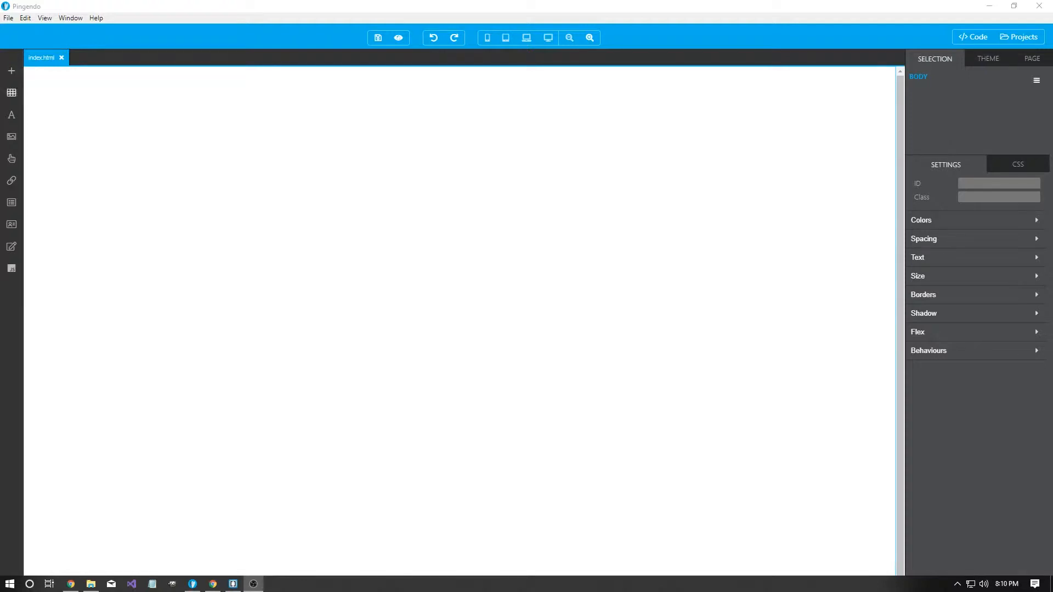
left_click(12, 71)
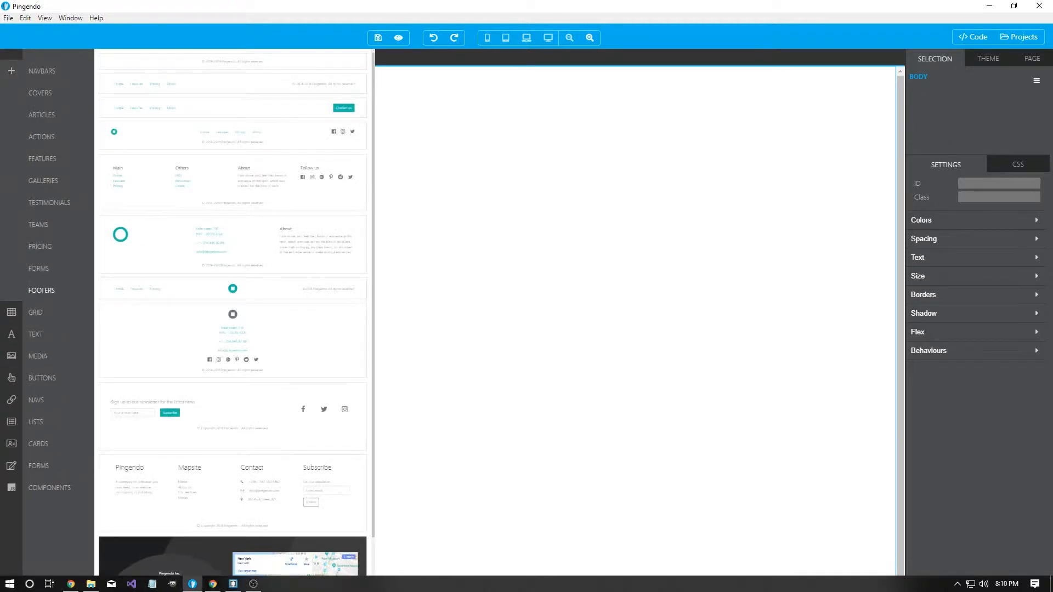
mouse_move(42, 71)
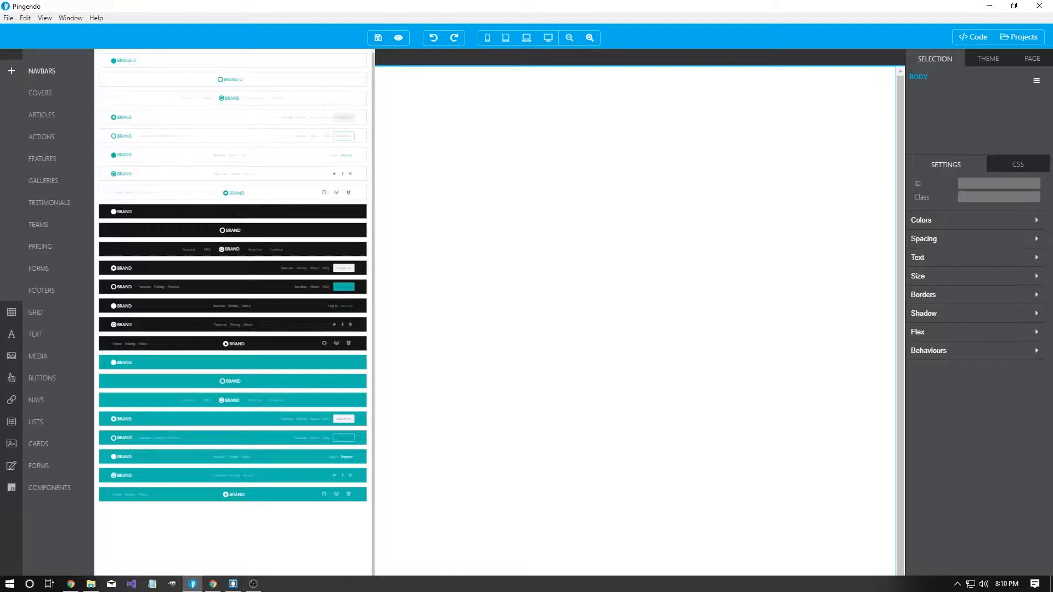
left_click_drag(231, 117, 439, 118)
left_click(323, 227)
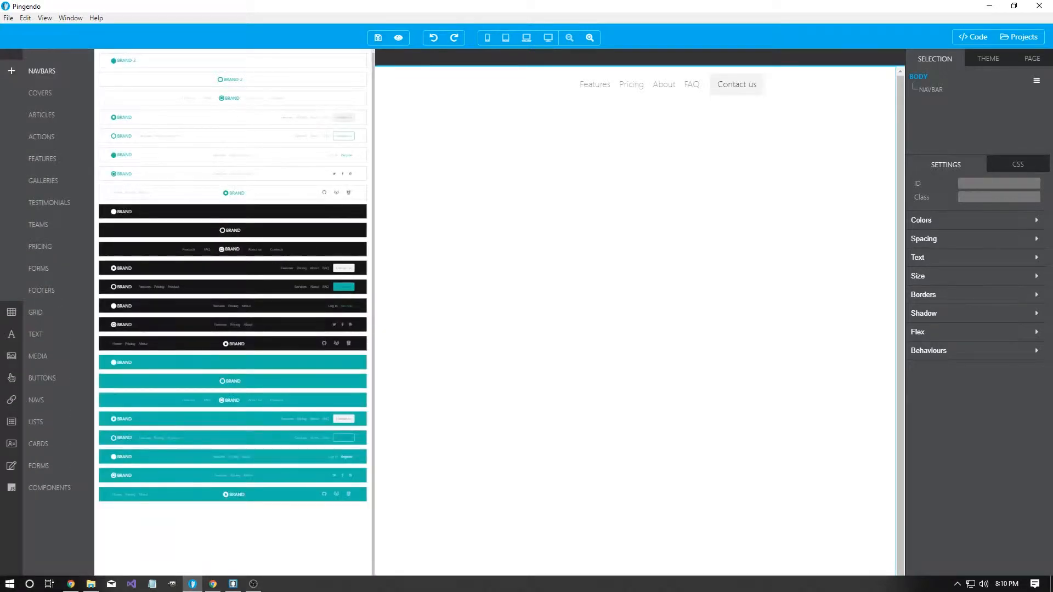
Add the "I feel the charm" cover with right-aligned text and an email subscribe form below the navbar
mouse_move(40, 94)
scroll(233, 312, "down", 3)
scroll(233, 312, "down", 15)
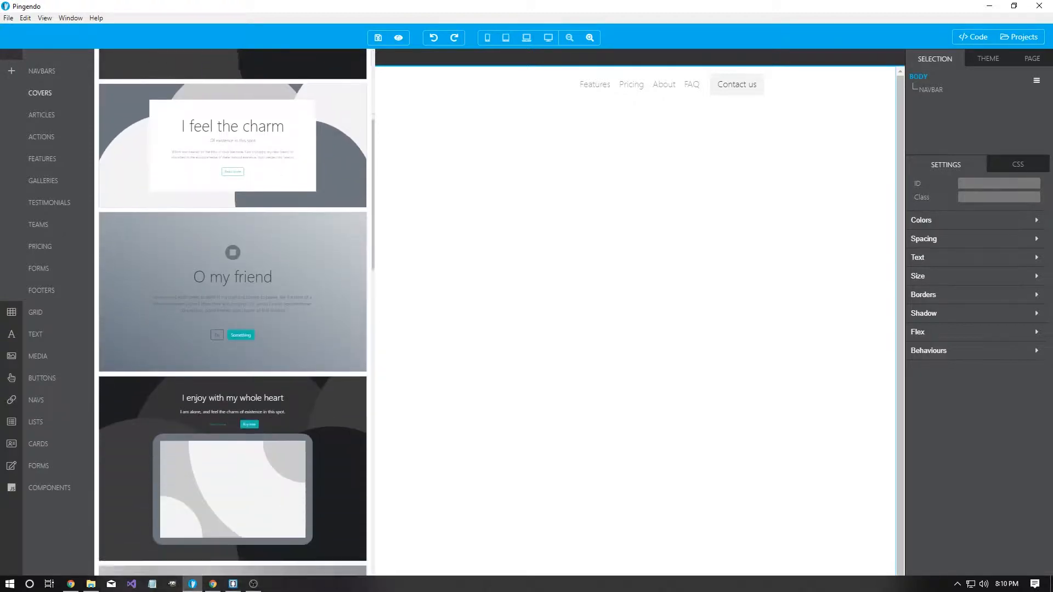
scroll(233, 313, "down", 6)
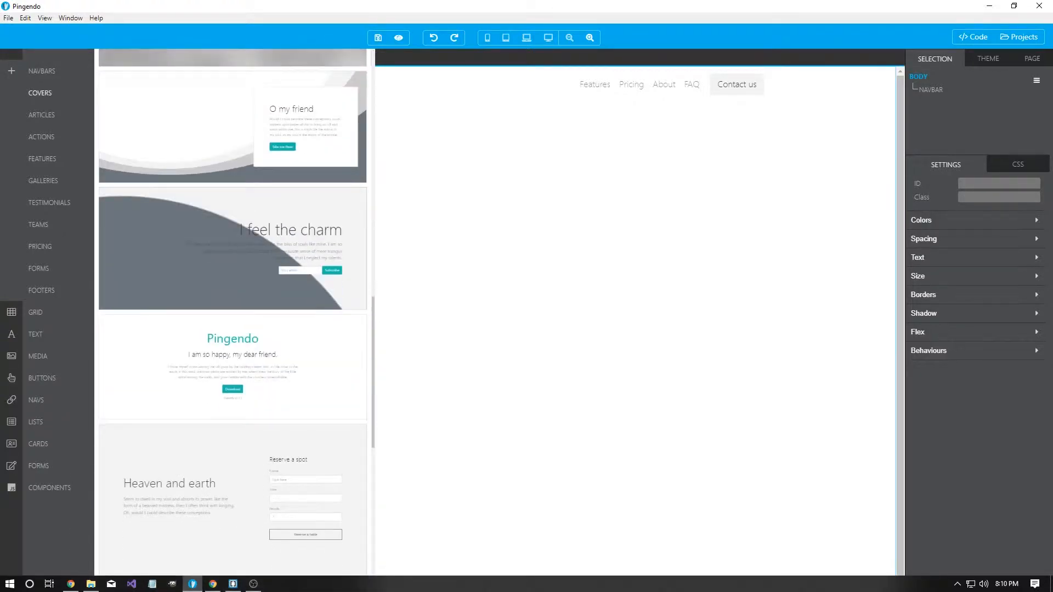
scroll(232, 313, "up", 3)
left_click_drag(192, 230, 461, 184)
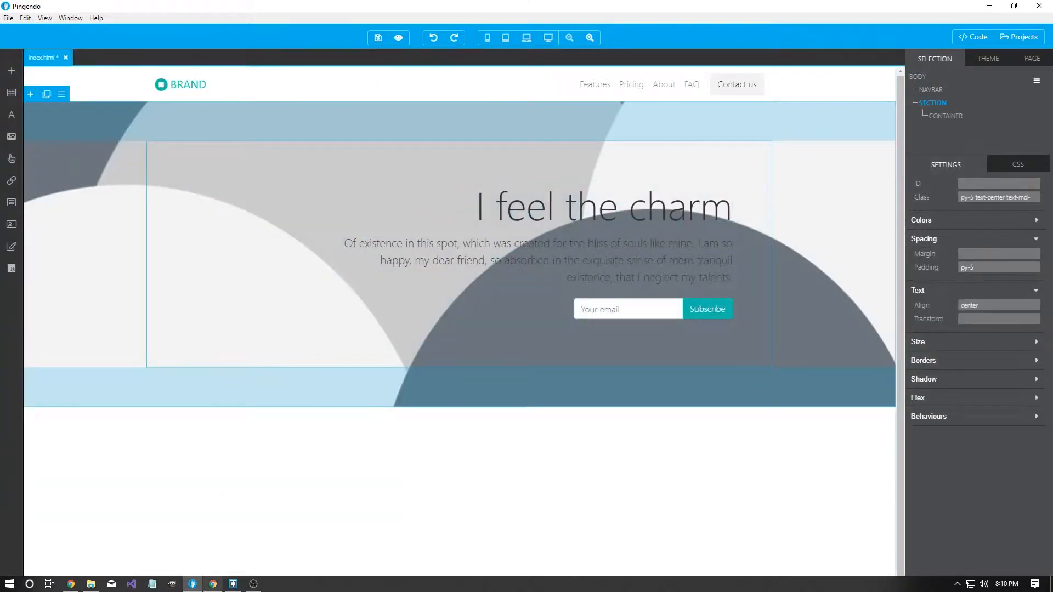
Compare the new cover with the header of the example website in the browser, and return to Pingendo
left_click(212, 584)
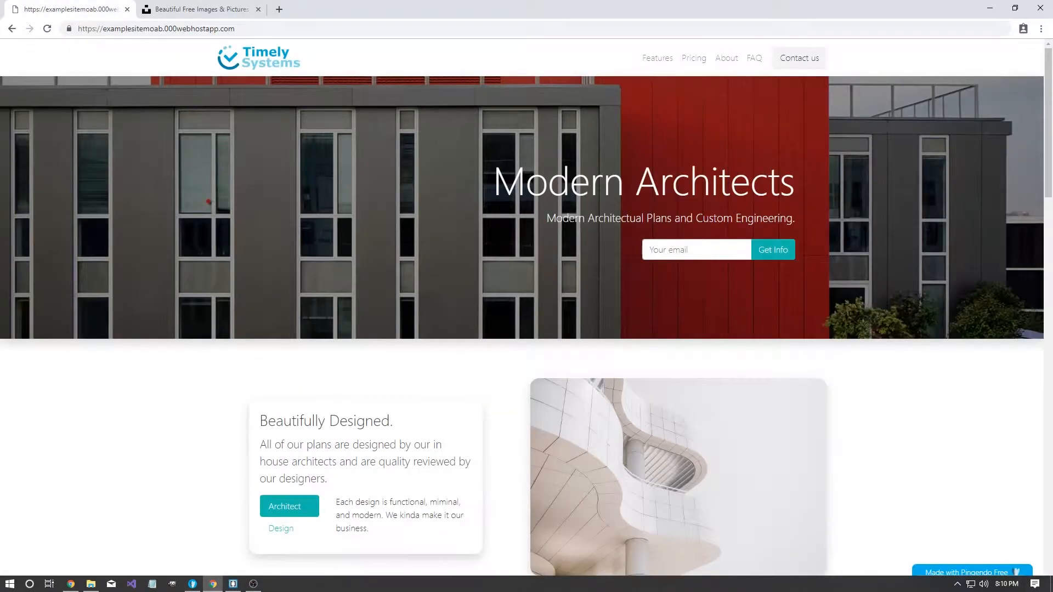
left_click(991, 7)
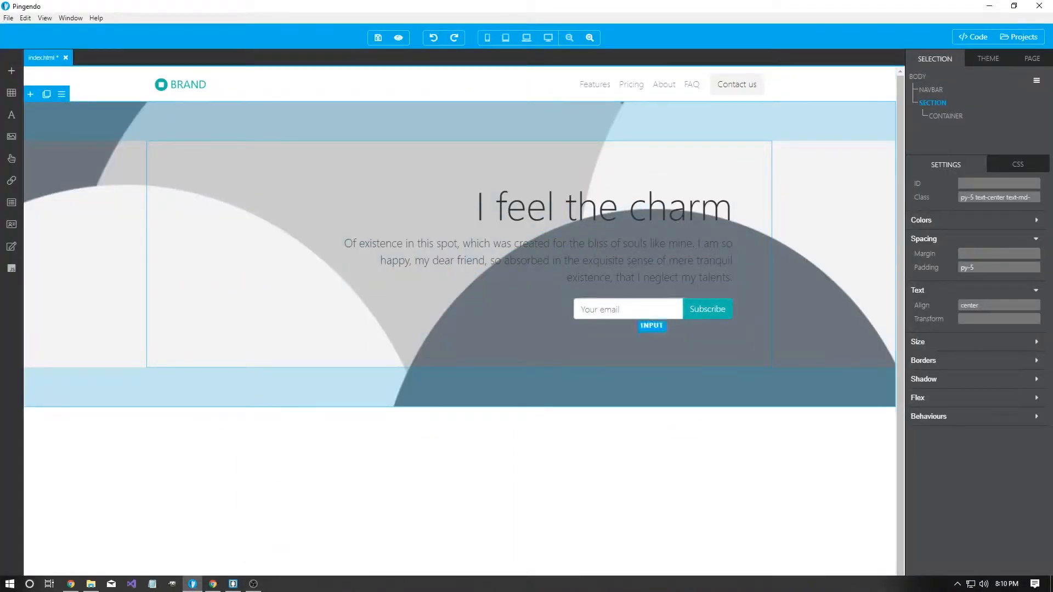
left_click(346, 473)
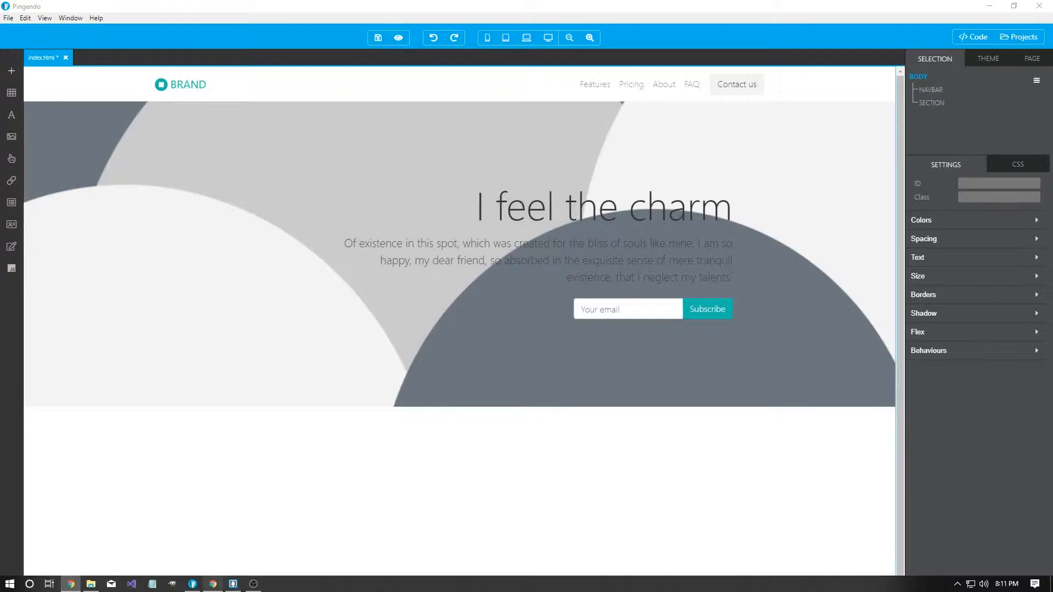
Switch to Unsplash in the browser and search its photos for "homes"
left_click(213, 584)
left_click(197, 9)
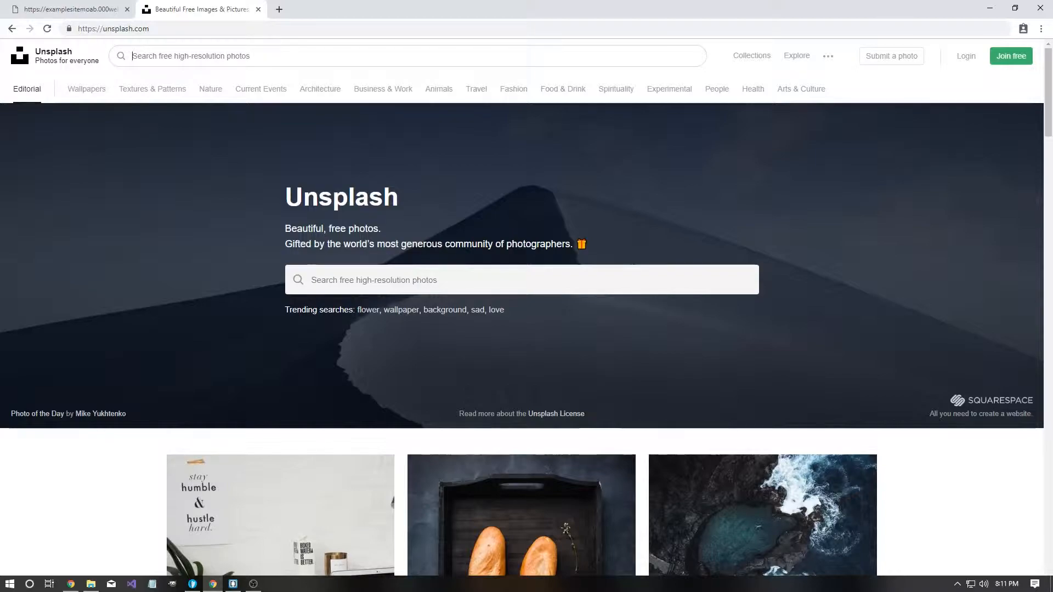
type("homes")
key("Return")
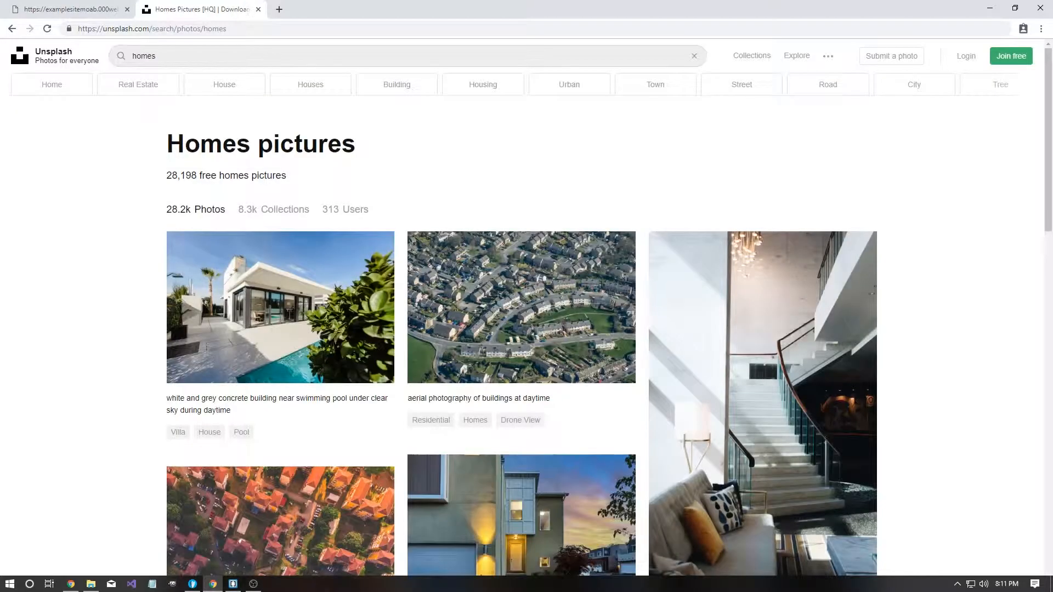
Open the "aerial view of white building" photo from the results and copy its image address
scroll(527, 329, "down", 3)
scroll(609, 319, "down", 12)
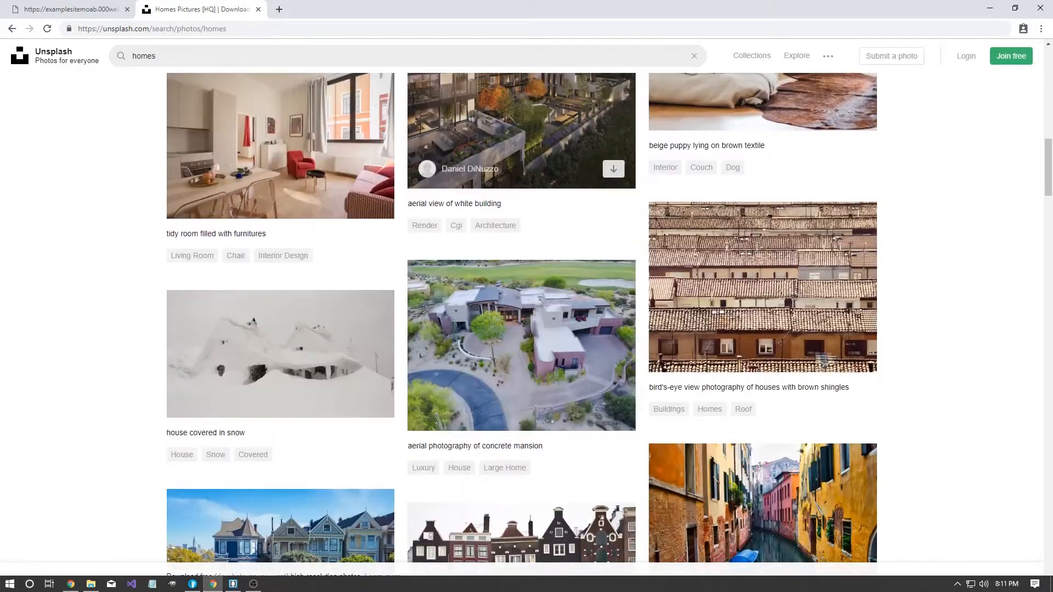
scroll(610, 319, "up", 4)
left_click(511, 332)
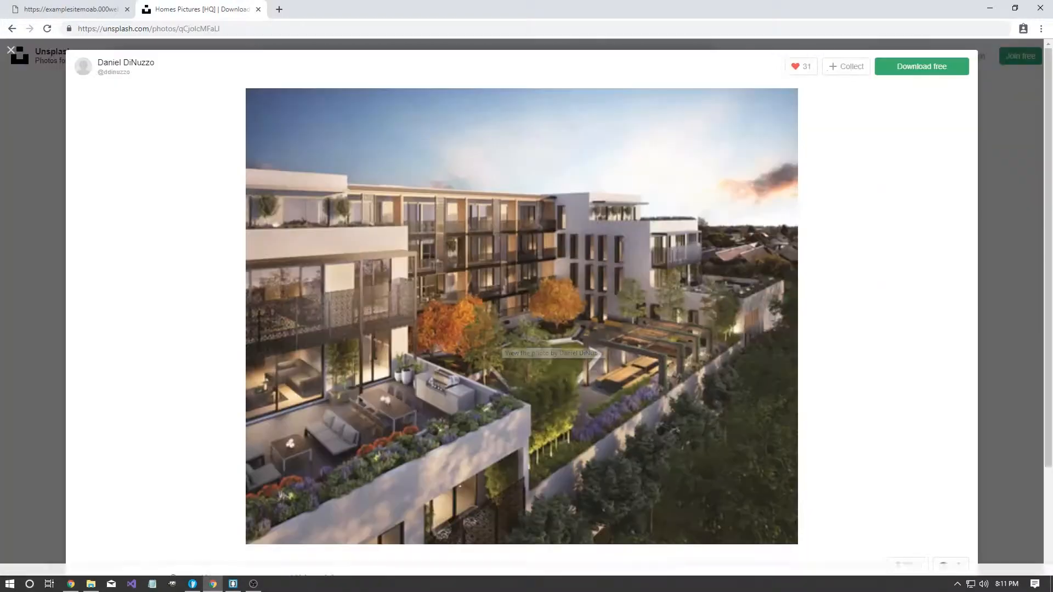
right_click(472, 289)
left_click(496, 328)
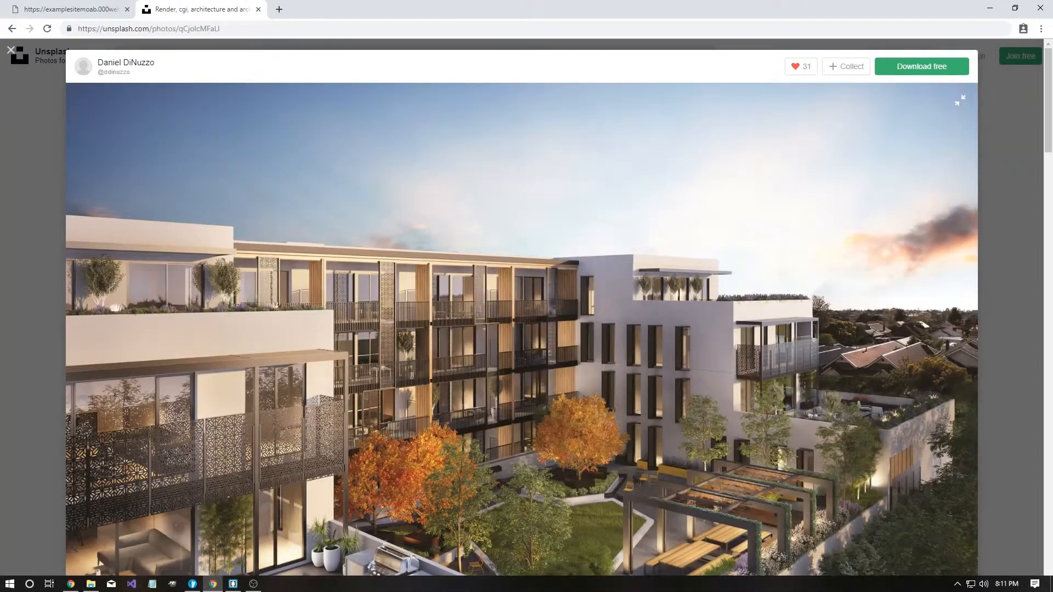
Return to Pingendo and replace the cover section's background image URL with the copied photo address
left_click(991, 9)
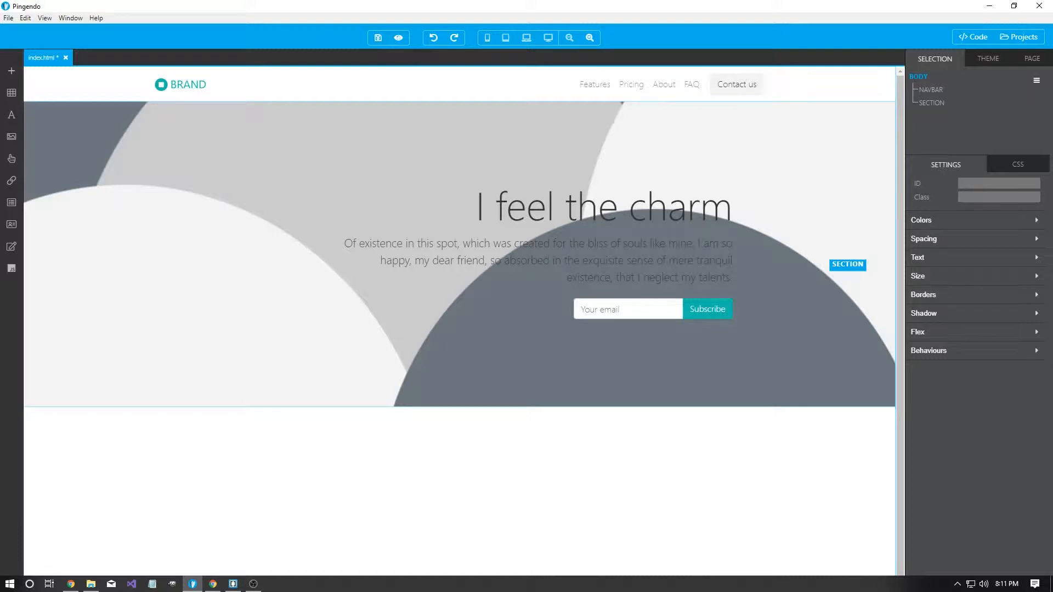
left_click(825, 259)
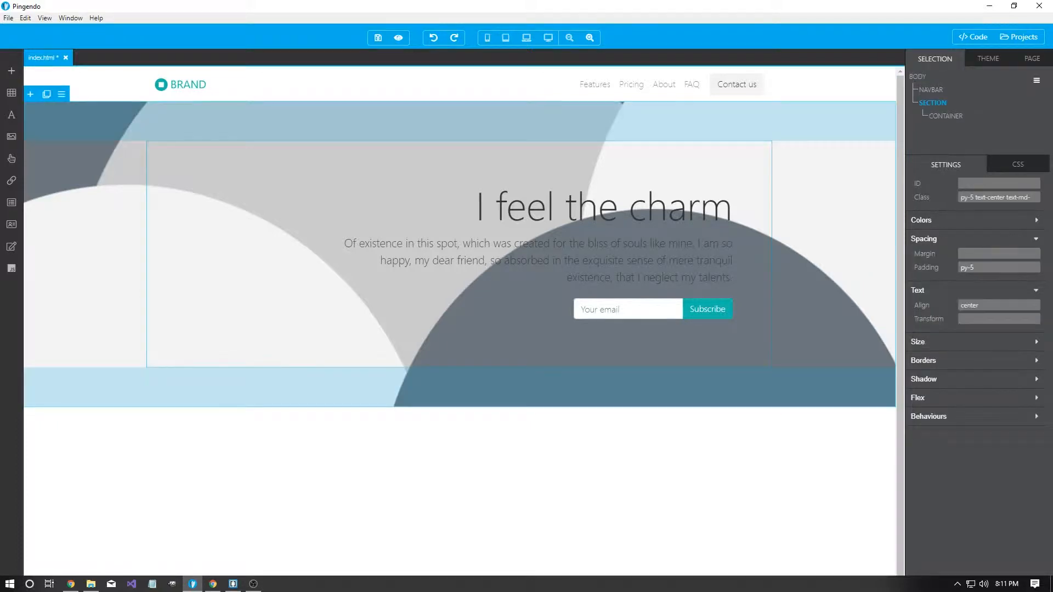
left_click(1018, 165)
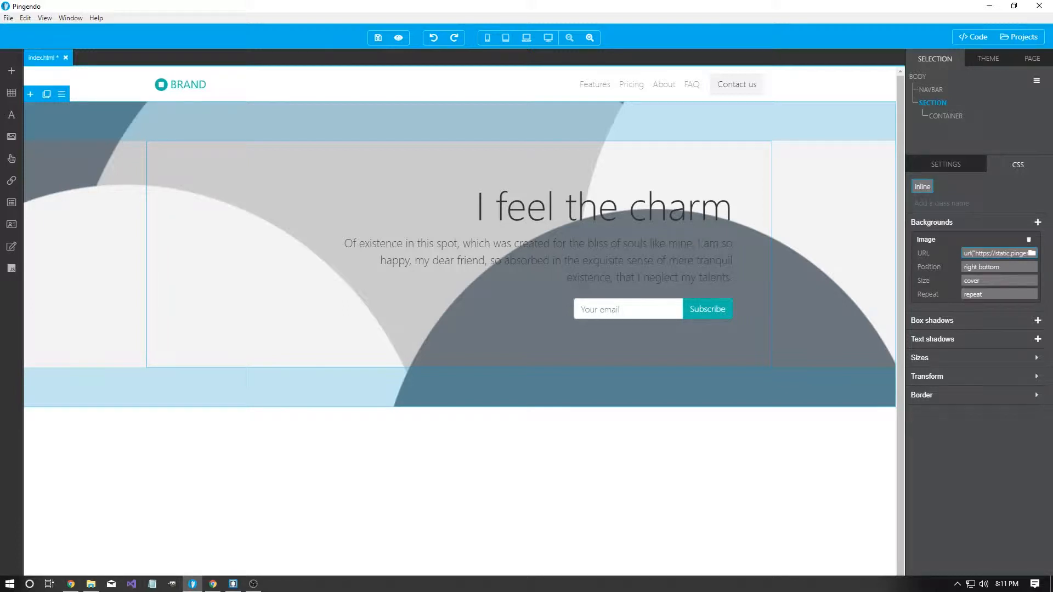
left_click_drag(976, 253, 988, 276)
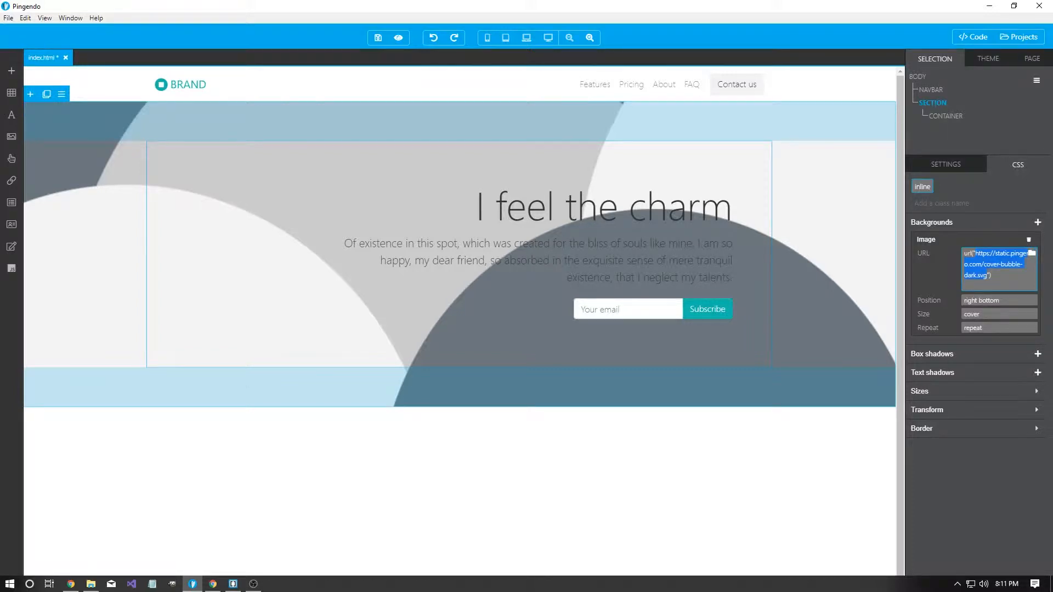
key("ctrl+v")
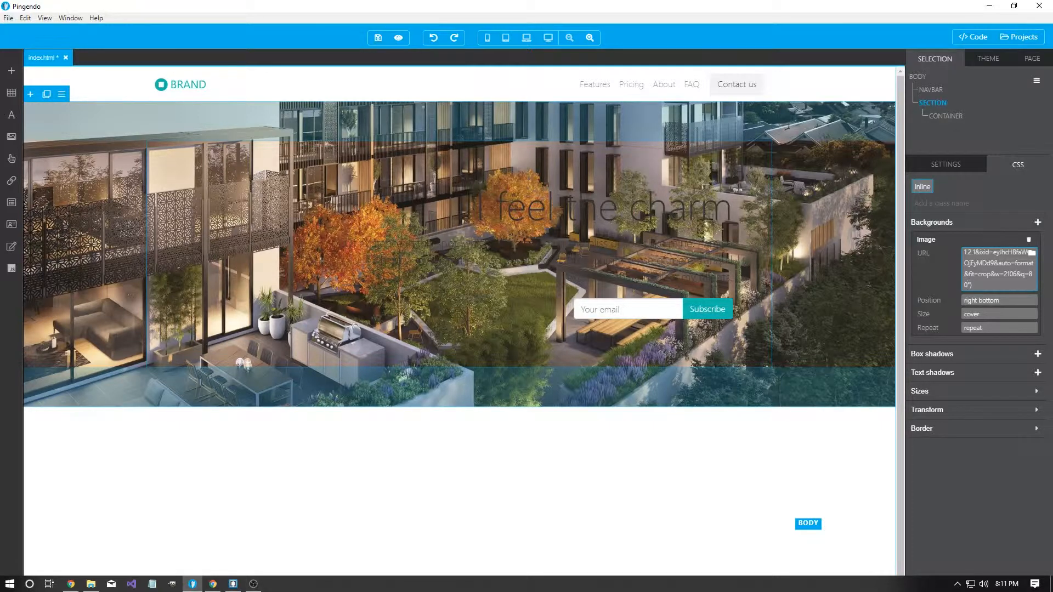
left_click(795, 517)
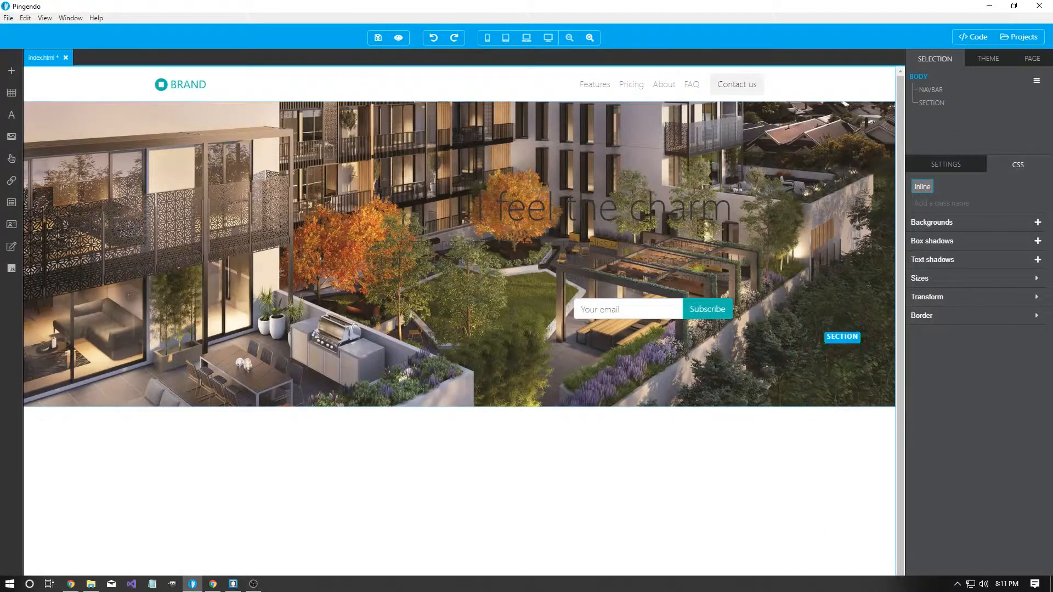
Add a gradient background to the cover section and order it above the image so it darkens the photo
left_click(842, 345)
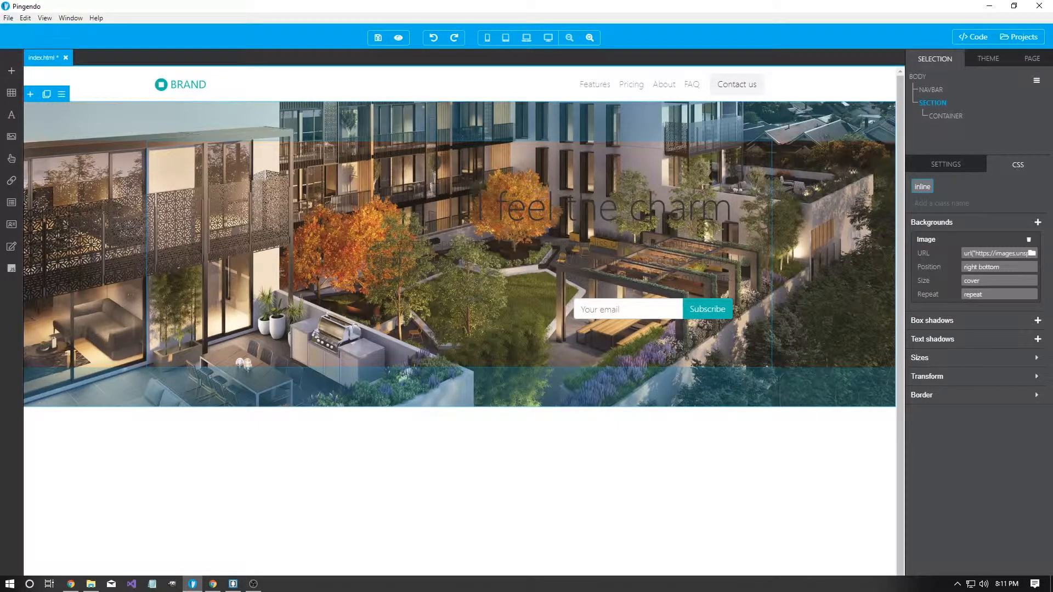
left_click(1037, 222)
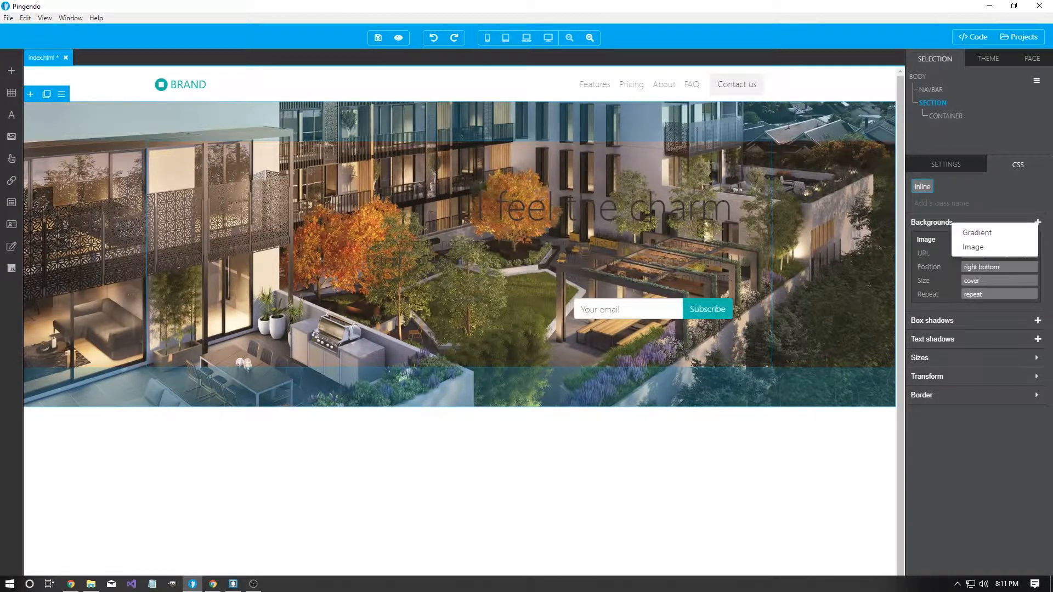
left_click(977, 232)
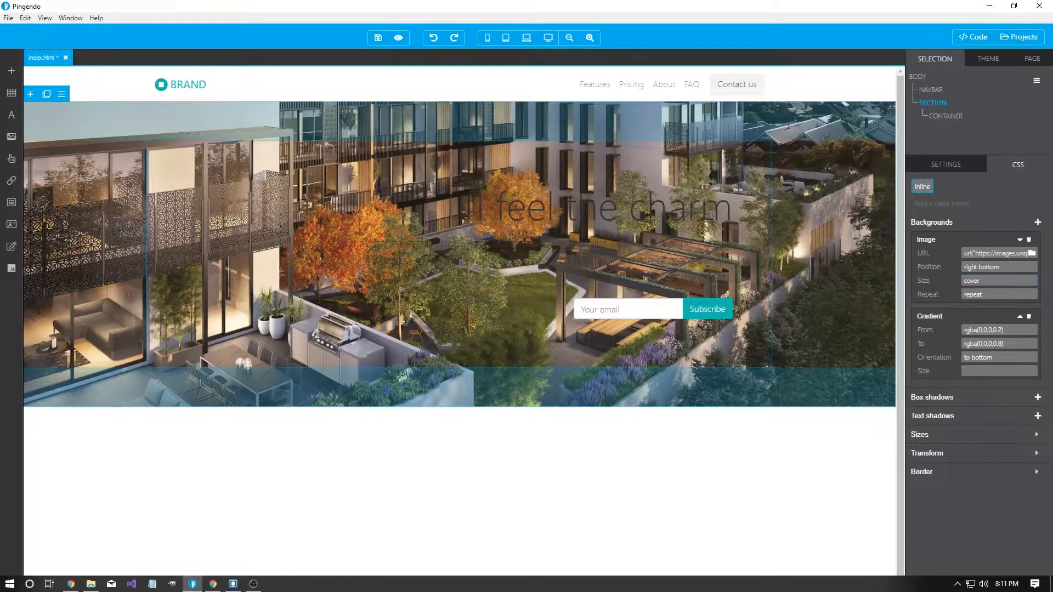
left_click(1020, 317)
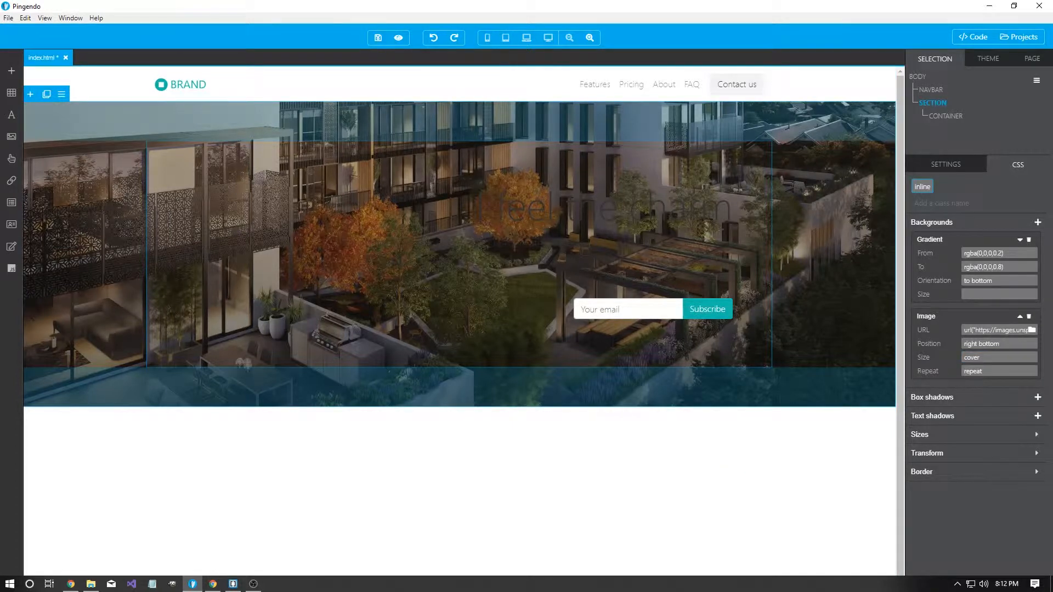
Set the cover section's text color to White
left_click(946, 164)
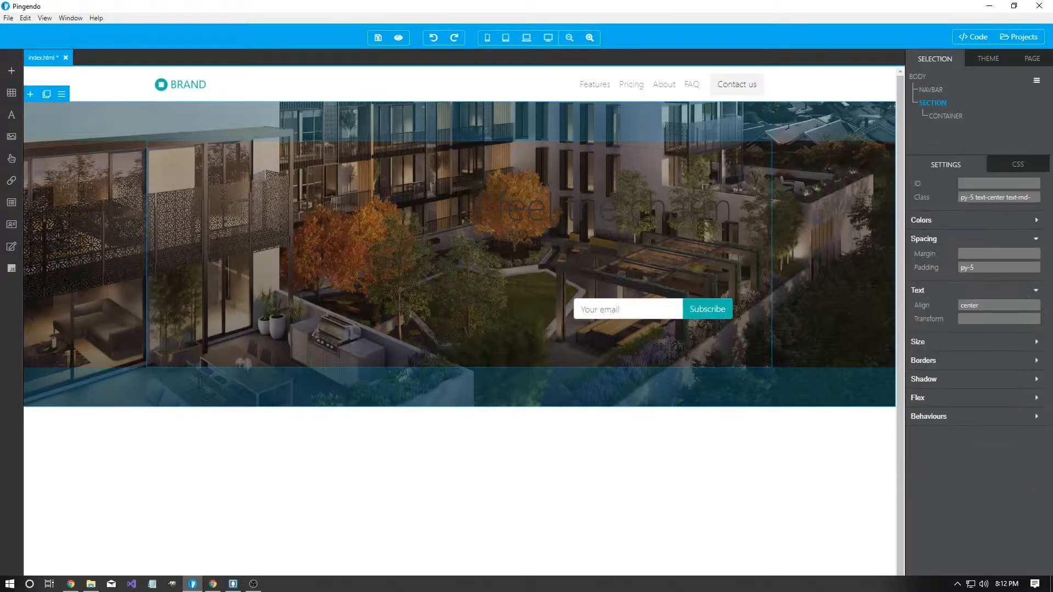
left_click(922, 220)
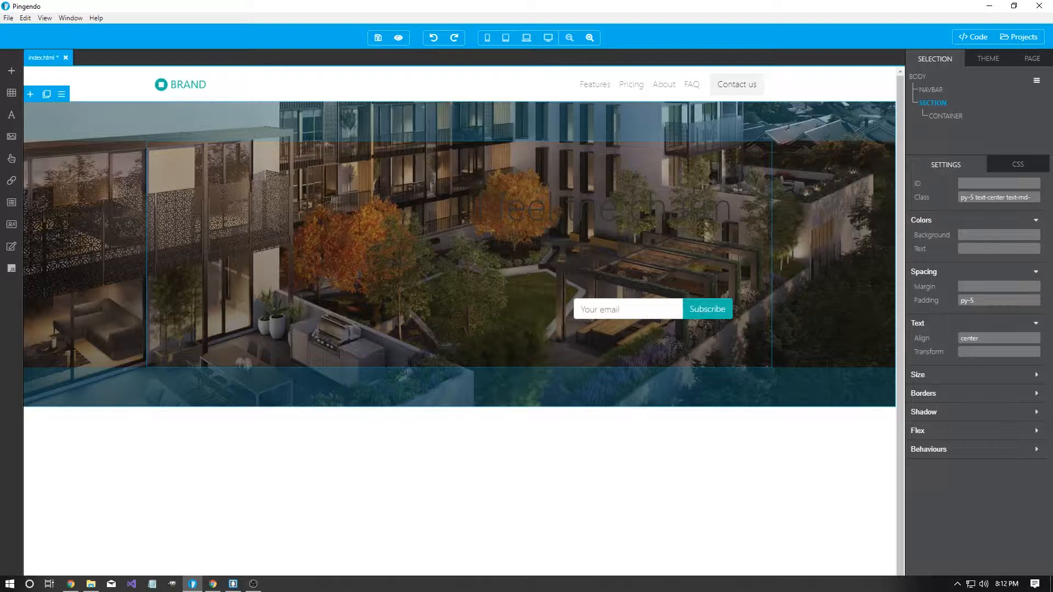
left_click(999, 248)
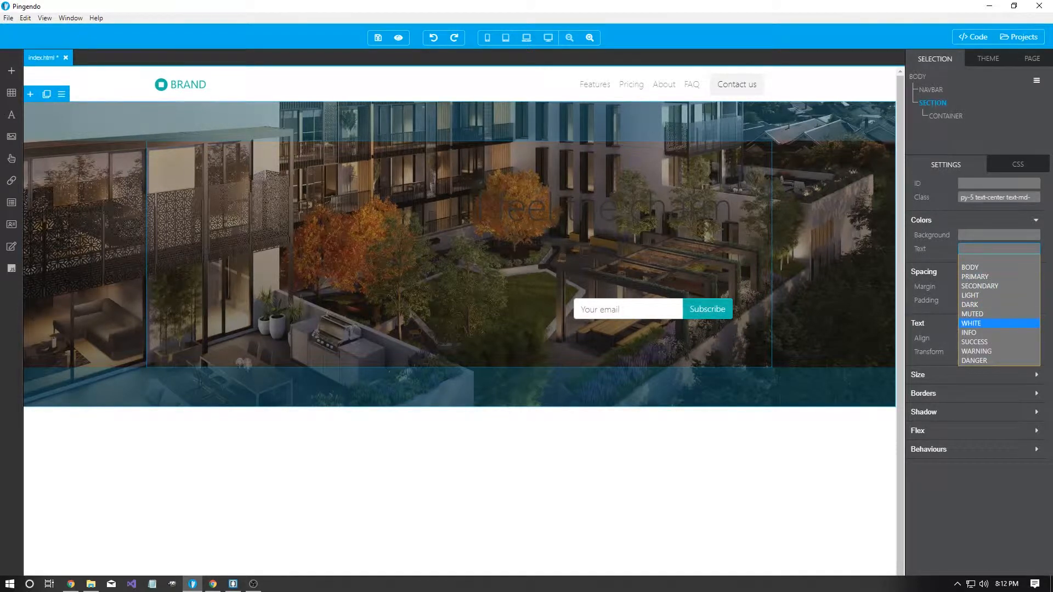
left_click(971, 323)
left_click(746, 533)
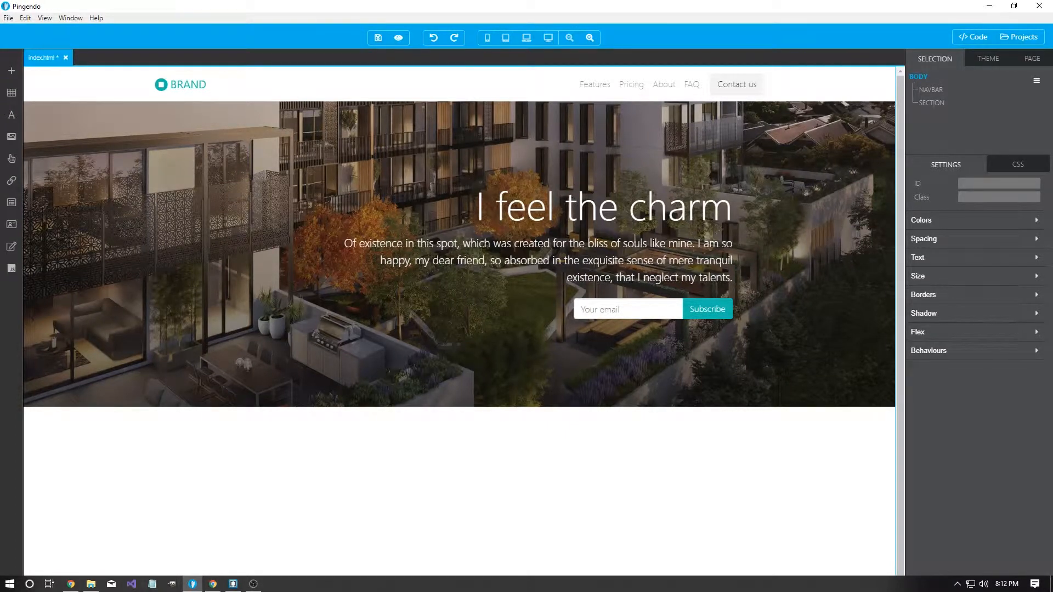
Replace the cover heading text with "Design That Matters"
double_click(658, 219)
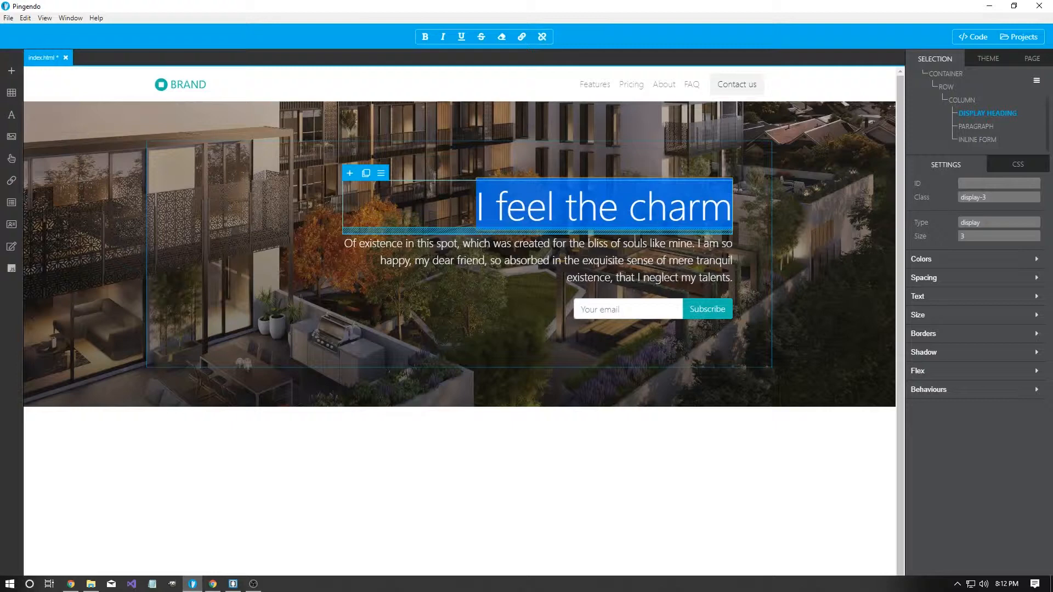
key("BackSpace")
type("DesignTha")
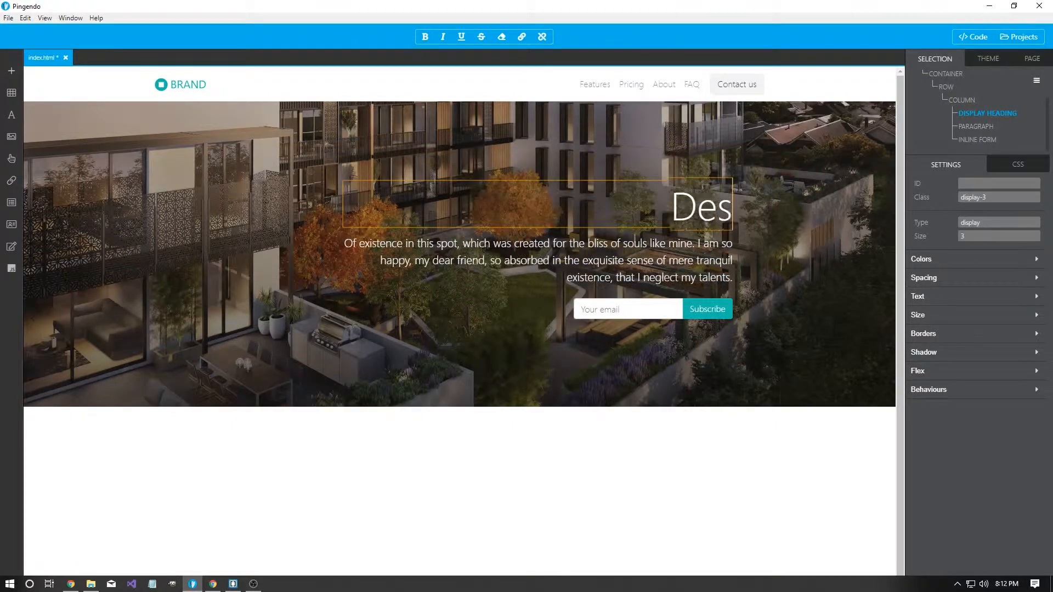
key("BackSpace")
key("BackSpace")
key("BackSpace")
type("That Ma")
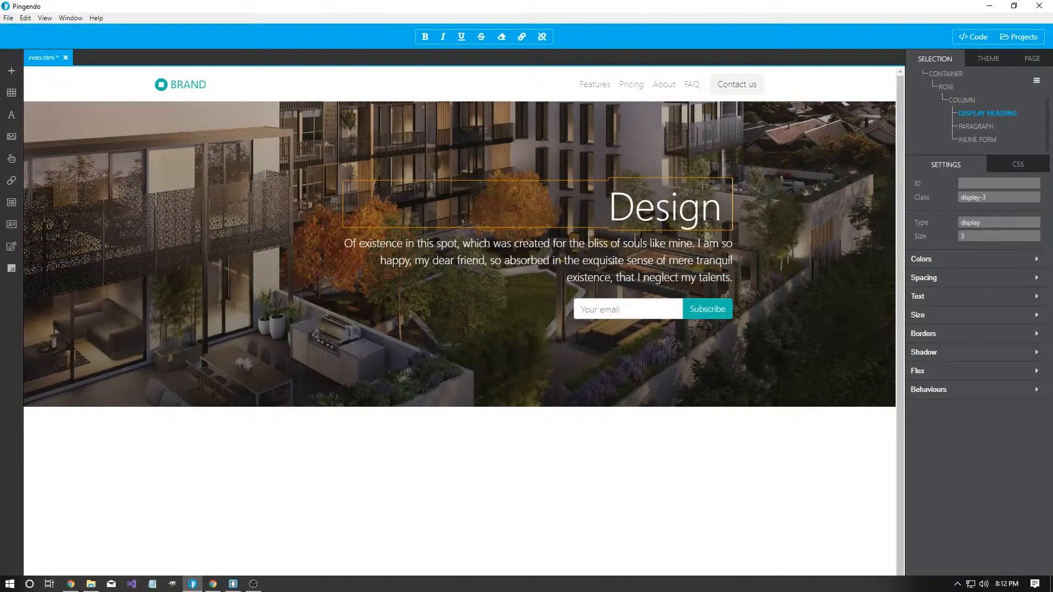
type("tters")
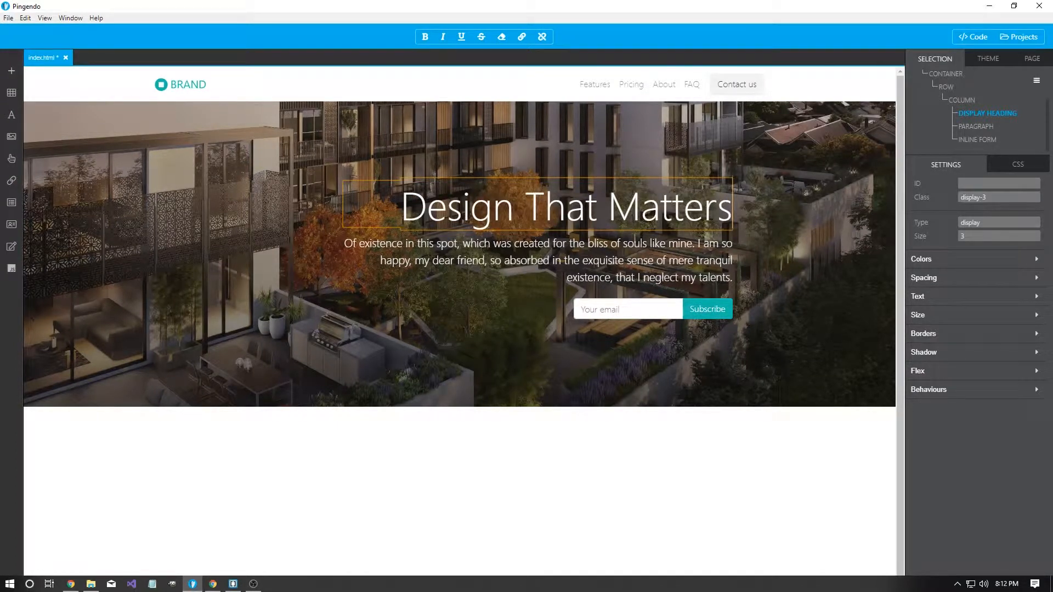
left_click(537, 261)
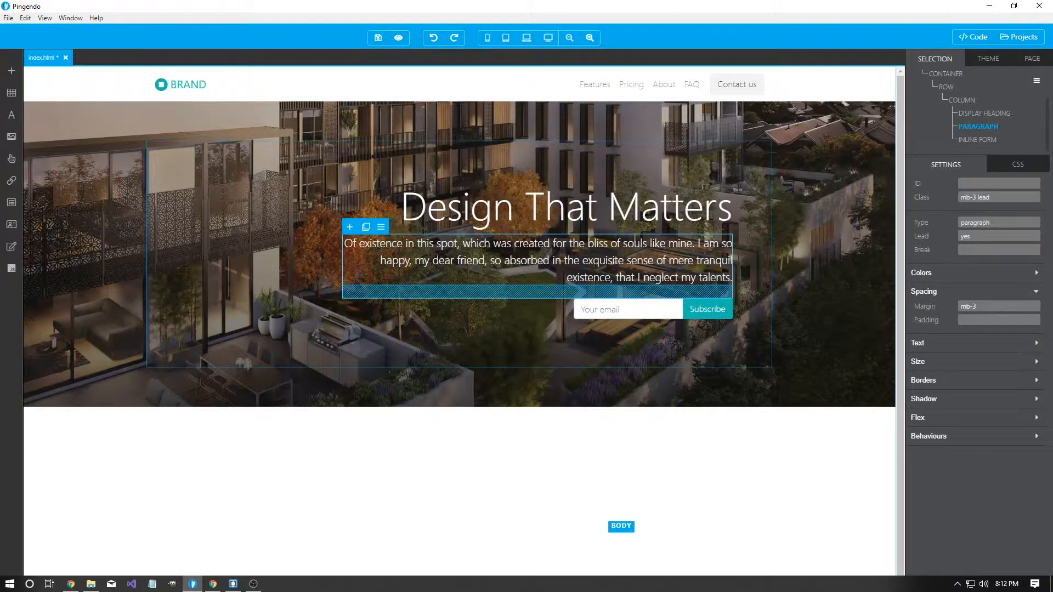
left_click(548, 493)
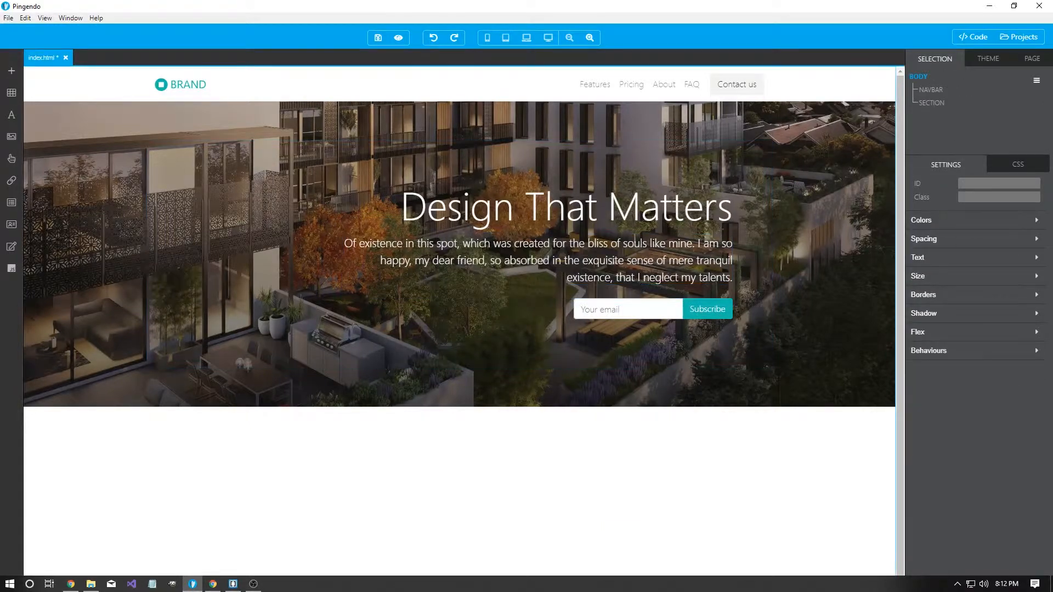
Check the section below the example site's cover in Chrome, and insert Pingendo's "O my friend" text-and-image article section below the cover
left_click(71, 584)
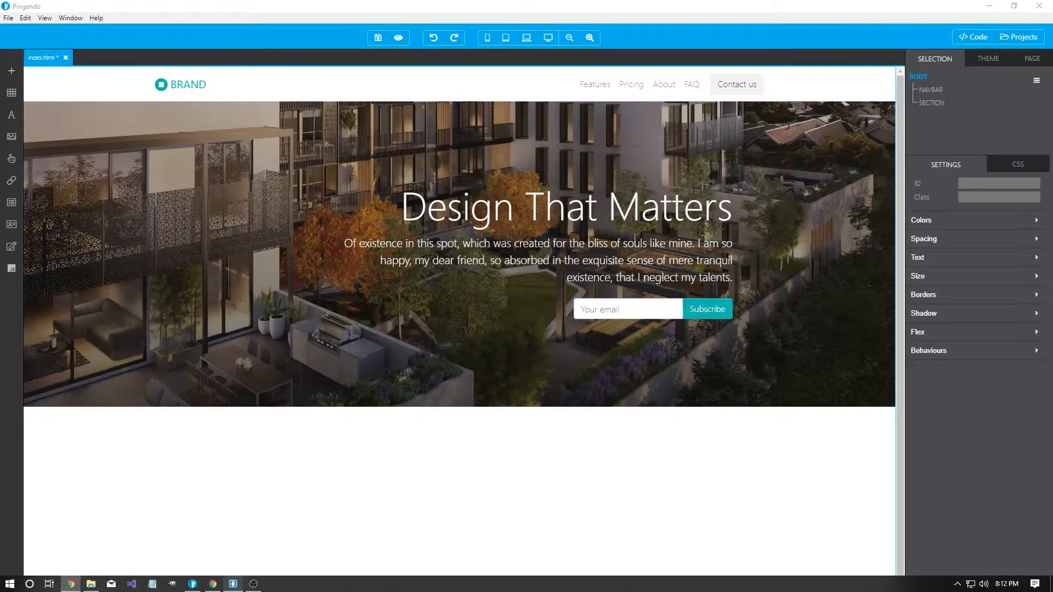
left_click(213, 583)
key("ctrl+1")
scroll(521, 307, "down", 5)
left_click_drag(259, 141, 713, 247)
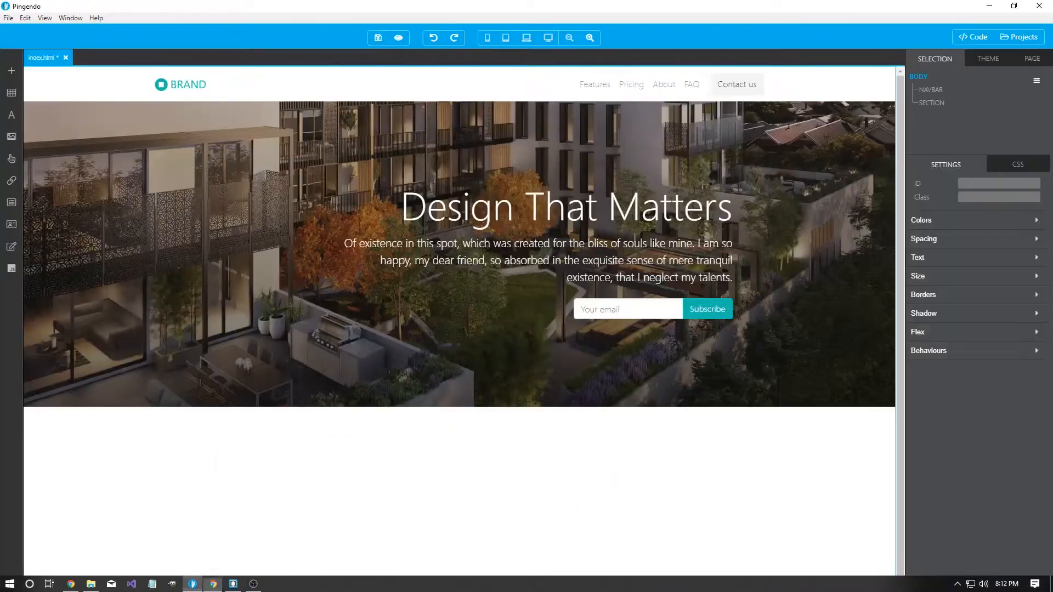
left_click(192, 584)
mouse_move(11, 92)
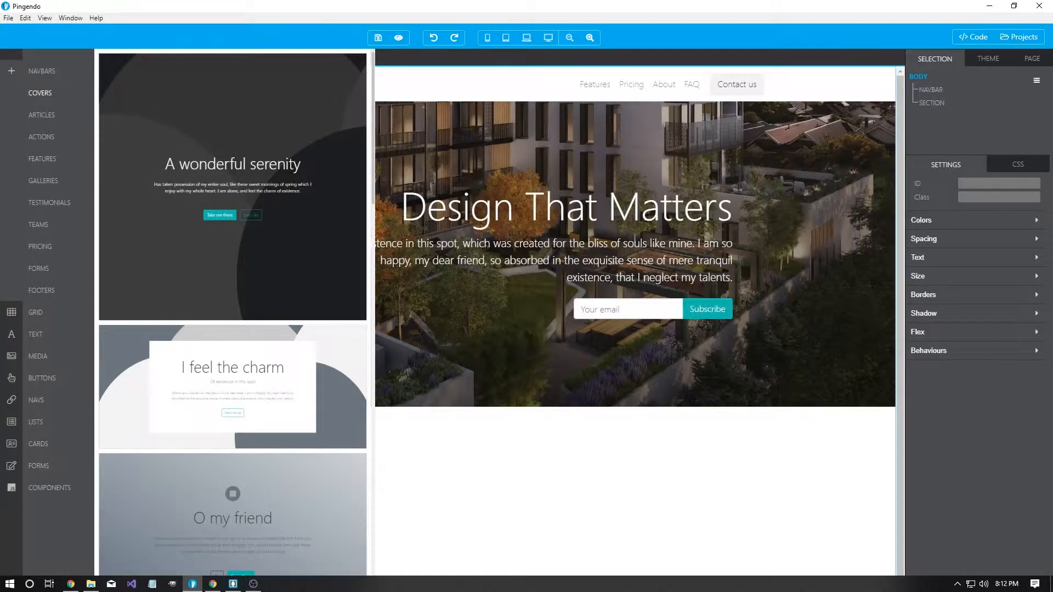
mouse_move(41, 115)
scroll(233, 312, "down", 5)
scroll(233, 313, "down", 8)
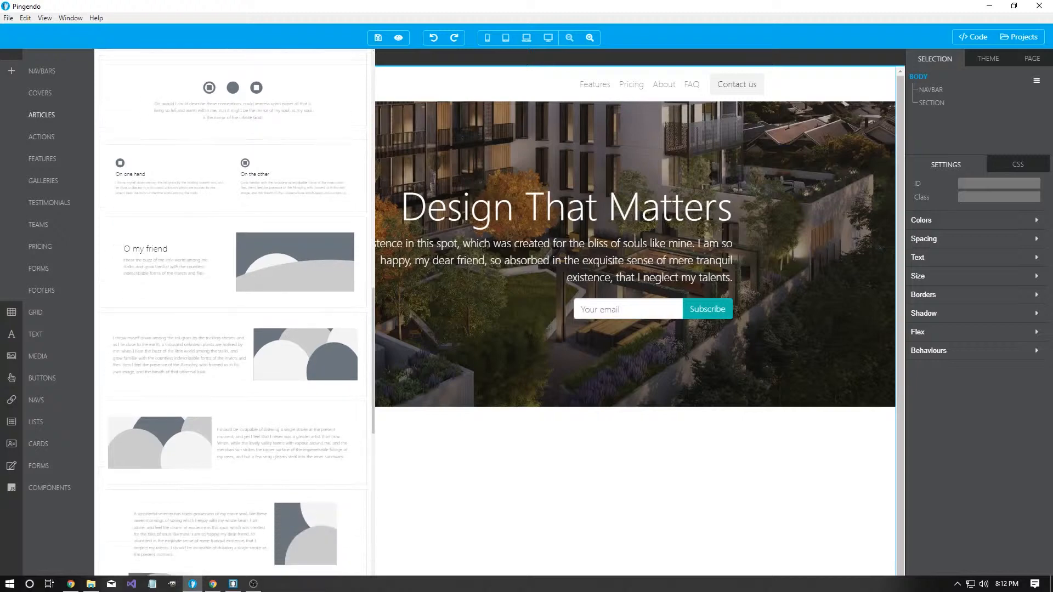
scroll(233, 313, "down", 1)
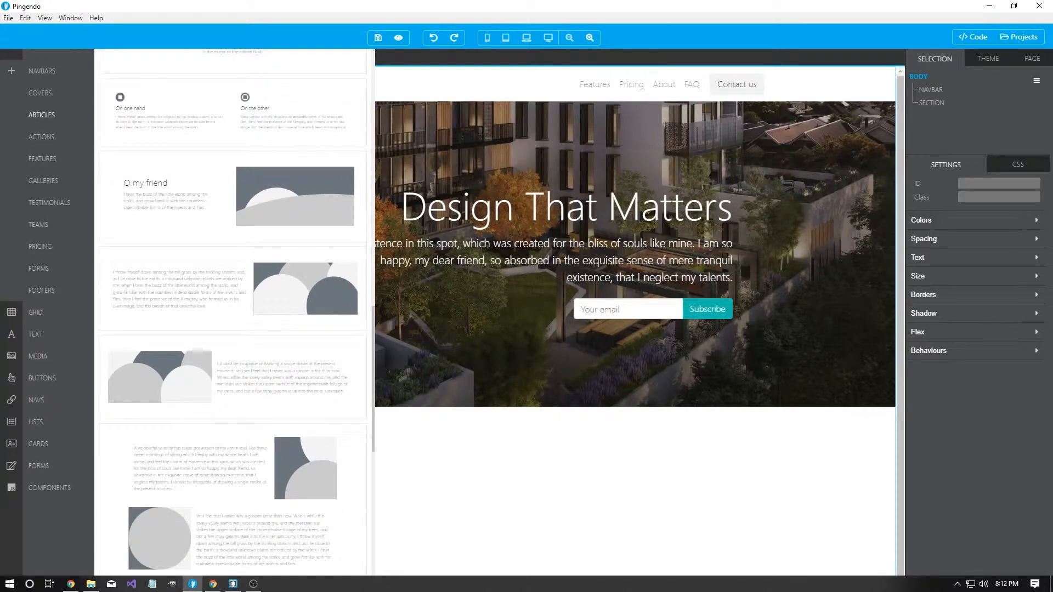
left_click_drag(231, 197, 384, 439)
scroll(459, 321, "down", 1)
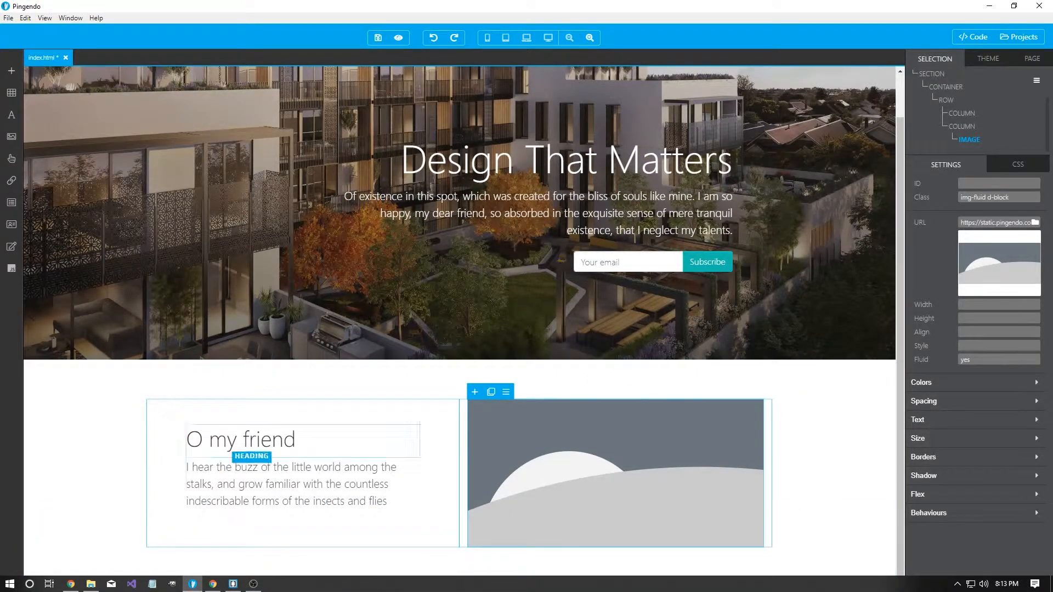
Switch to the Unsplash homes results in Chrome, open the "yellow and red concrete houses" photo and copy its image address
left_click(213, 584)
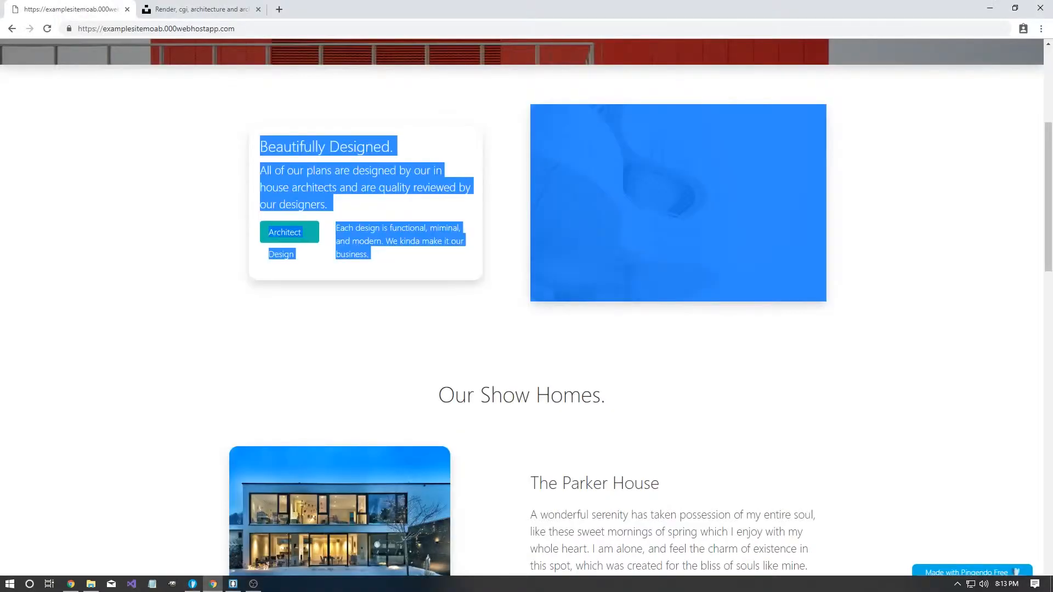
key("ctrl+Tab")
key("Escape")
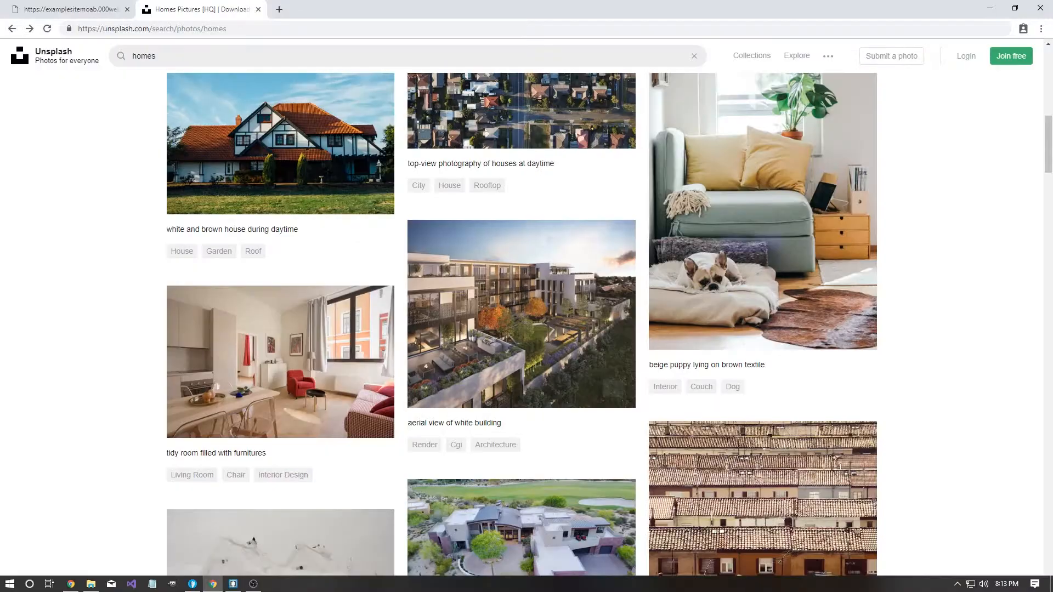
scroll(521, 412, "down", 7)
scroll(522, 417, "down", 4)
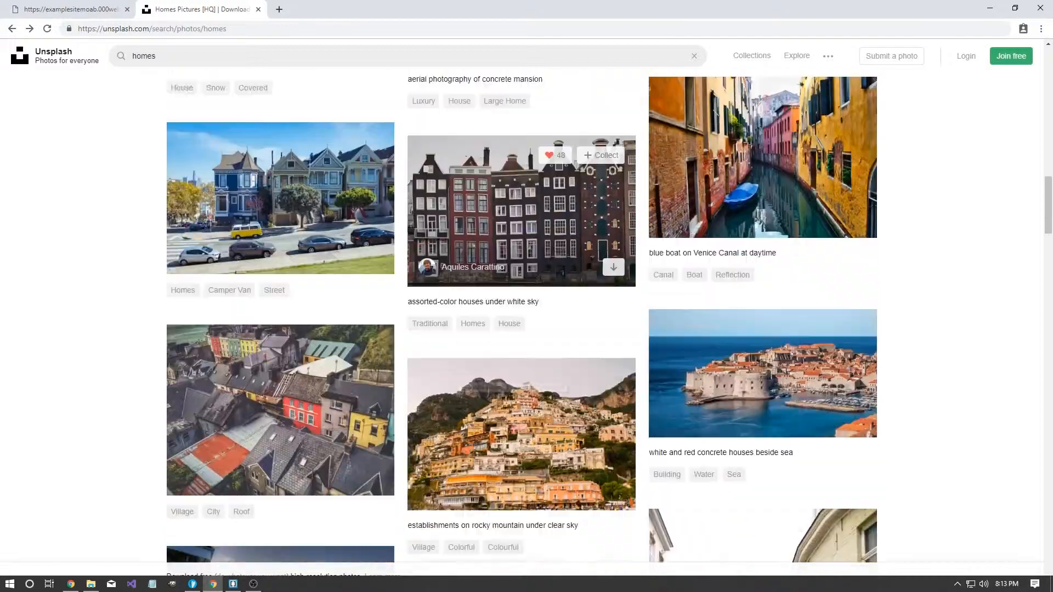
scroll(522, 417, "down", 4)
scroll(521, 416, "down", 12)
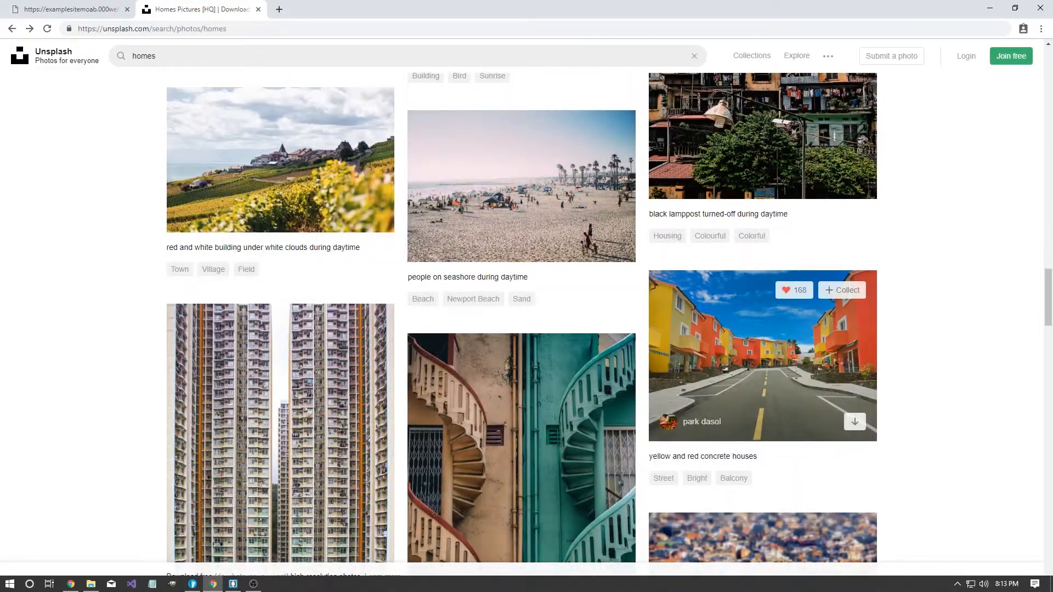
left_click(762, 356)
left_click(472, 268)
right_click(473, 268)
left_click(514, 317)
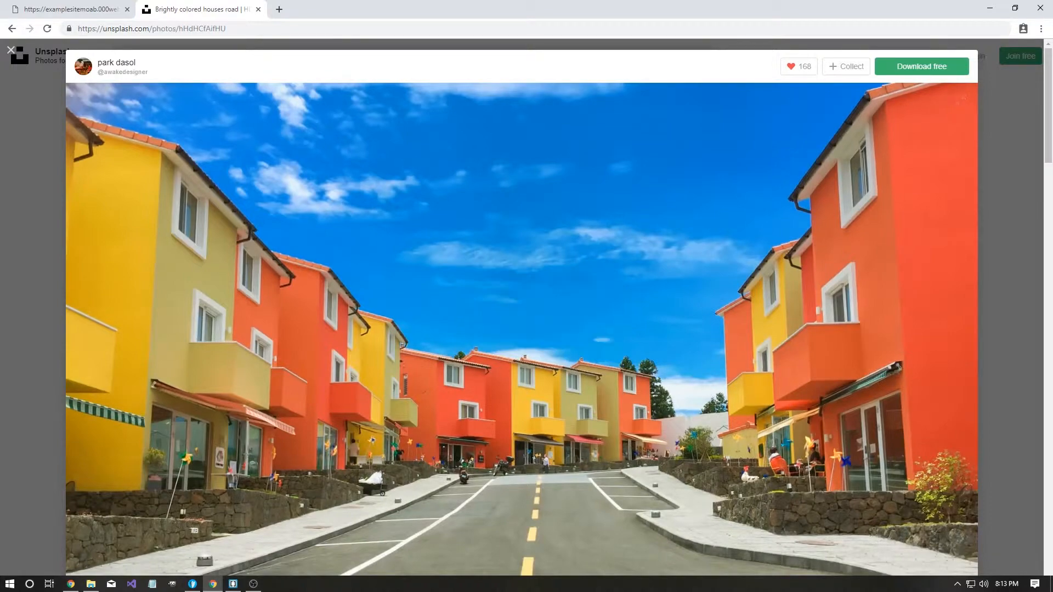
Return to Pingendo and replace the article section image's URL with the copied photo address
left_click(192, 584)
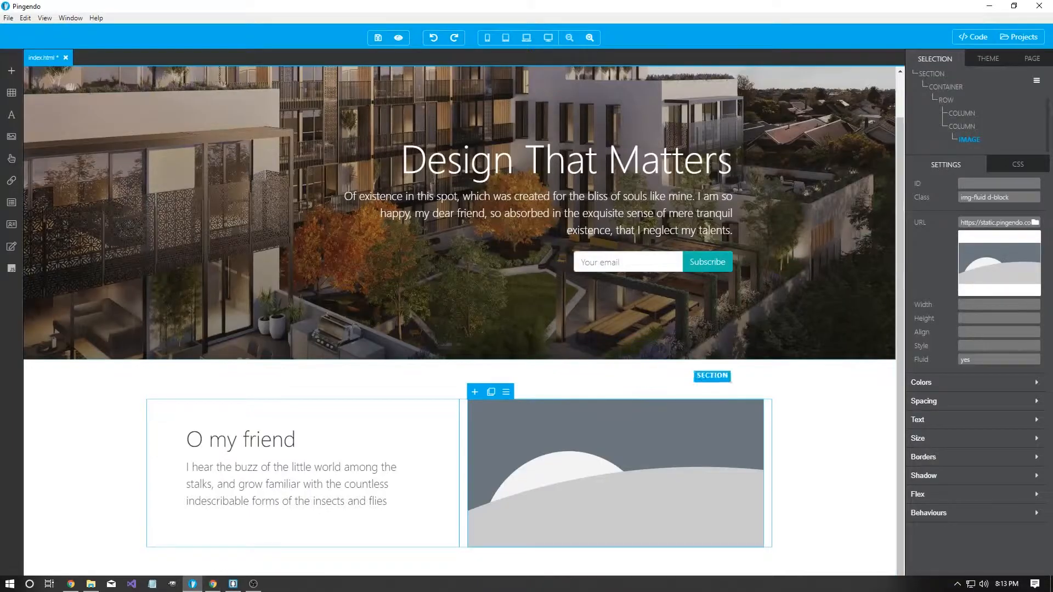
left_click(995, 223)
key("ctrl+a")
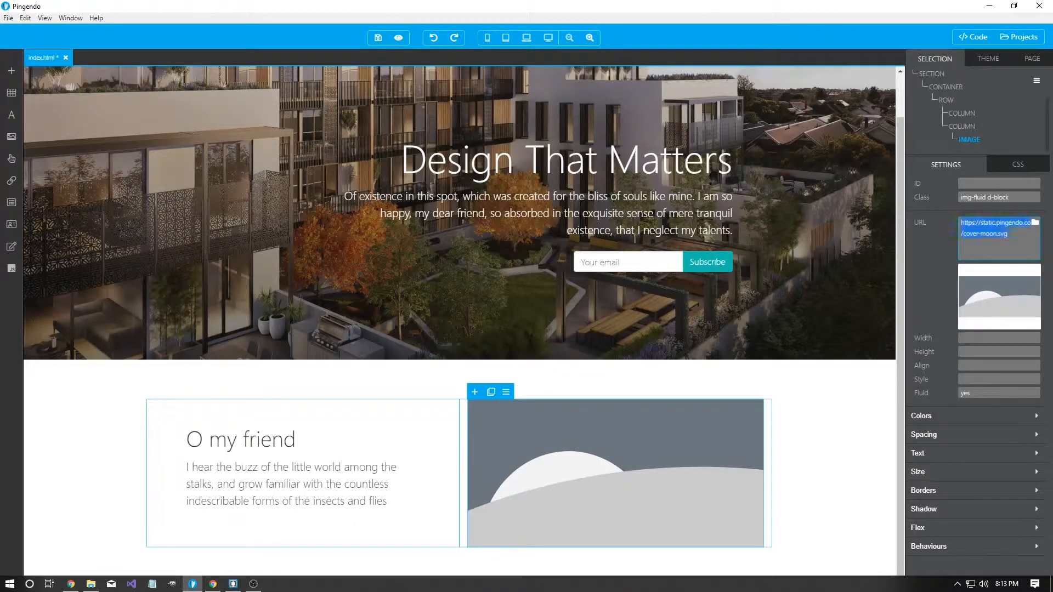
key("ctrl+v")
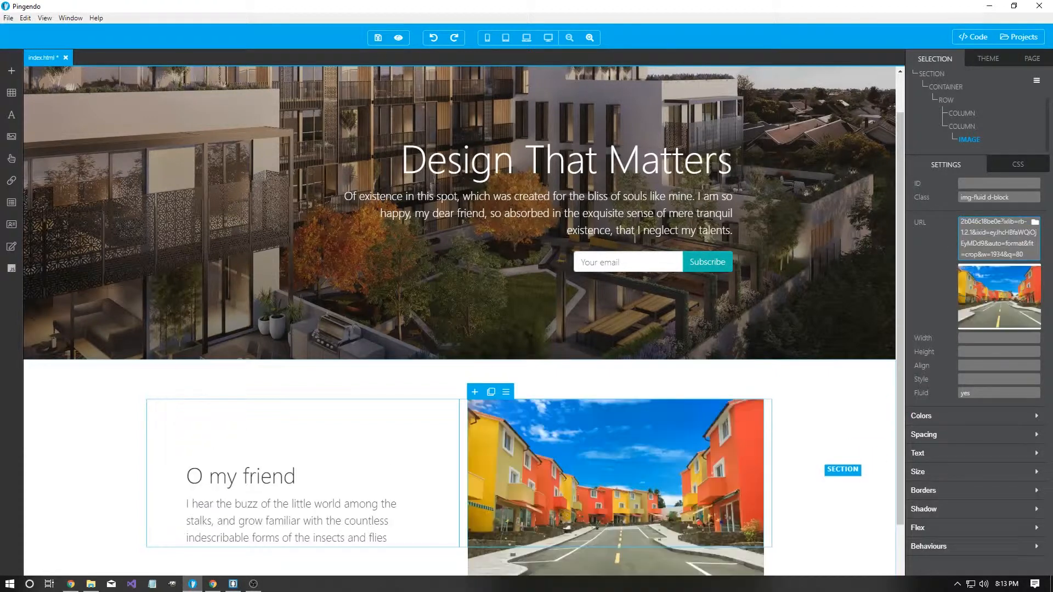
left_click(822, 467)
scroll(686, 412, "down", 3)
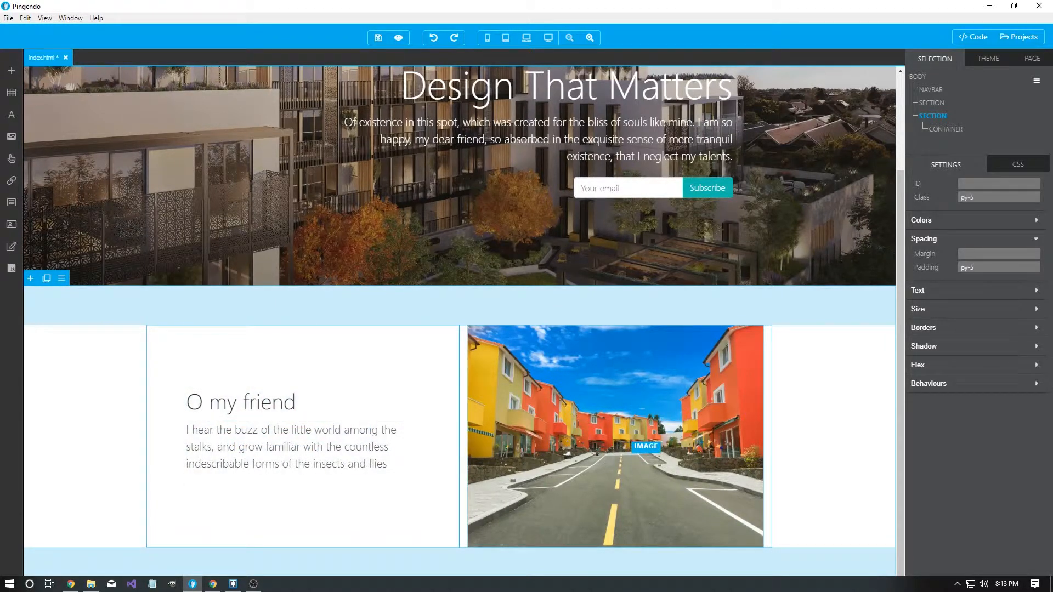
Give the article section's house photo a shadow of size regular
left_click(646, 440)
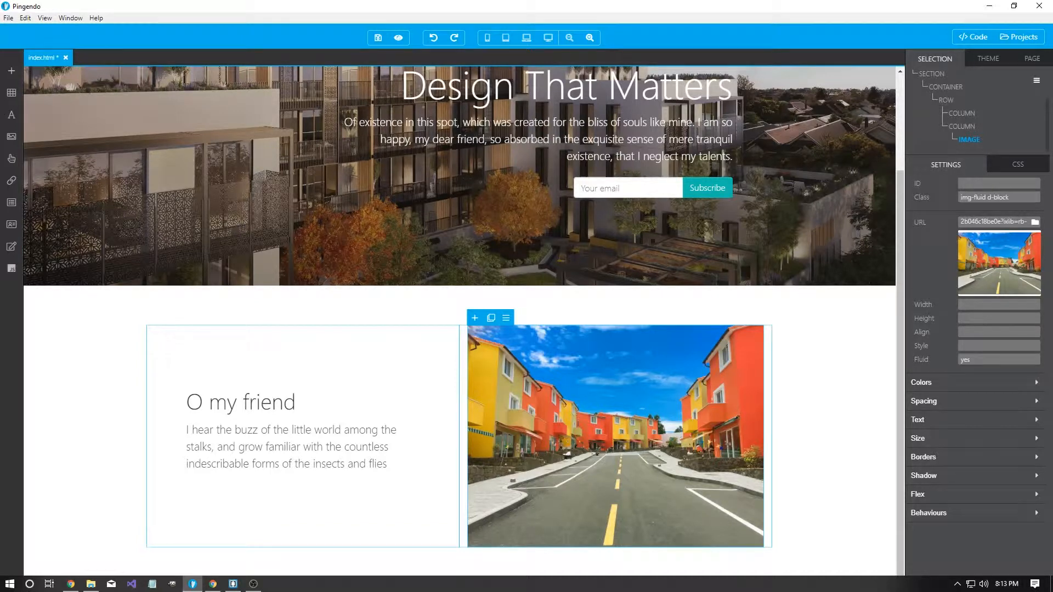
left_click(925, 476)
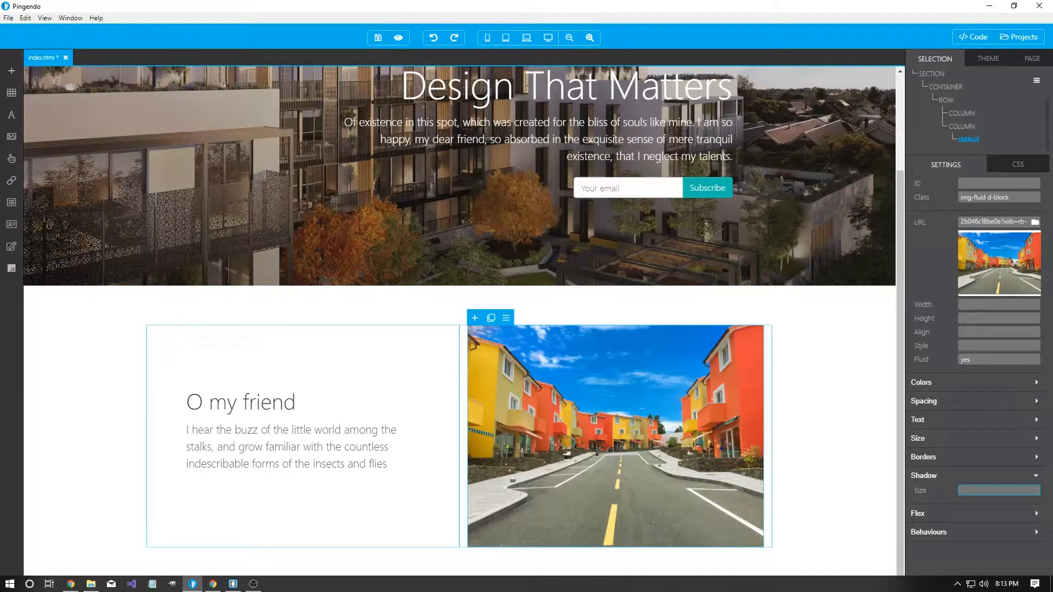
left_click(999, 491)
left_click(982, 518)
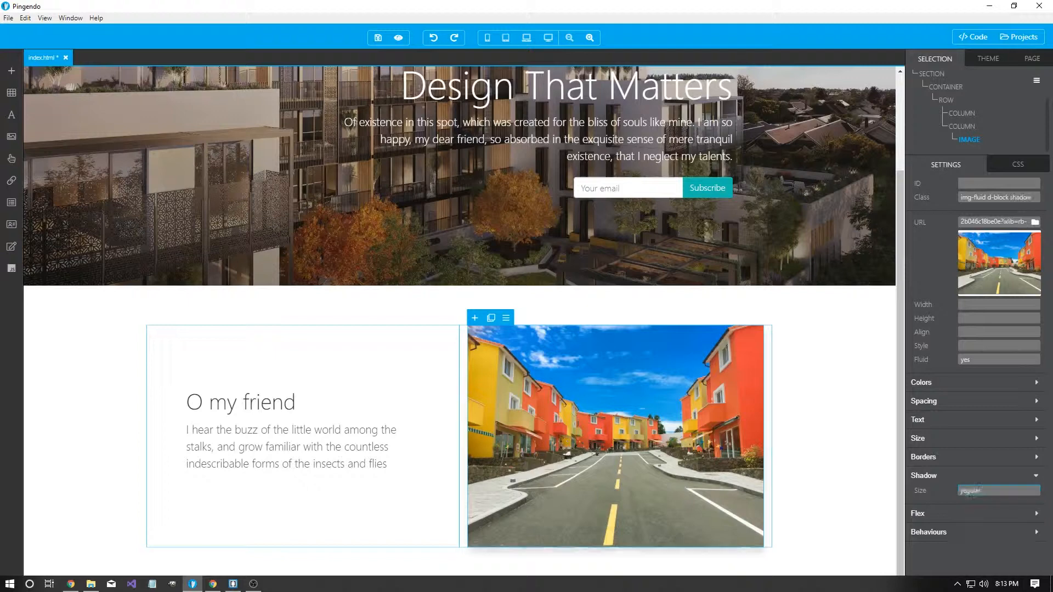
left_click(875, 513)
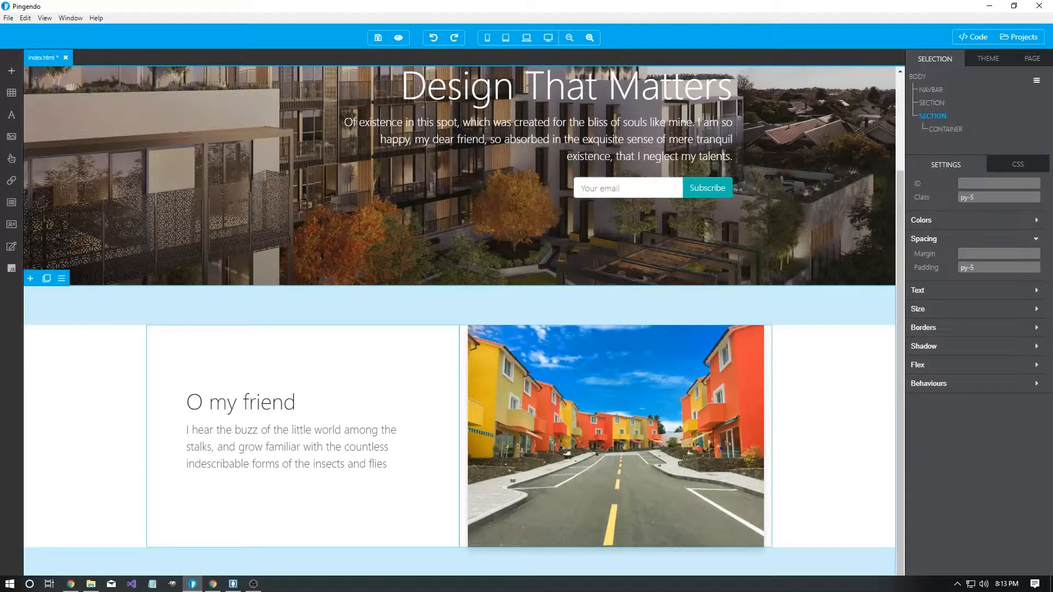
Check the example site's section image in Chrome, and add style="border-radius: 1em;" to the house photo's img tag in Pingendo's HTML code
left_click(527, 141)
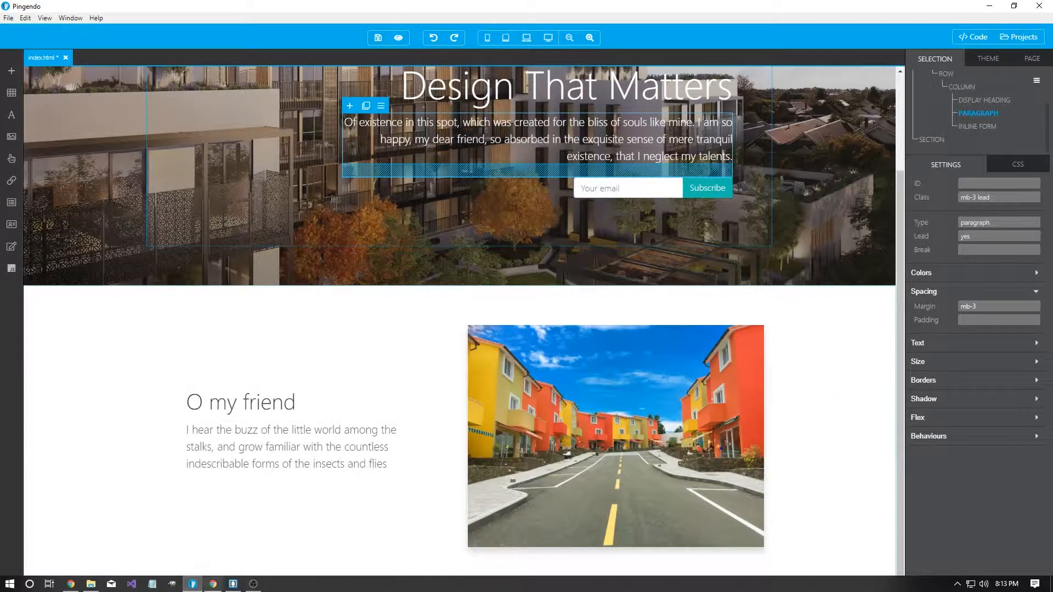
key("alt+Tab")
key("ctrl+shift+Tab")
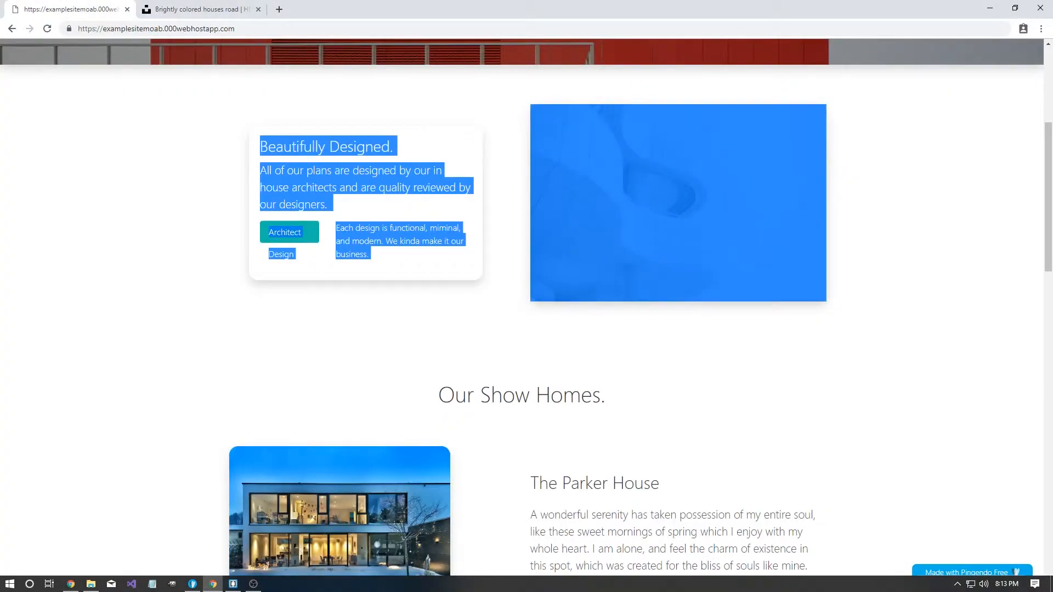
left_click(507, 330)
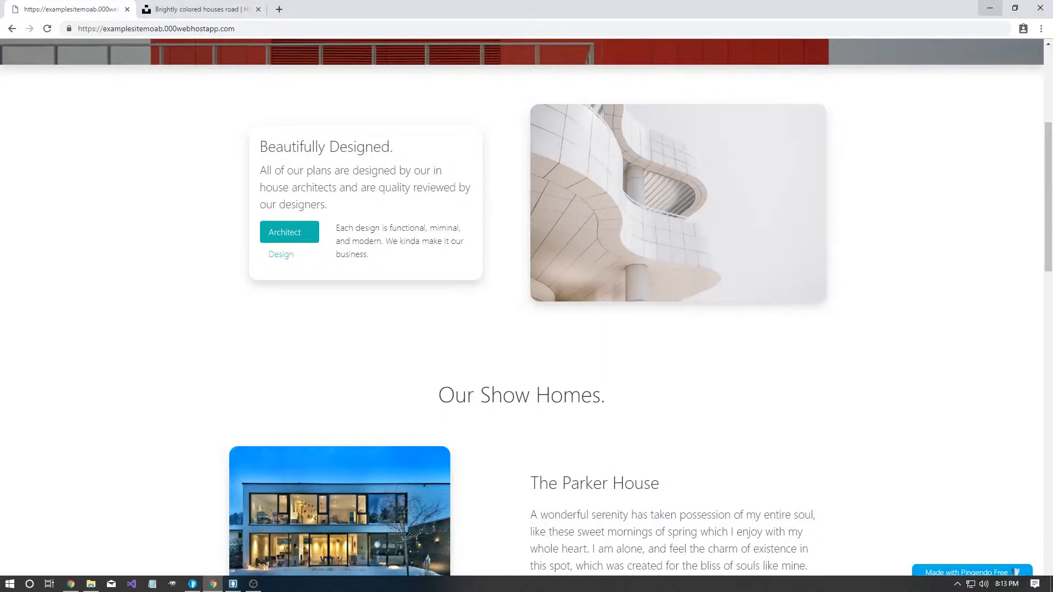
key("alt+Tab")
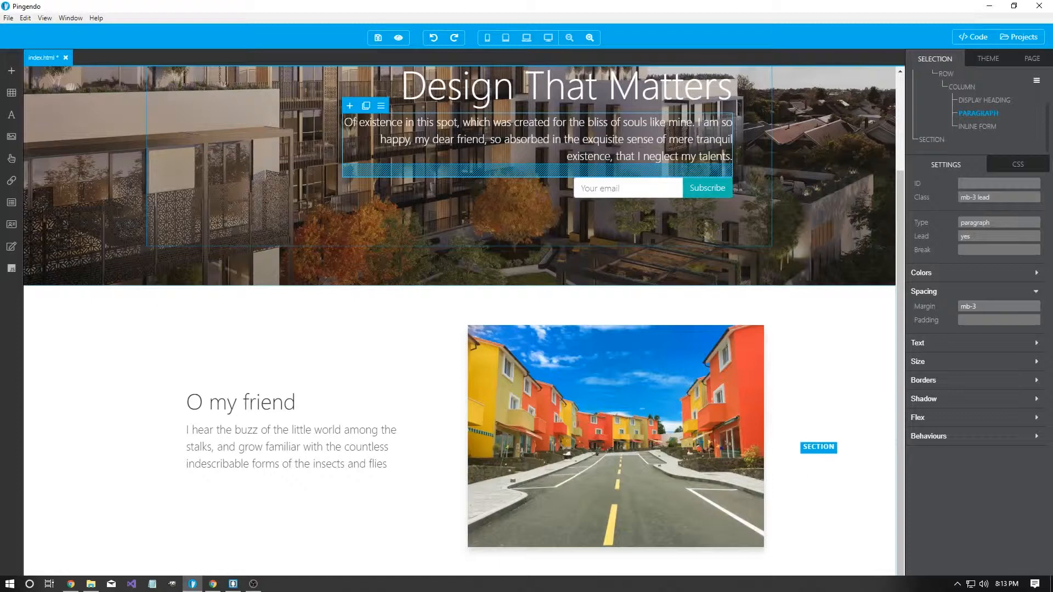
left_click(708, 408)
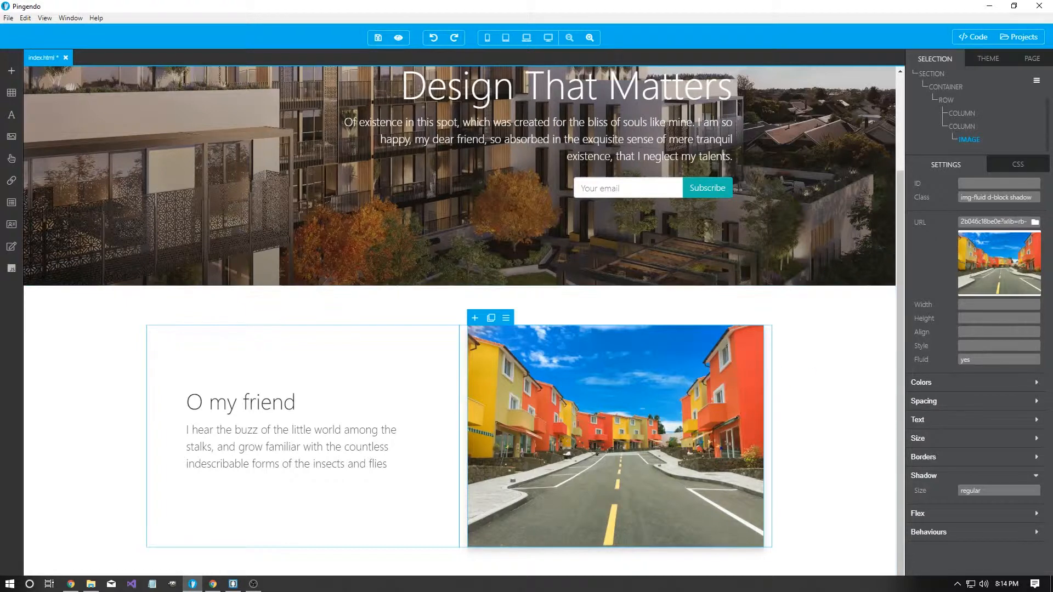
left_click_drag(1052, 156, 544, 130)
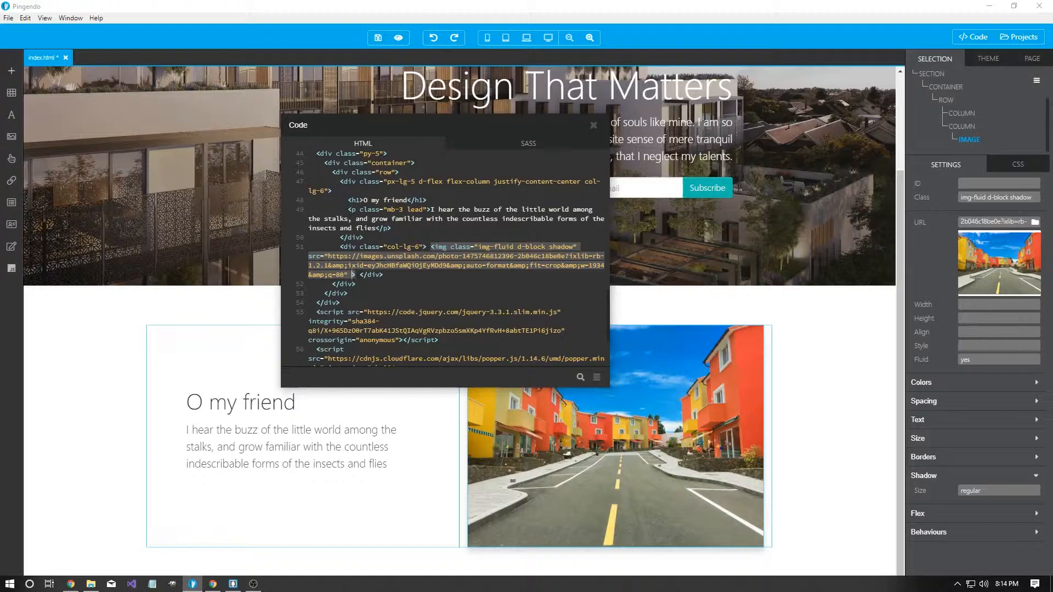
type("sty")
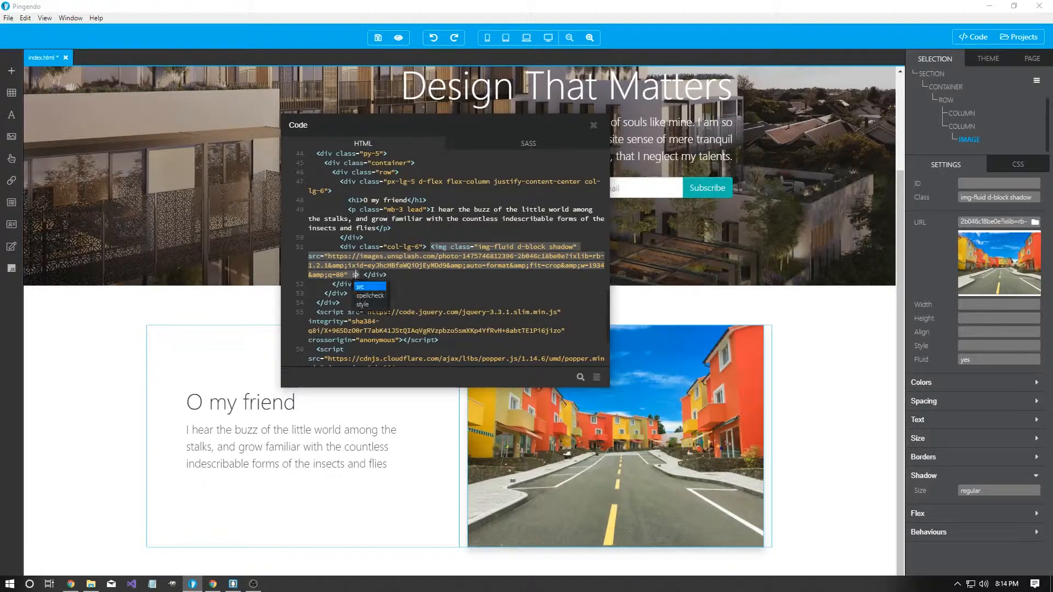
type("le=\"border-radius: 1em;\"")
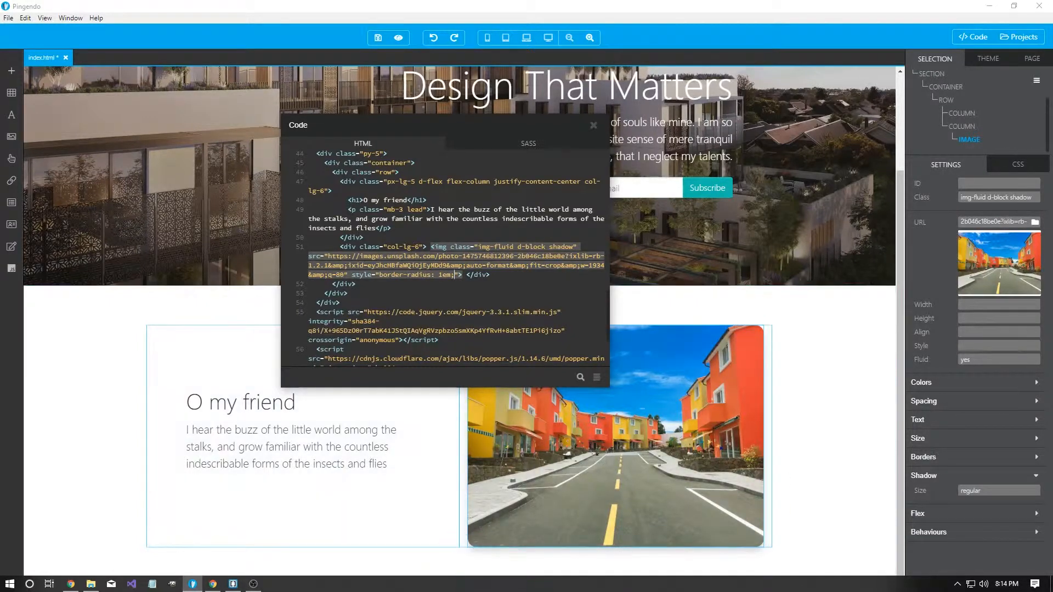
left_click(527, 283)
left_click(594, 126)
left_click(838, 387)
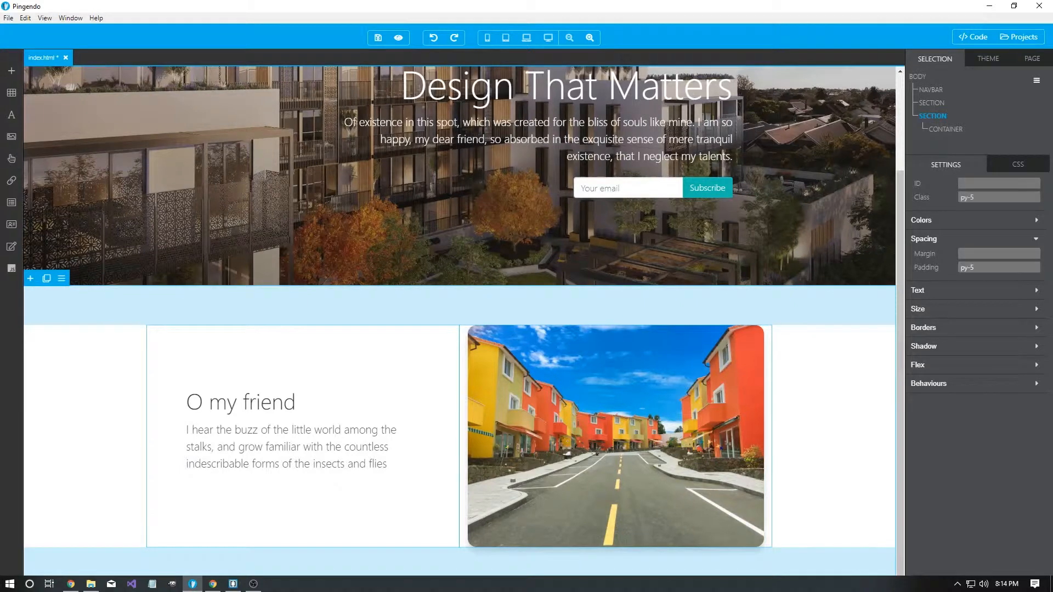
left_click(479, 105)
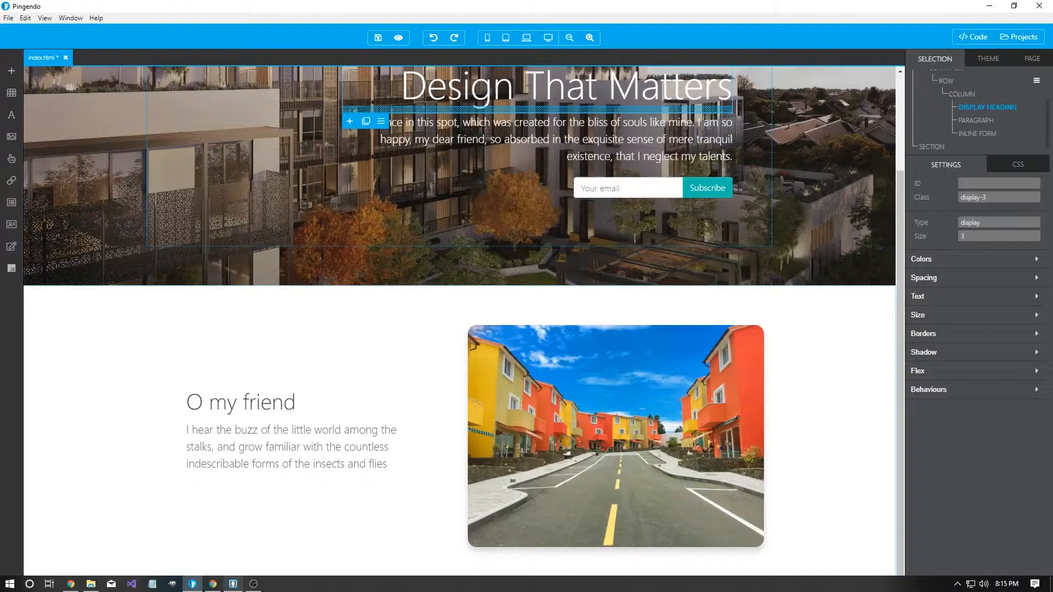
Check the example site's Our Show Homes section in Chrome, and insert the "I lie close to the earth" features section below the article in Pingendo
left_click(213, 584)
scroll(522, 315, "down", 10)
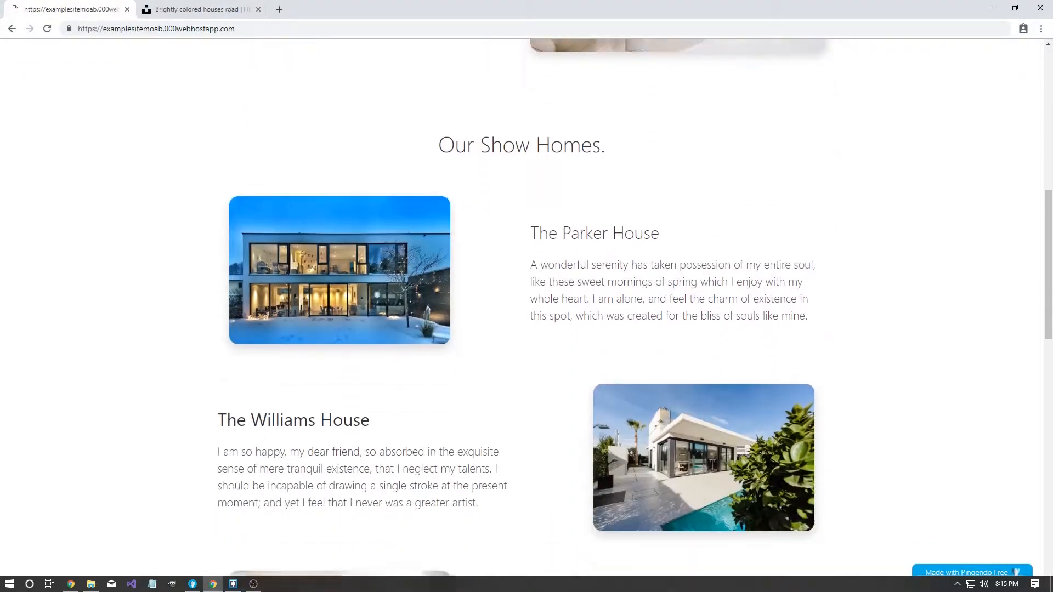
scroll(523, 315, "up", 5)
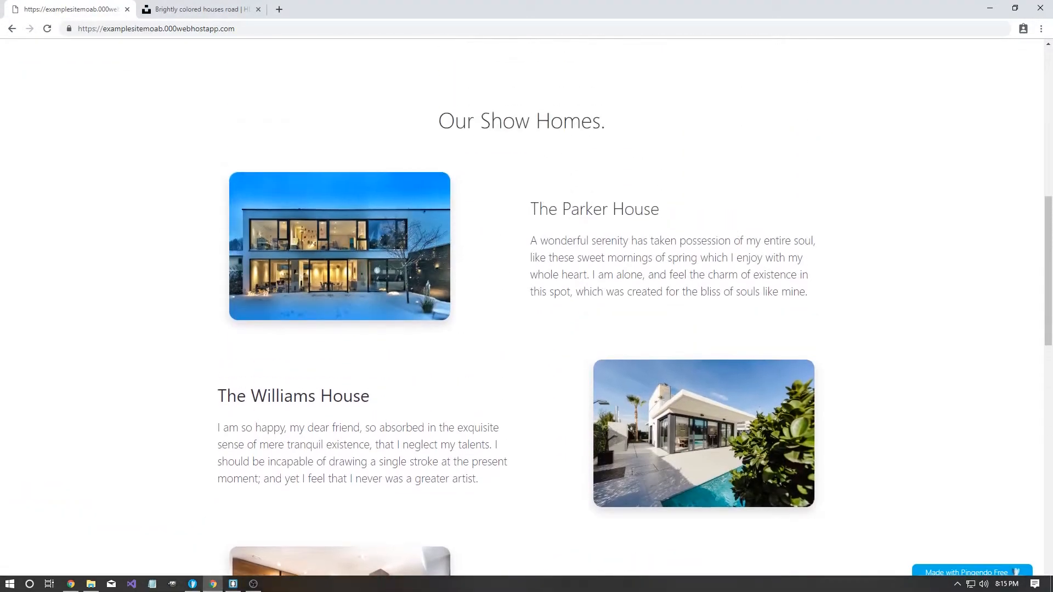
left_click(990, 8)
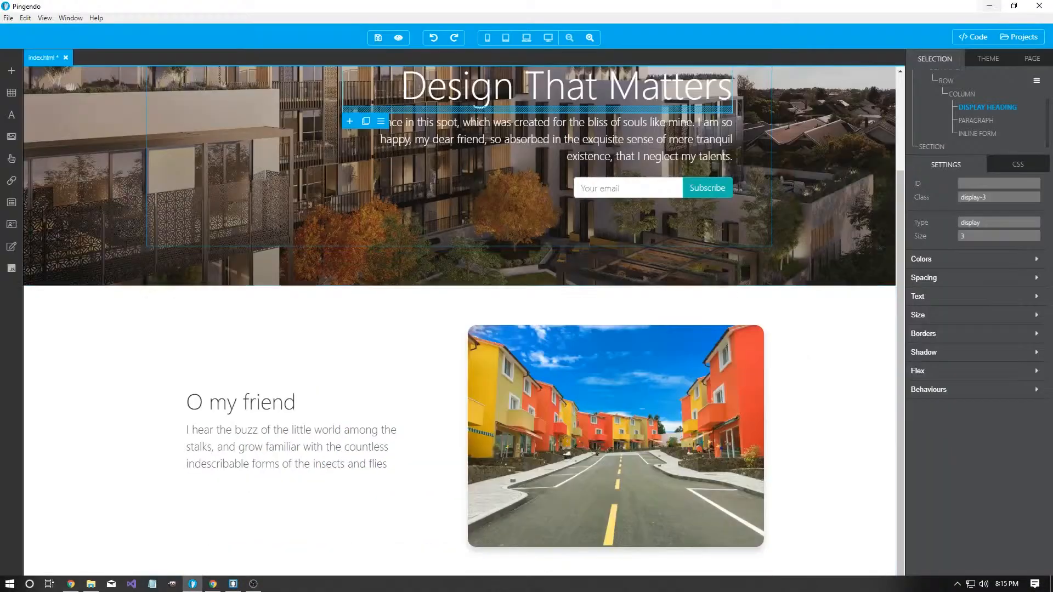
mouse_move(41, 114)
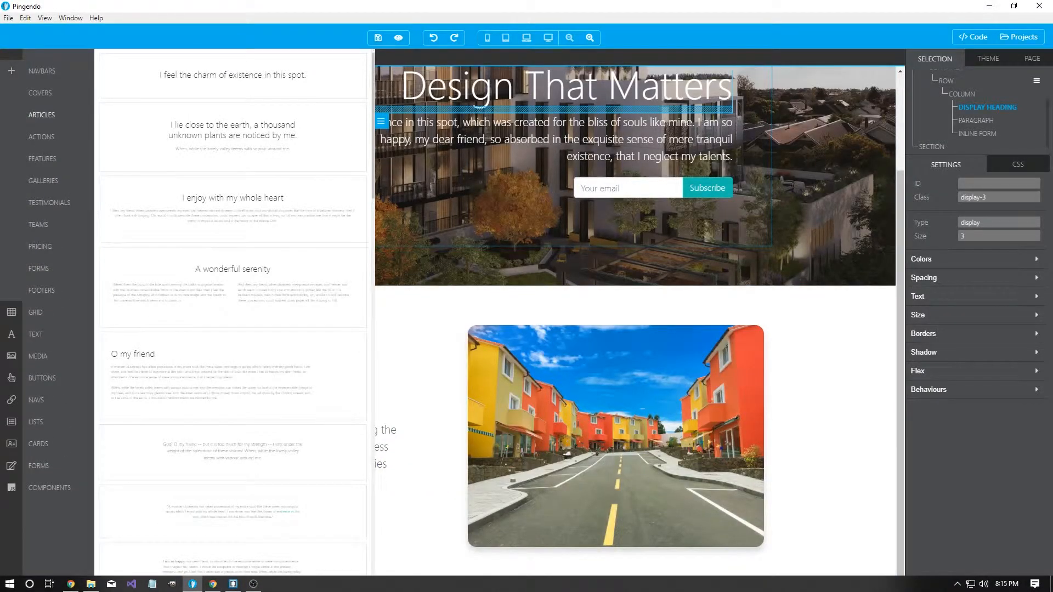
mouse_move(42, 158)
scroll(233, 312, "down", 4)
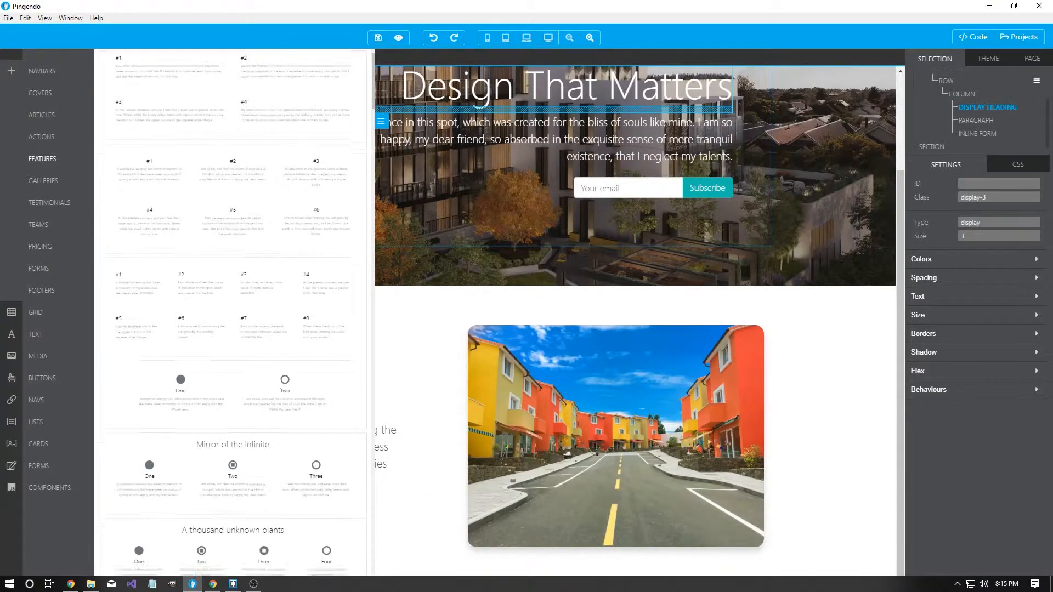
scroll(232, 312, "down", 10)
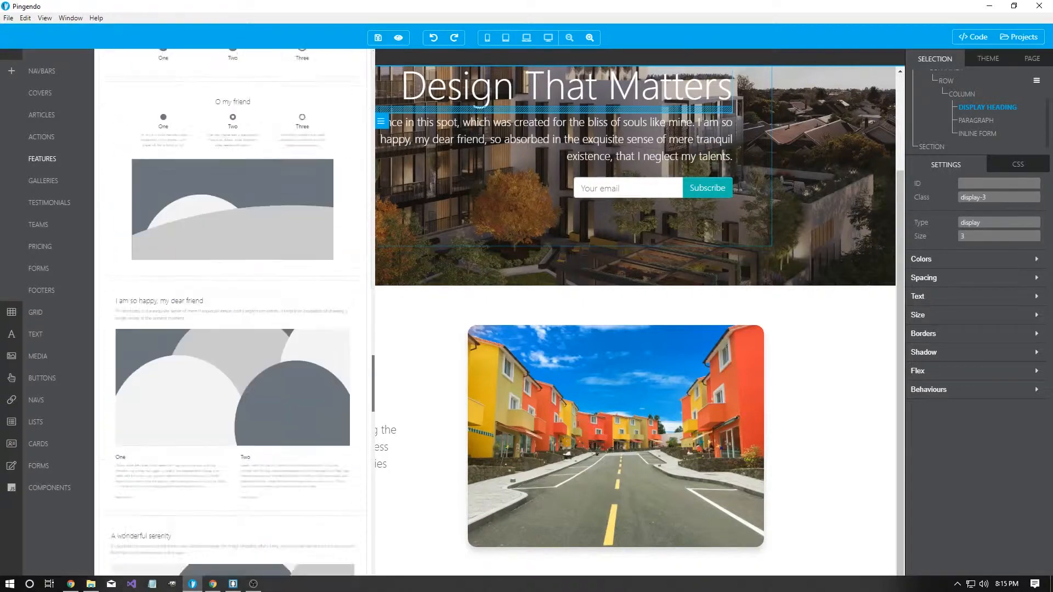
scroll(233, 313, "down", 10)
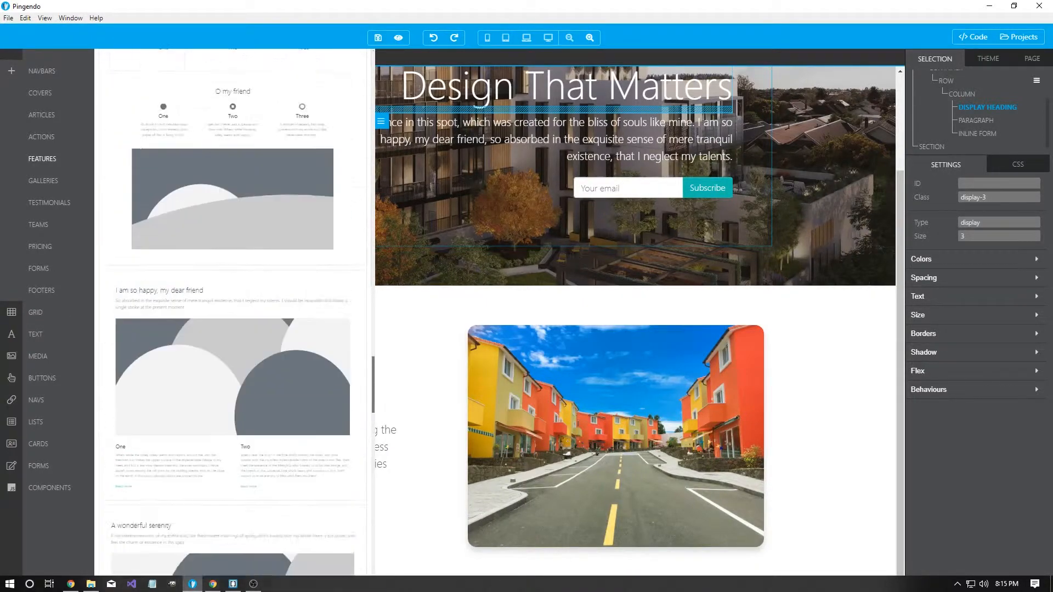
scroll(233, 312, "down", 3)
left_click_drag(233, 225, 461, 550)
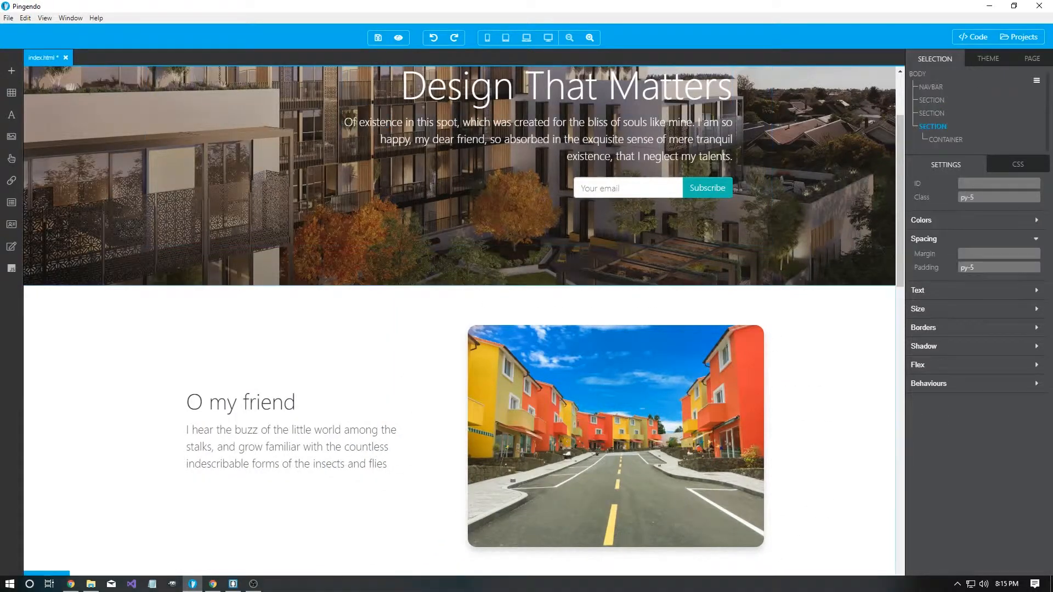
scroll(460, 321, "down", 5)
scroll(460, 321, "up", 6)
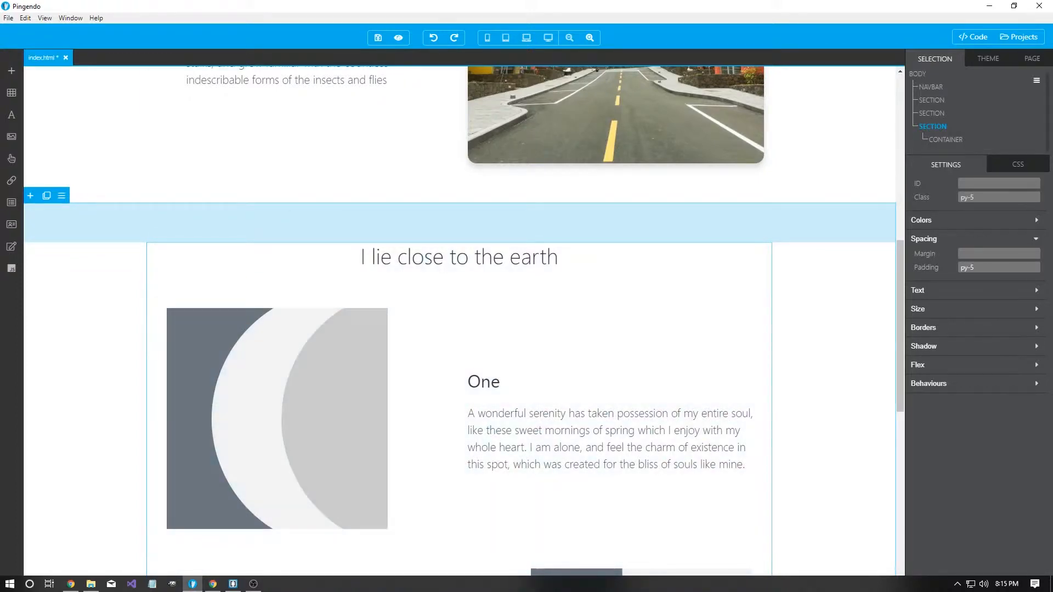
Switch to the Unsplash homes results in Chrome, open the "hallway near the building at night" photo and copy its image address
key("alt+Tab")
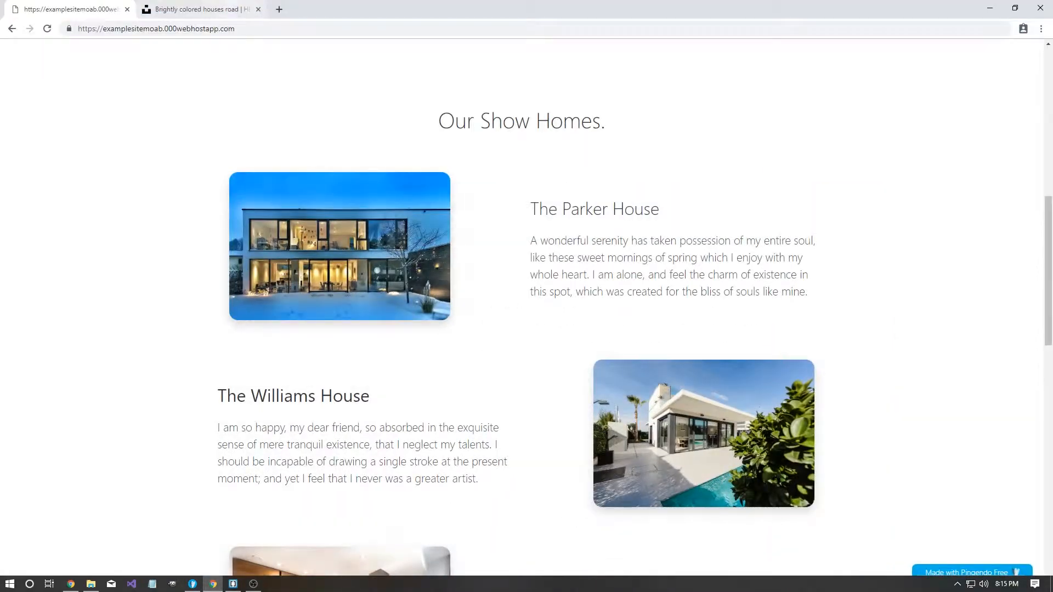
key("ctrl+Tab")
key("Escape")
scroll(395, 274, "down", 15)
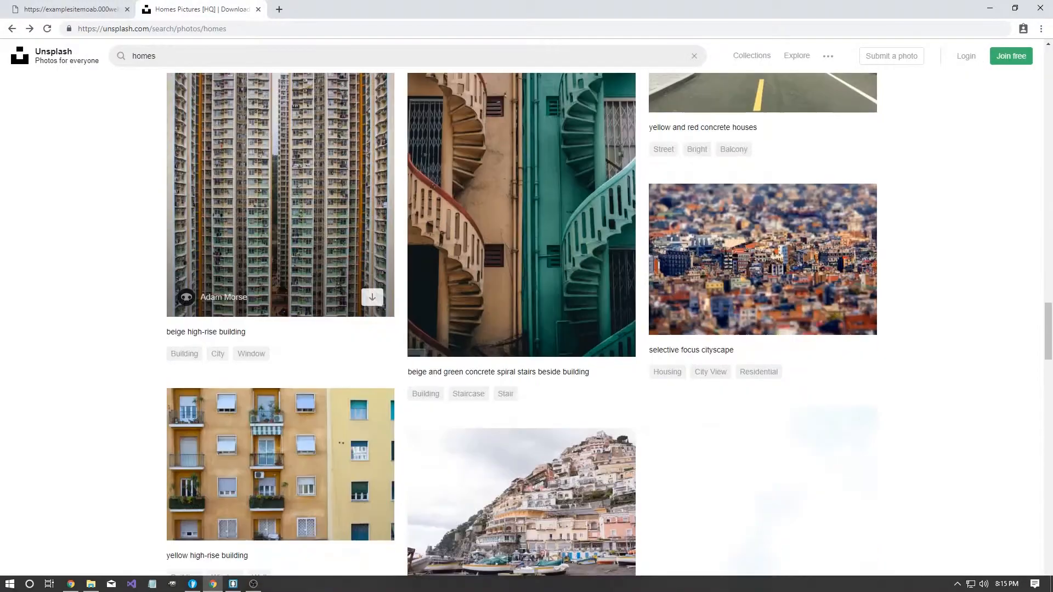
scroll(290, 203, "down", 5)
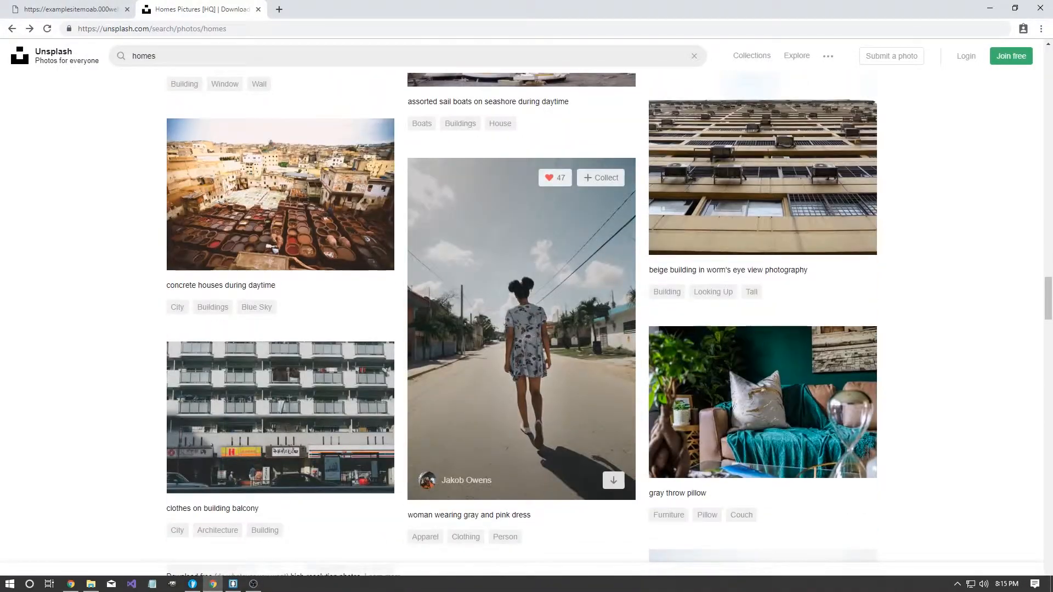
scroll(340, 208, "down", 12)
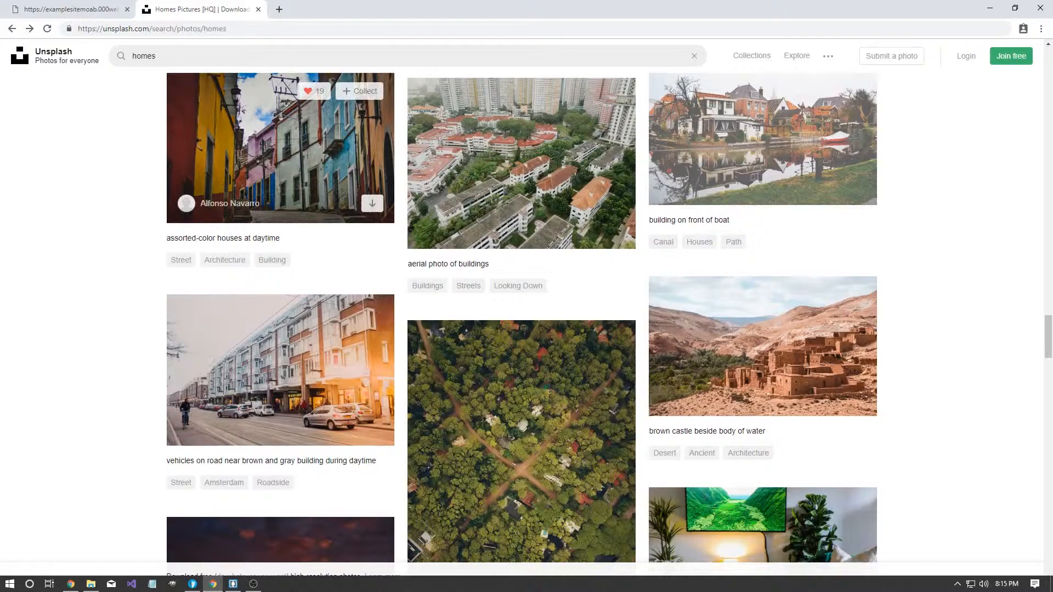
scroll(763, 164, "down", 4)
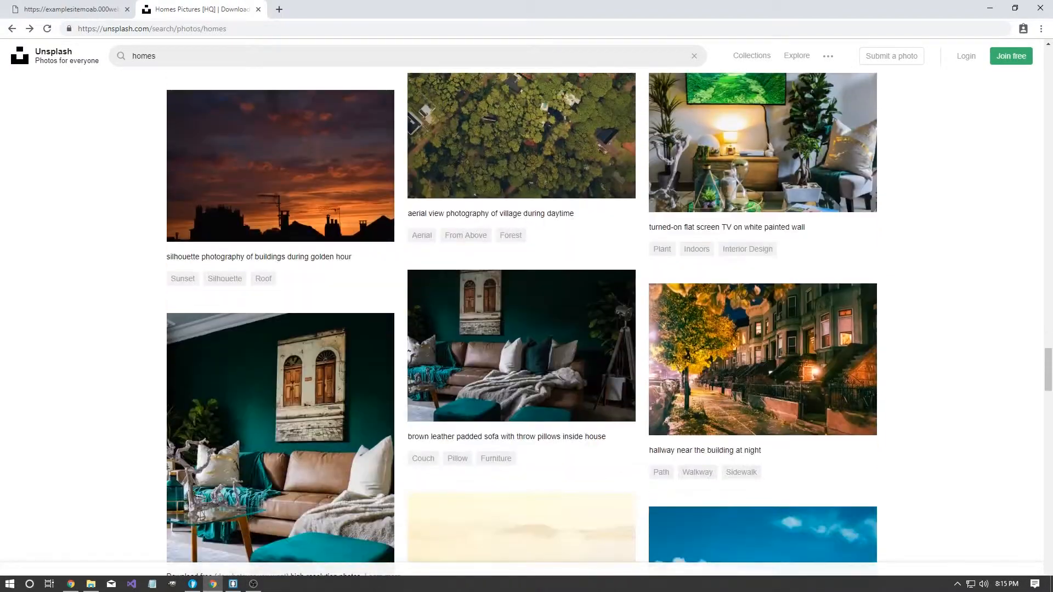
left_click(763, 352)
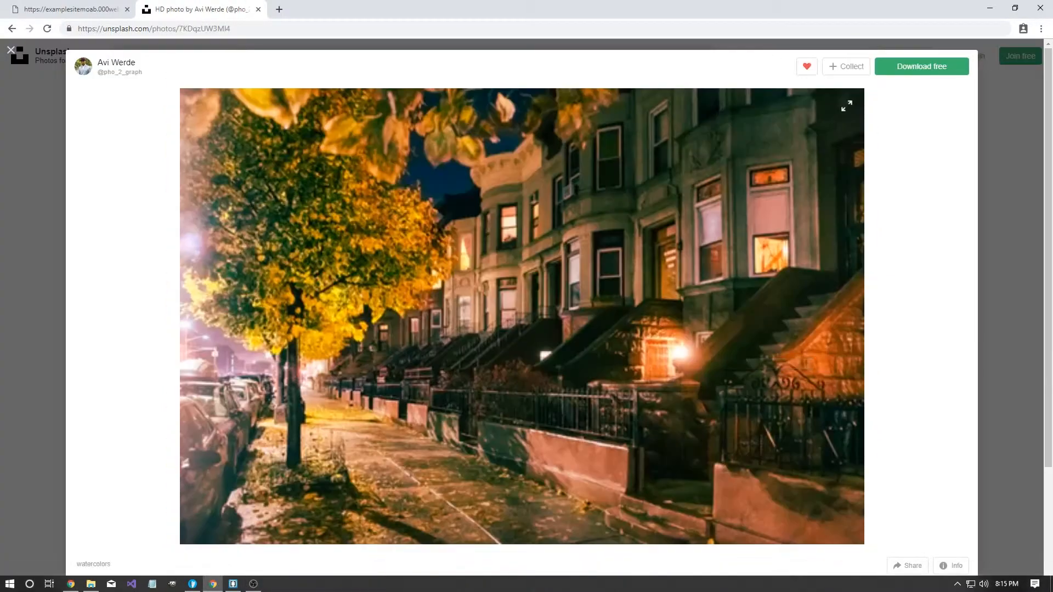
left_click(384, 263)
right_click(383, 260)
left_click(425, 308)
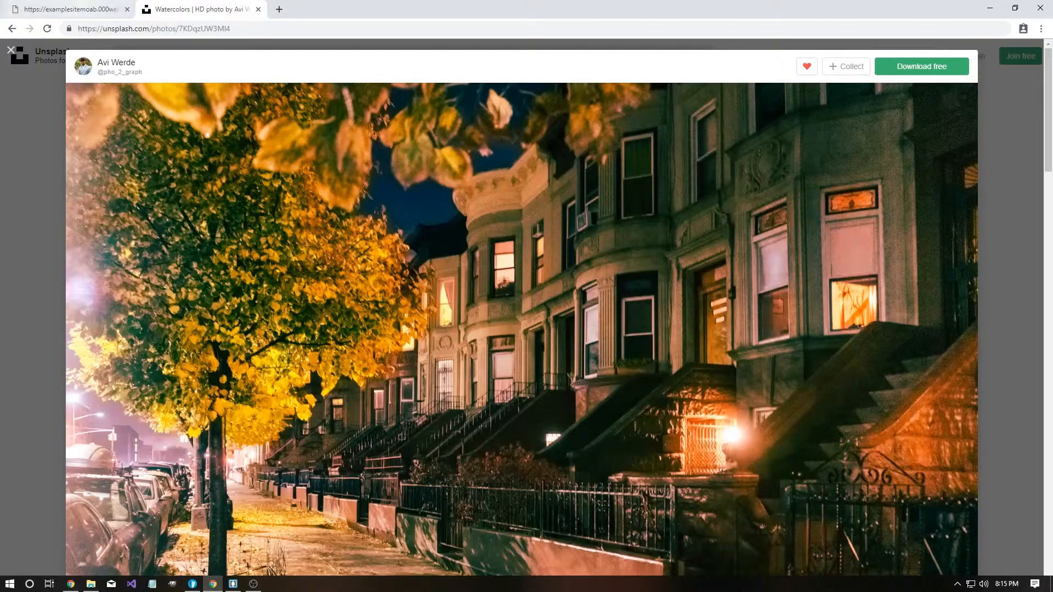
Return to Pingendo and replace the URL of the placeholder image beside the One text with the copied photo address
left_click(192, 584)
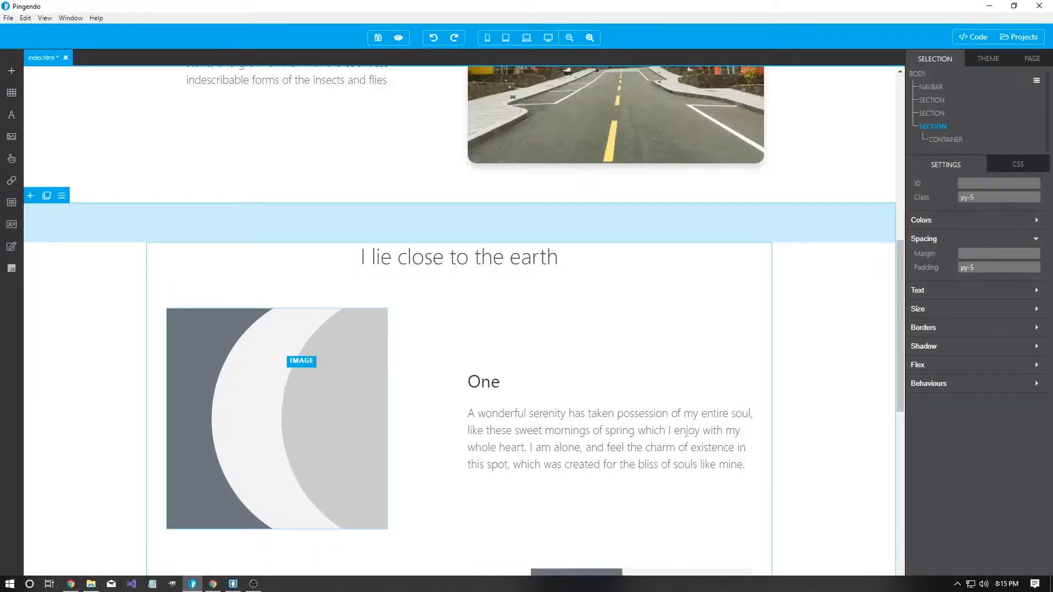
left_click(996, 228)
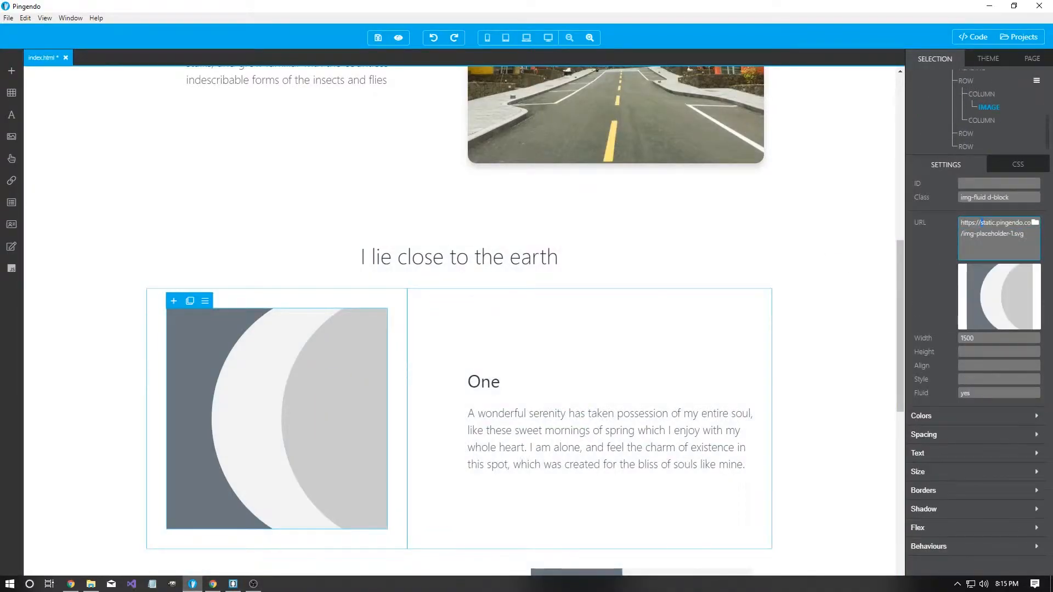
left_click(850, 324)
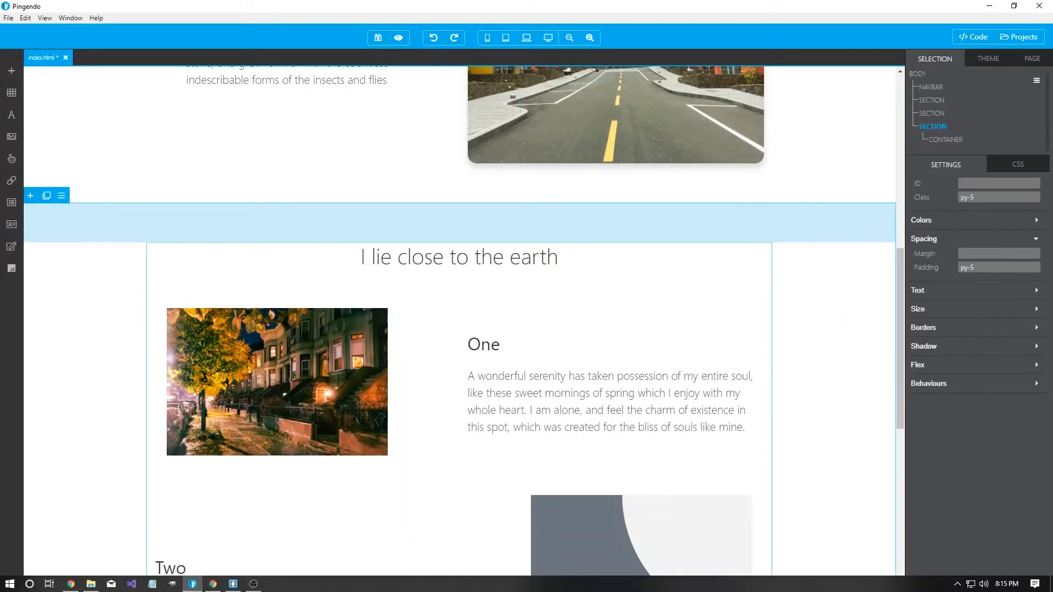
Copy the article section's house photo URL and use it for the placeholder image beside the Two text
left_click(631, 137)
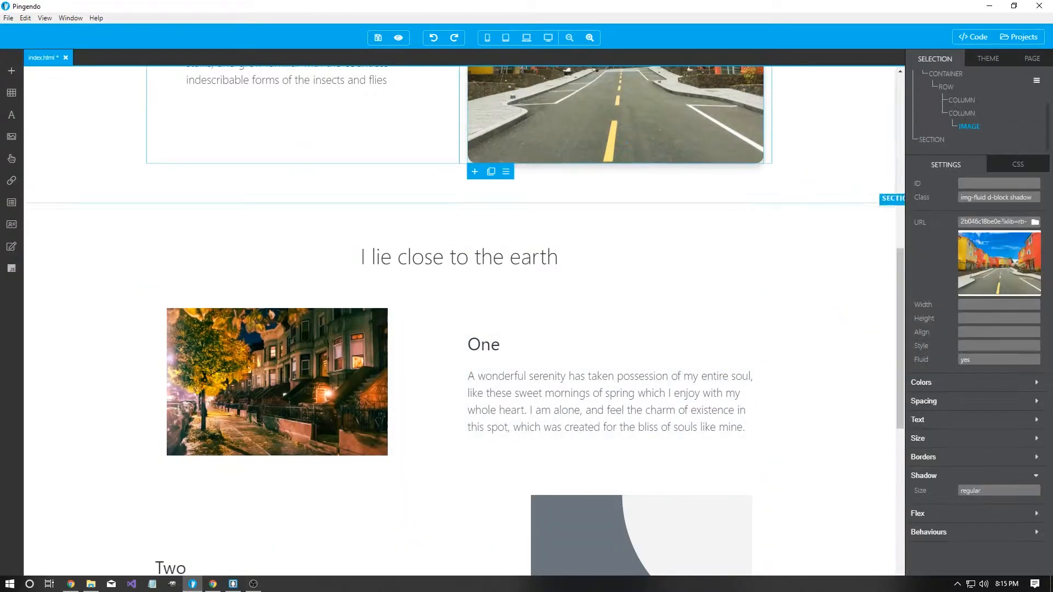
left_click(996, 221)
key("ctrl+a")
key("ctrl+c")
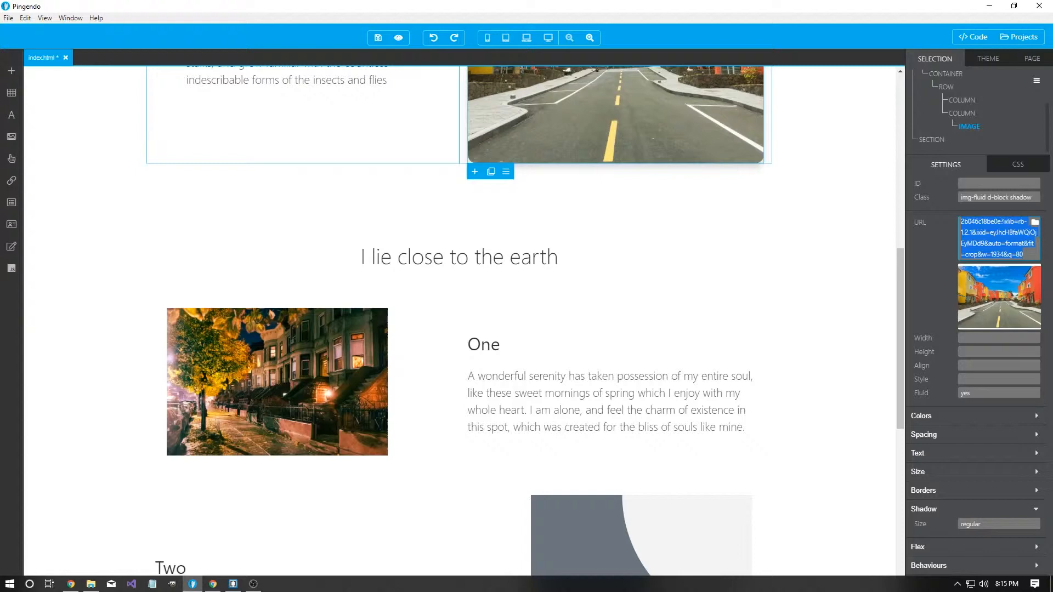
scroll(461, 318, "down", 5)
left_click(607, 351)
left_click(996, 236)
key("ctrl+a")
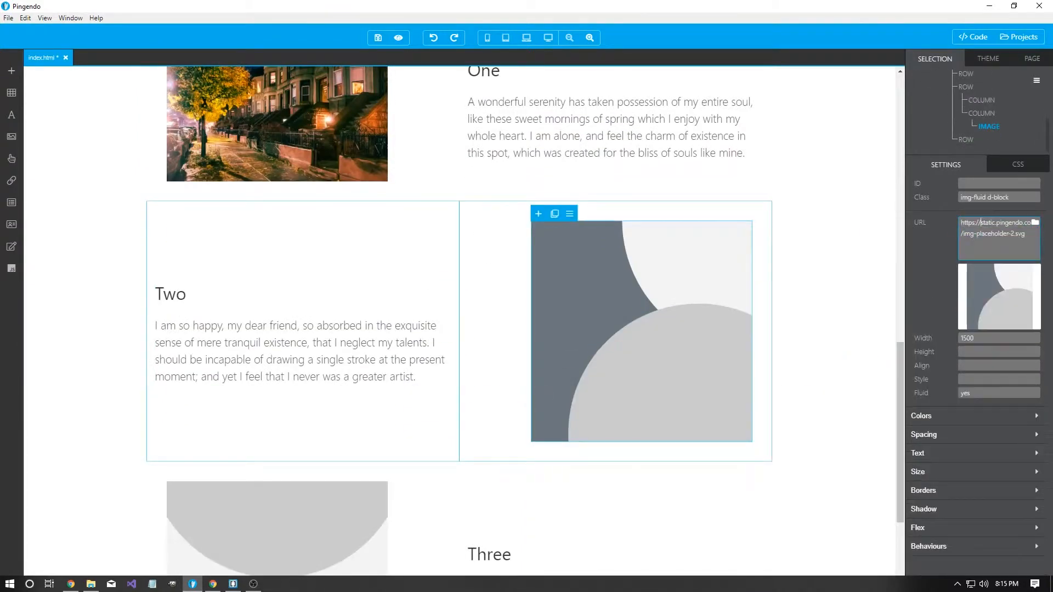
key("ctrl+v")
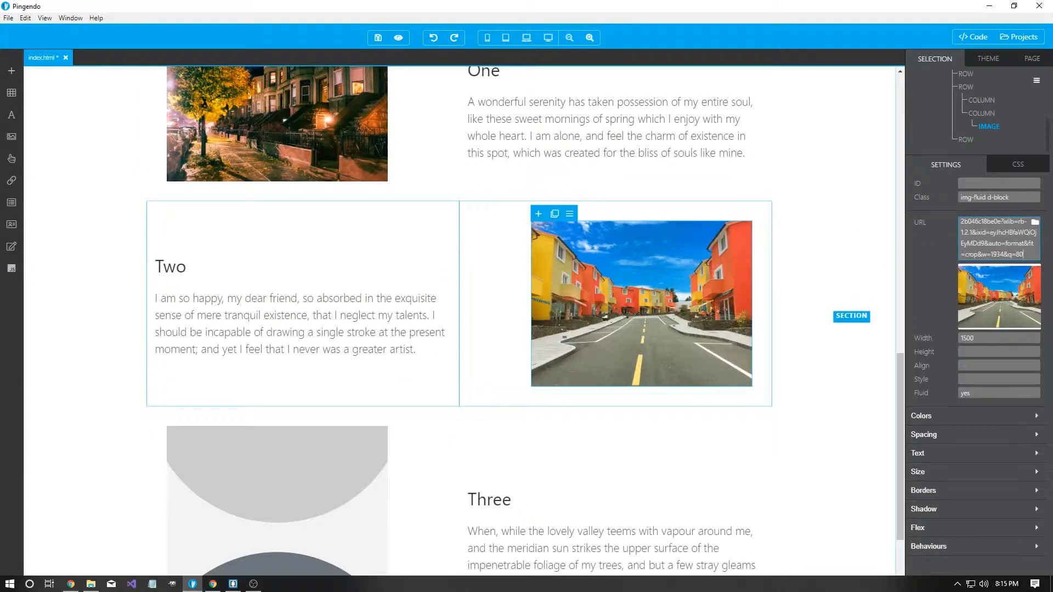
left_click(862, 329)
Switch to Unsplash in Chrome, open the "grayscale photography of houses near rocky mountain and body of water" photo and copy its image address
key("alt+Tab")
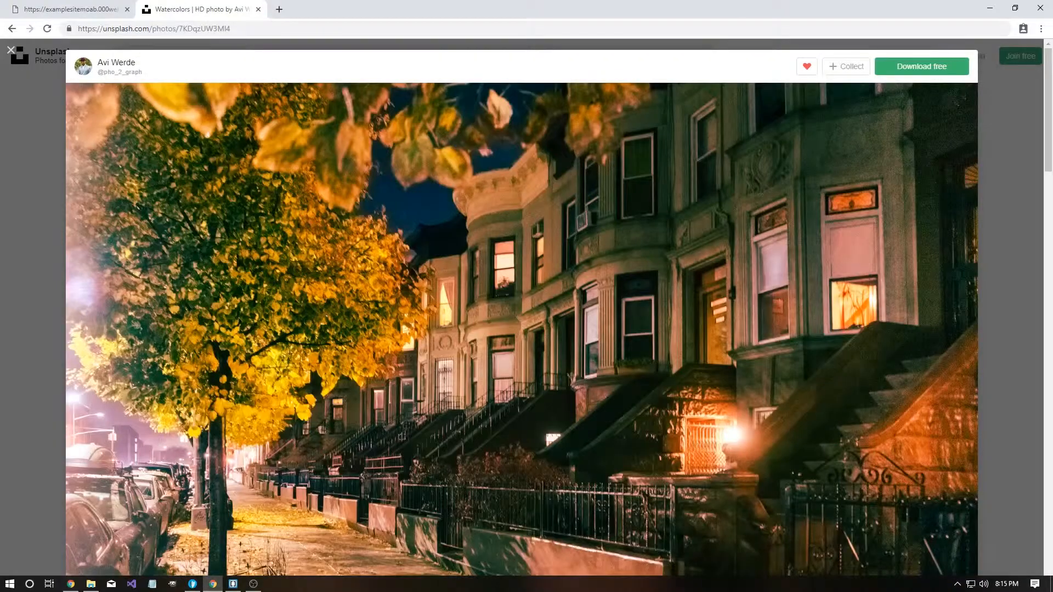
key("Escape")
scroll(612, 256, "down", 15)
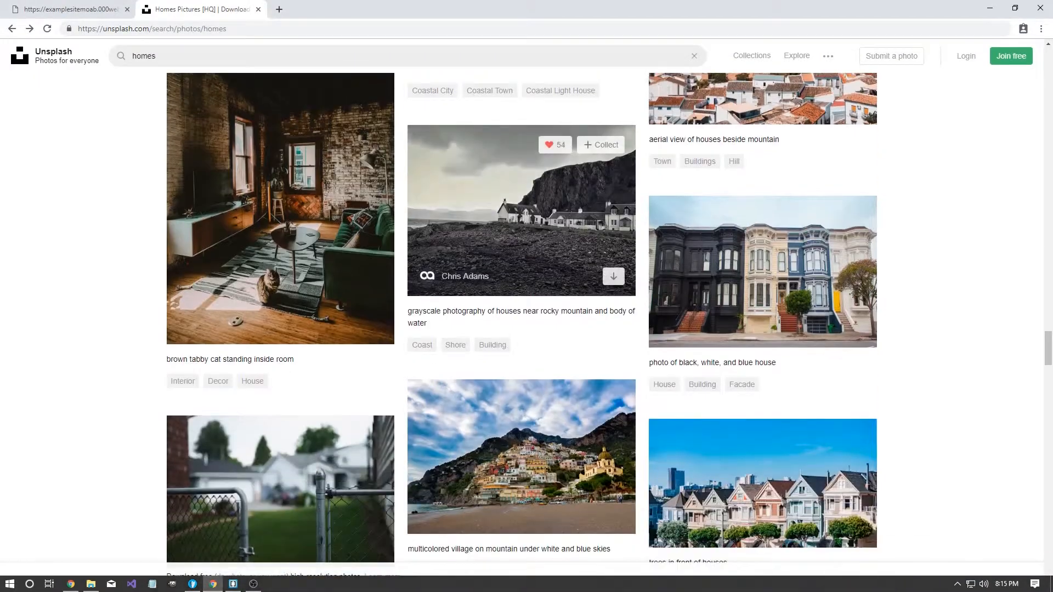
left_click(611, 255)
left_click(439, 244)
right_click(439, 243)
left_click(481, 291)
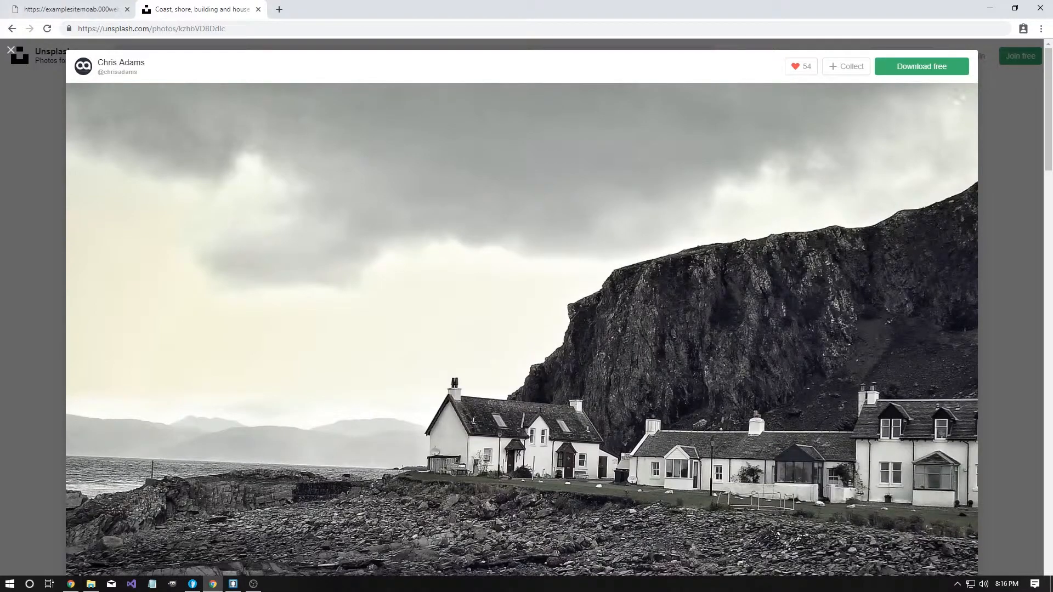
Return to Pingendo and replace the URL of the placeholder image beside the Three text with the copied photo address
left_click(193, 584)
left_click(277, 483)
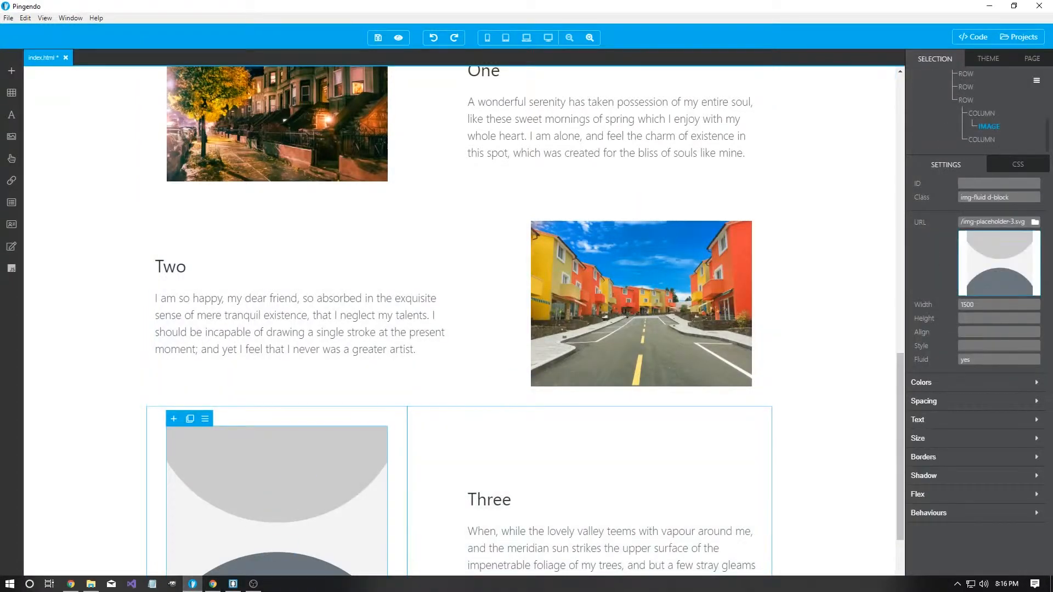
left_click(1008, 222)
key("ctrl+a")
key("ctrl+v")
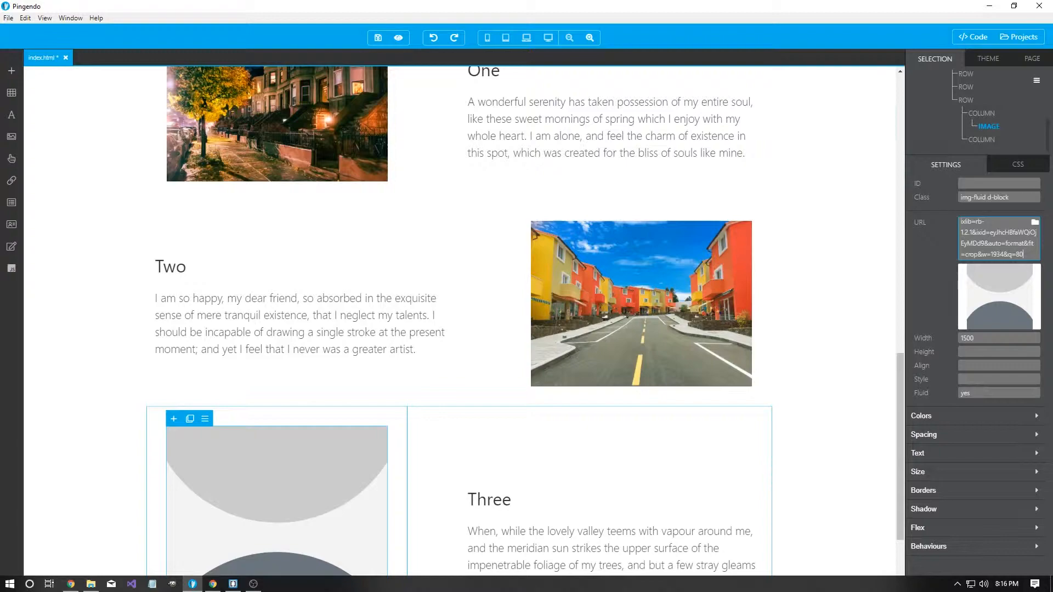
left_click(790, 261)
Review the whole page in Pingendo, from the cover to the three photo rows of the new features section
scroll(612, 307, "up", 8)
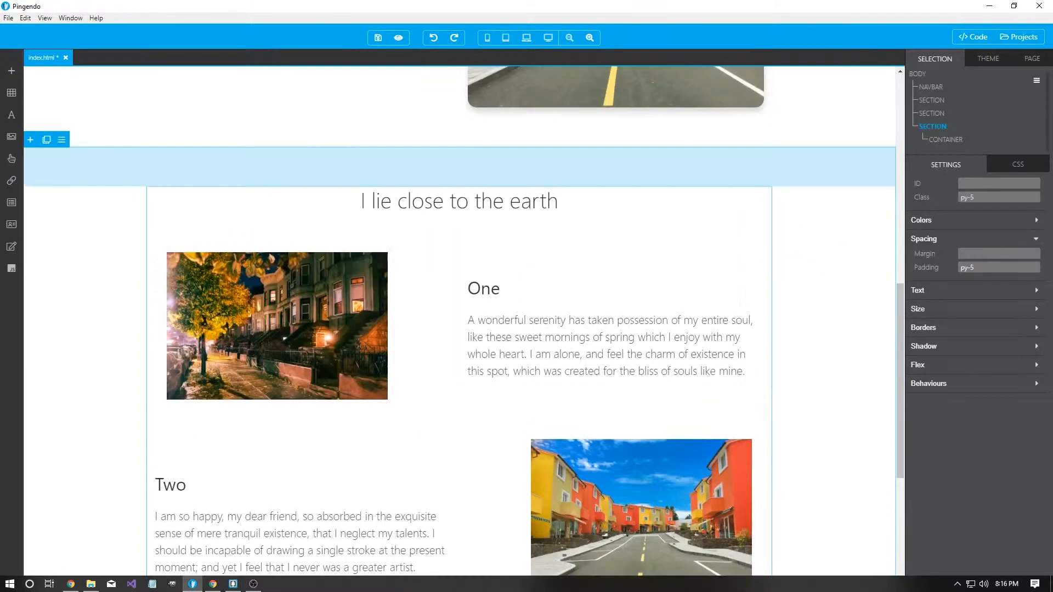
scroll(612, 307, "down", 9)
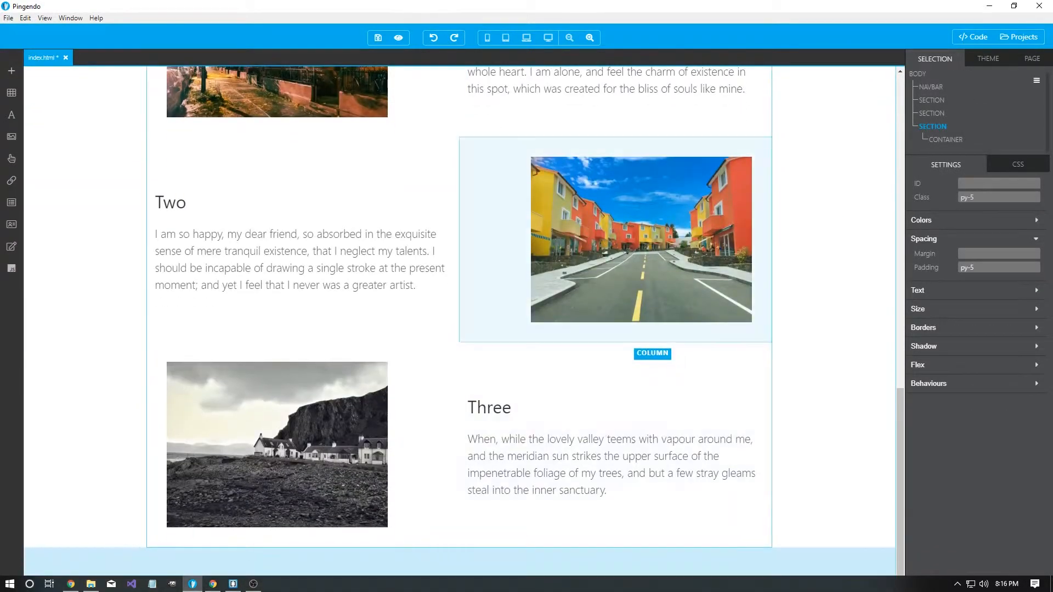
scroll(611, 307, "up", 12)
scroll(612, 307, "up", 2)
scroll(612, 308, "down", 6)
scroll(612, 308, "up", 4)
scroll(611, 308, "up", 3)
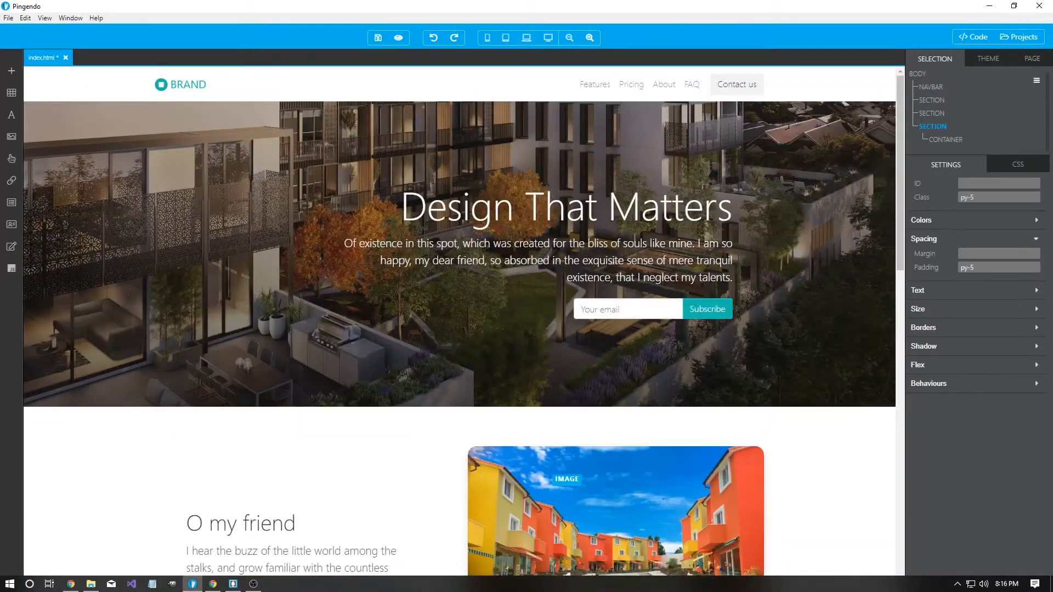
Apply a regular-size shadow to the night street photo beside the One text
scroll(612, 307, "down", 7)
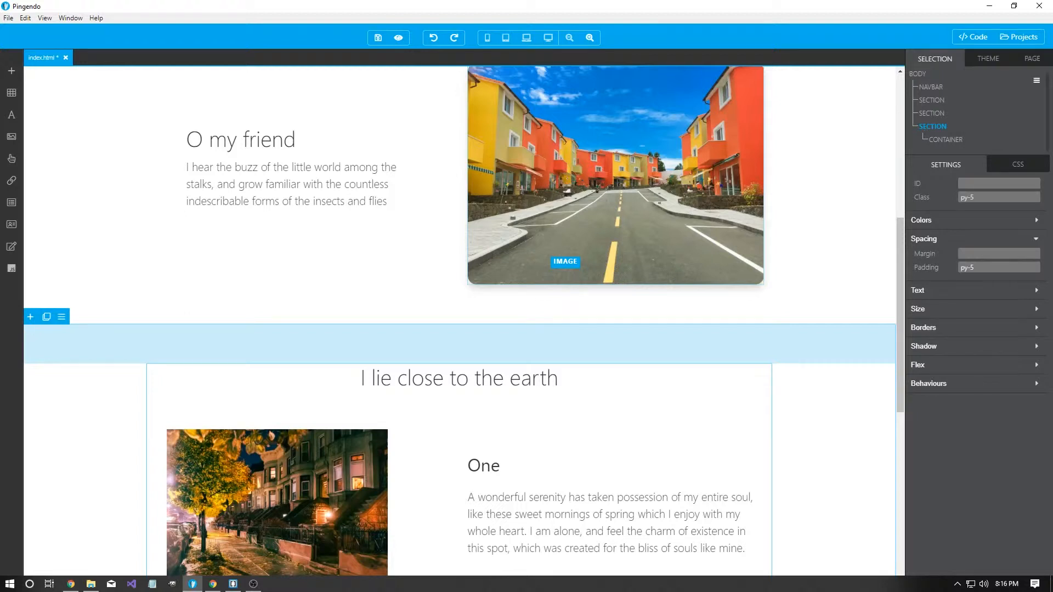
scroll(565, 263, "down", 2)
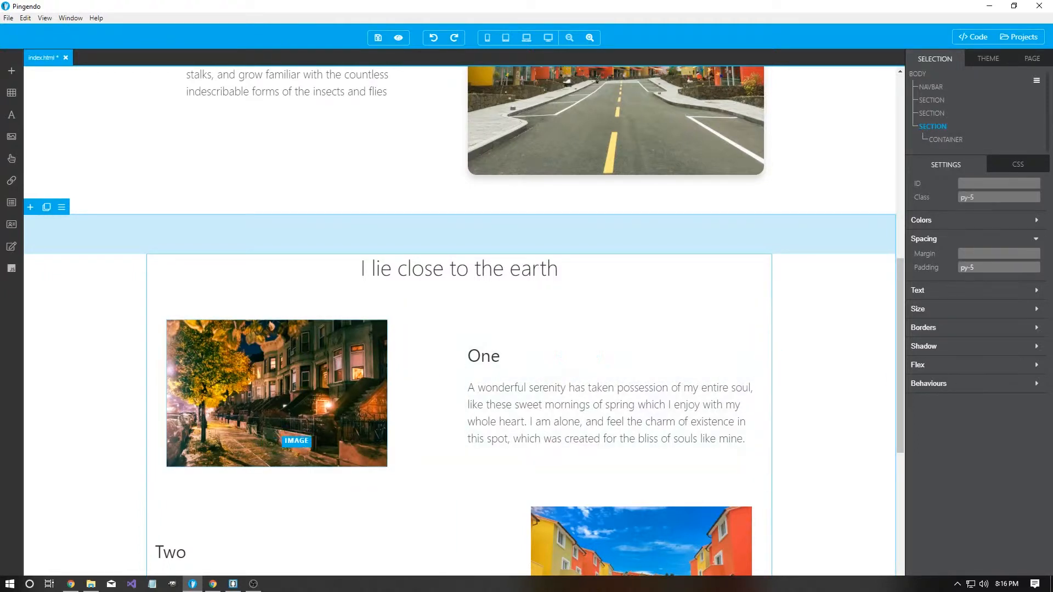
left_click(310, 419)
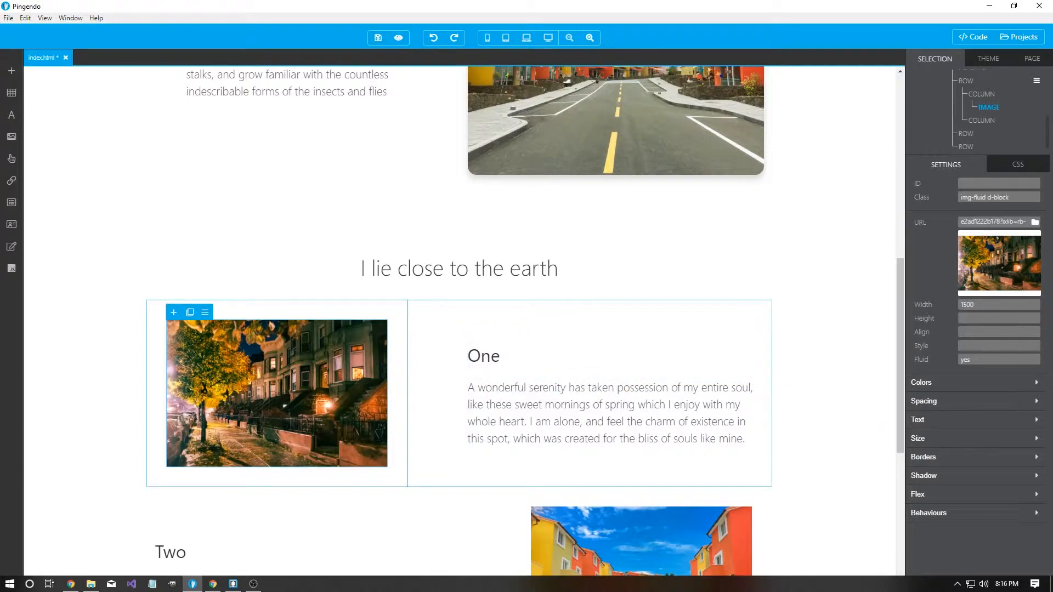
left_click(975, 476)
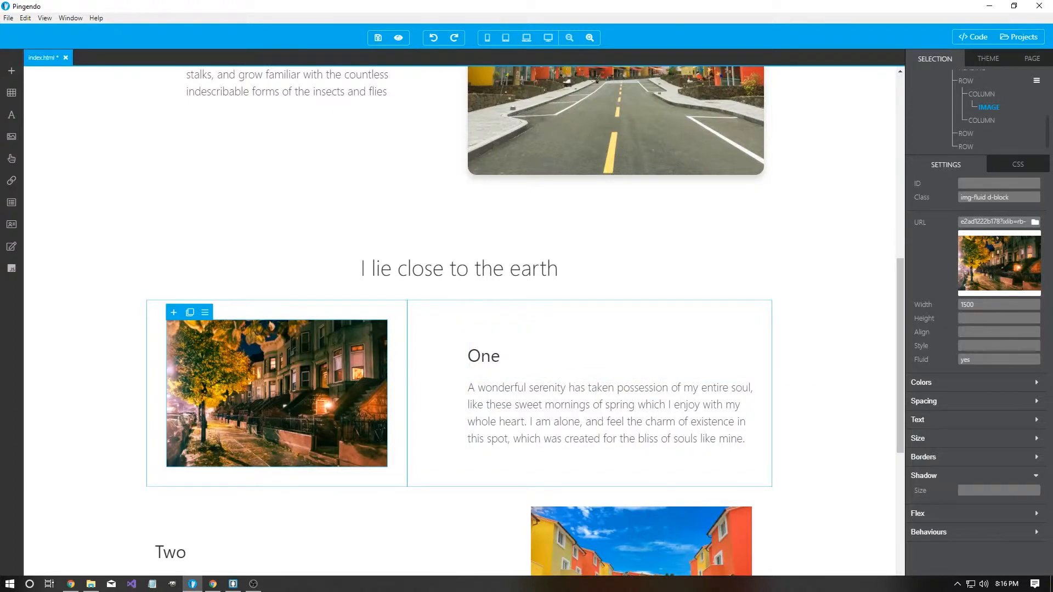
left_click(999, 491)
left_click(976, 519)
Apply a regular-size shadow to the colourful houses photo beside the Two text
scroll(658, 411, "down", 4)
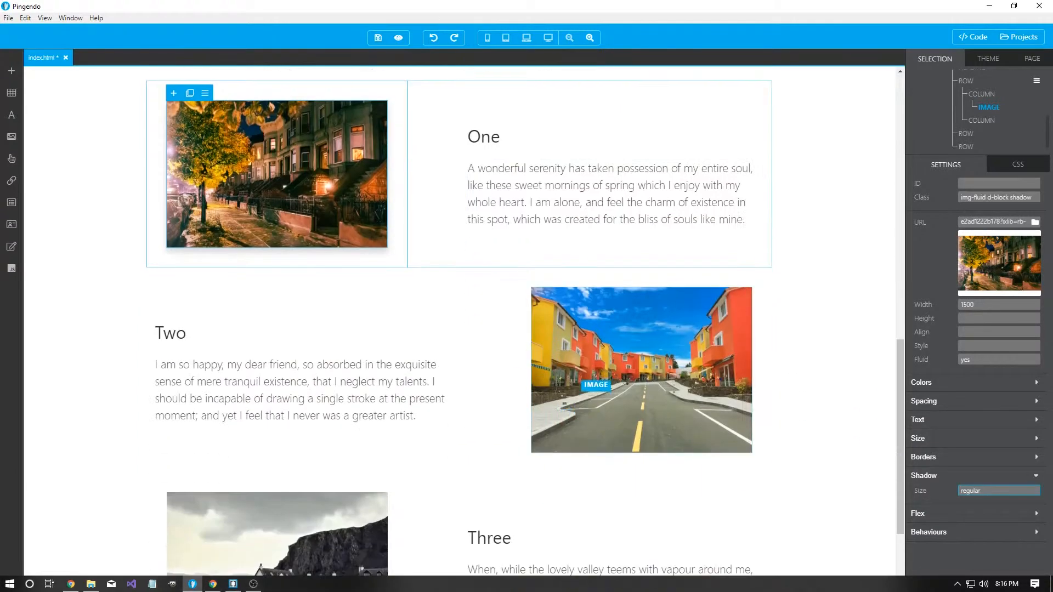
left_click(623, 379)
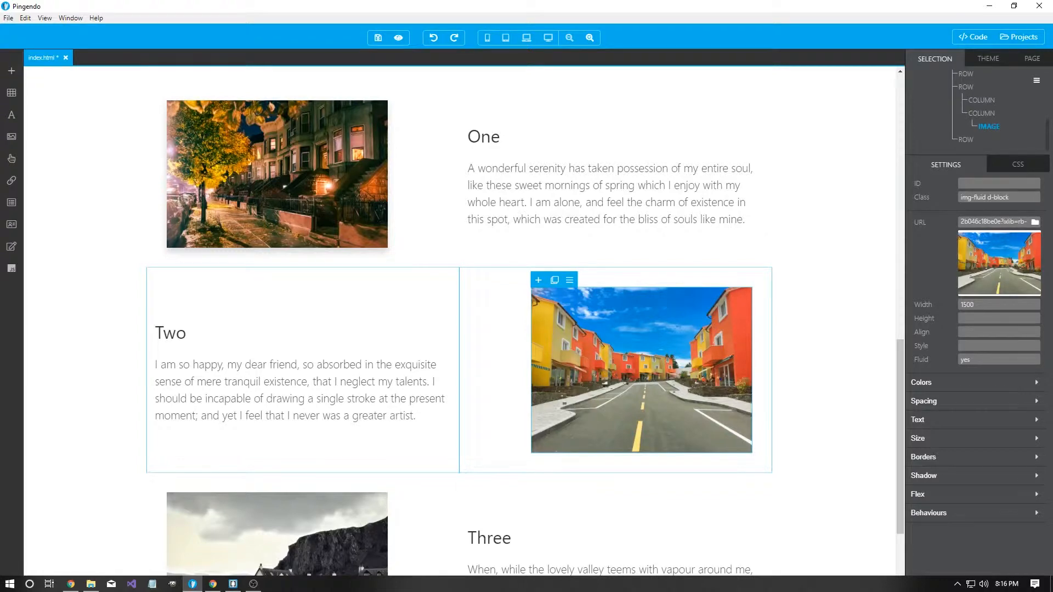
left_click(974, 476)
left_click(999, 491)
left_click(976, 519)
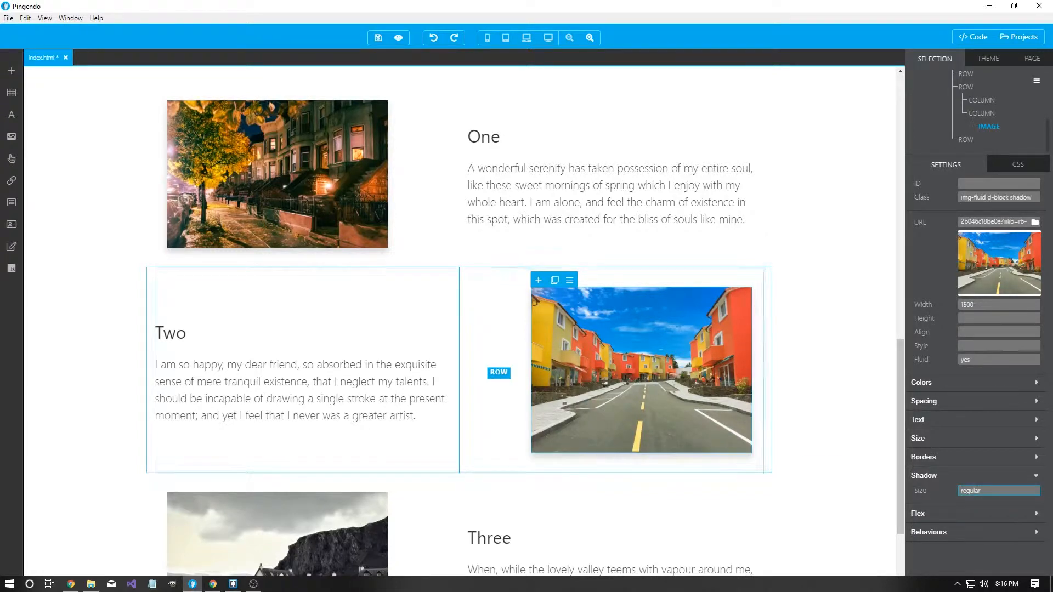
Apply a regular-size shadow to the grayscale coast photo beside the Three text
scroll(521, 384, "down", 2)
left_click(275, 409)
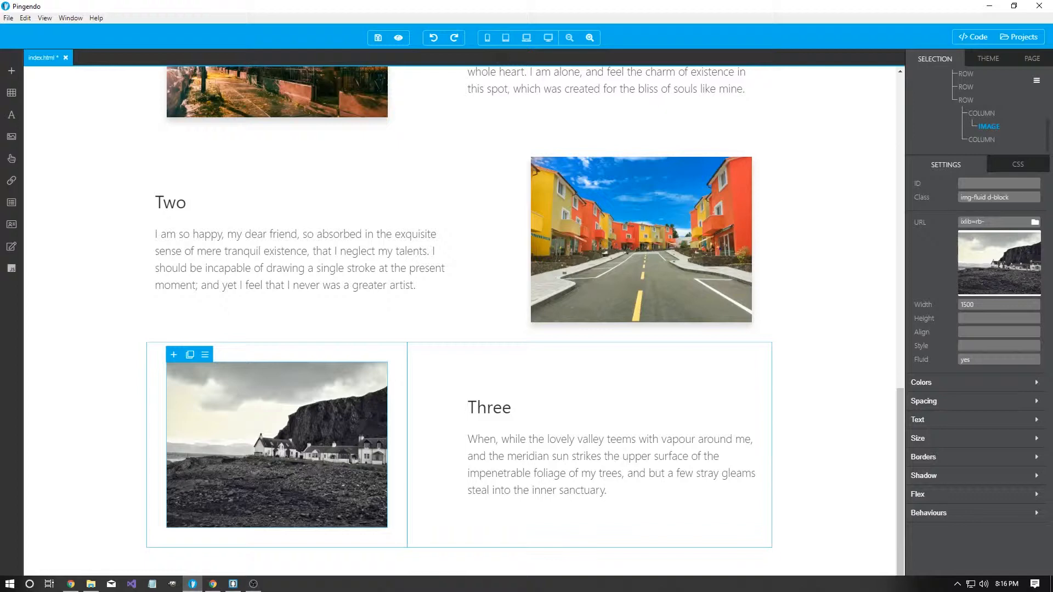
left_click(975, 476)
left_click(999, 491)
left_click(975, 519)
Copy the style="border-radius: 1em;" attribute from the HTML of the article section's house photo beside the O my friend text
scroll(460, 321, "up", 4)
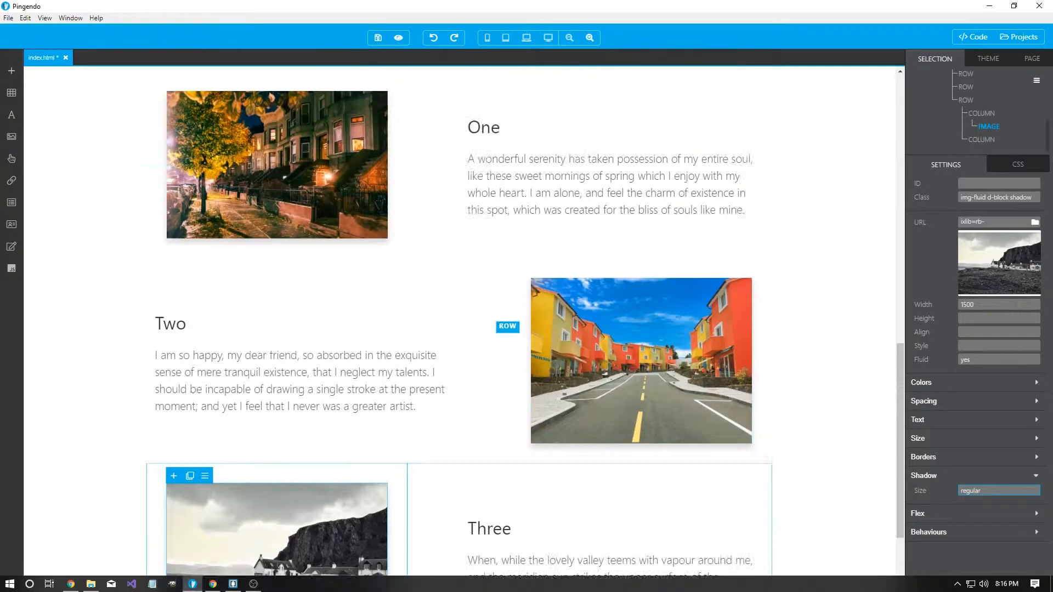
scroll(342, 274, "up", 4)
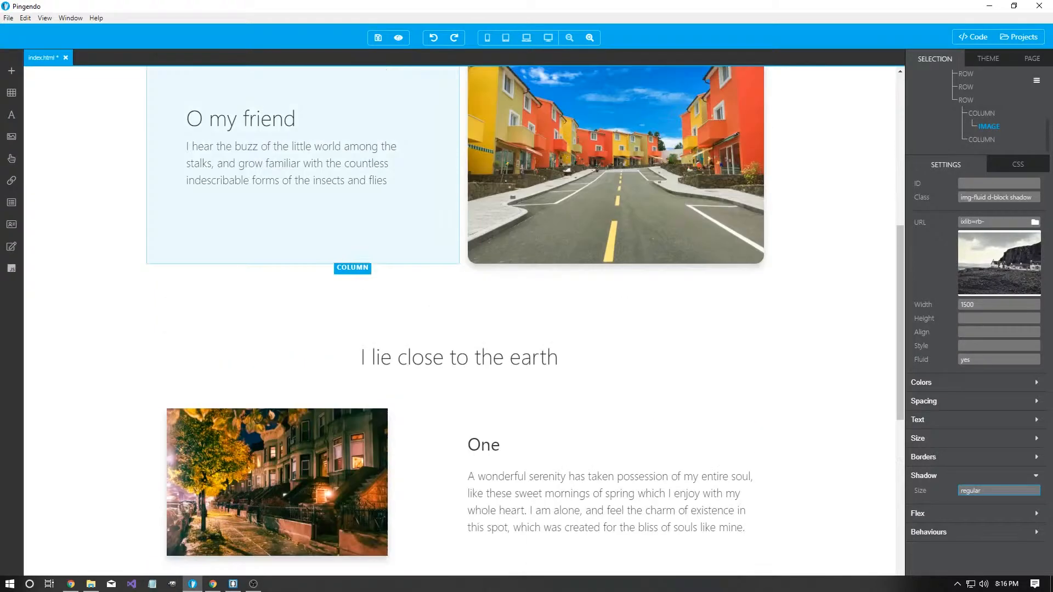
left_click(616, 230)
scroll(460, 274, "up", 3)
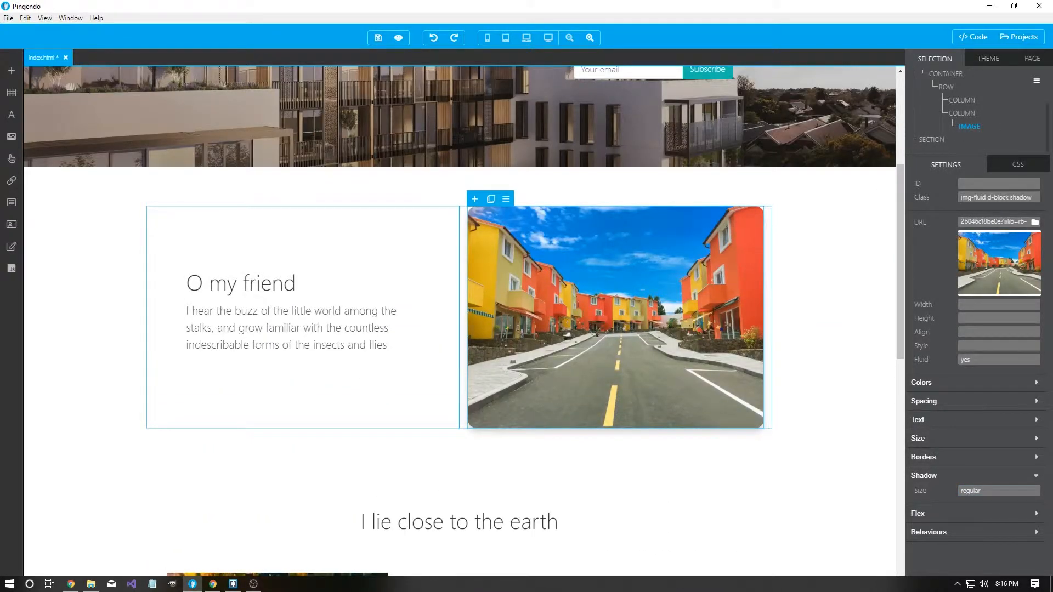
left_click(973, 37)
left_click_drag(352, 274, 459, 274)
key("ctrl+c")
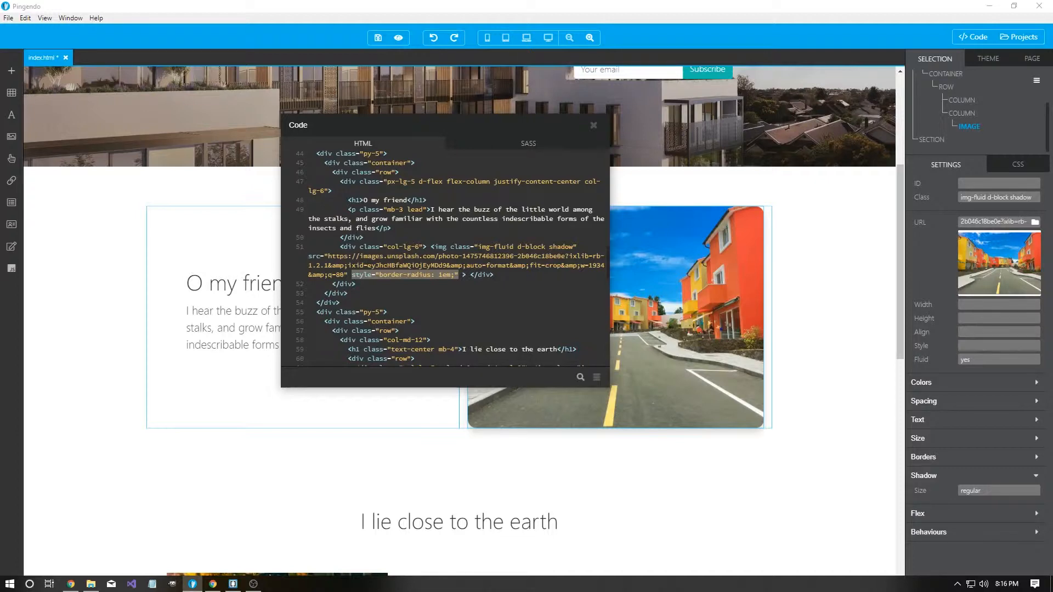
left_click(594, 126)
Add the copied style="border-radius: 1em;" attribute to the HTML image tag of the photo beside the One text
scroll(403, 308, "down", 6)
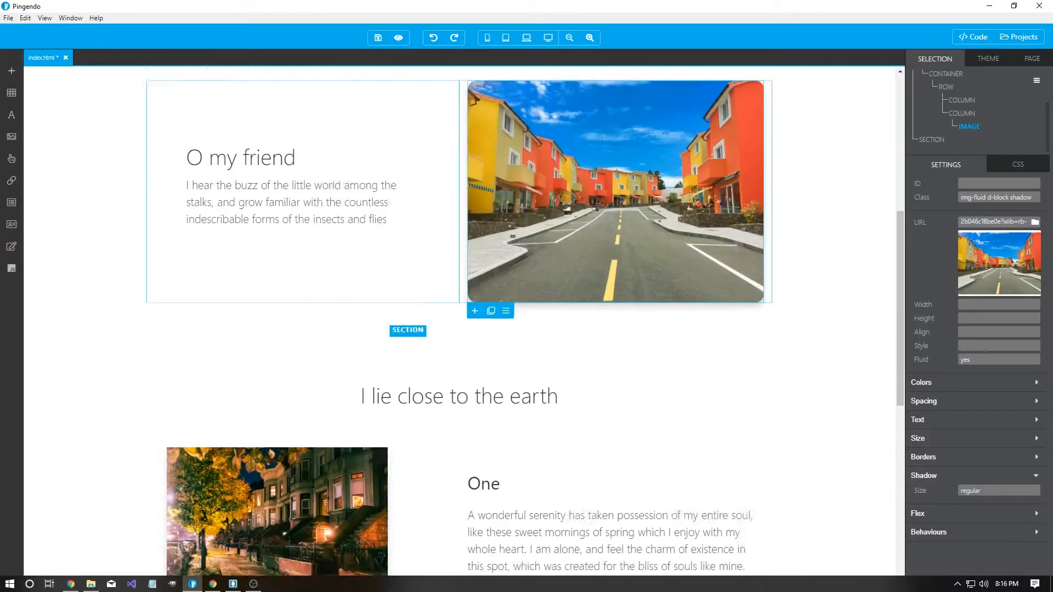
left_click(320, 319)
left_click(973, 37)
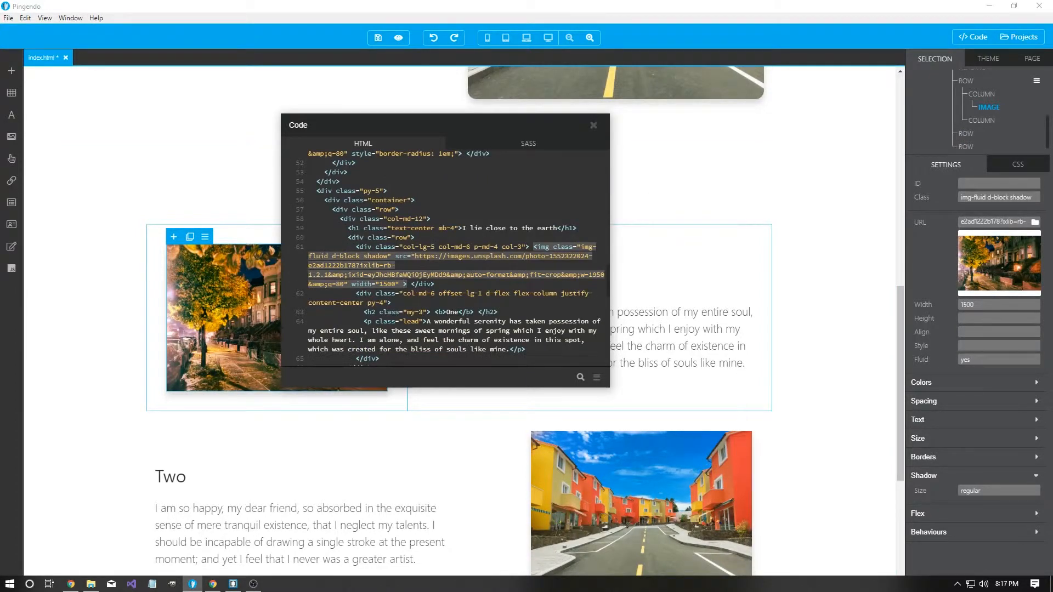
key("ctrl+v")
Add the border-radius: 1em style to the image tag of the Two photo and remove its empty style attribute
left_click(708, 456)
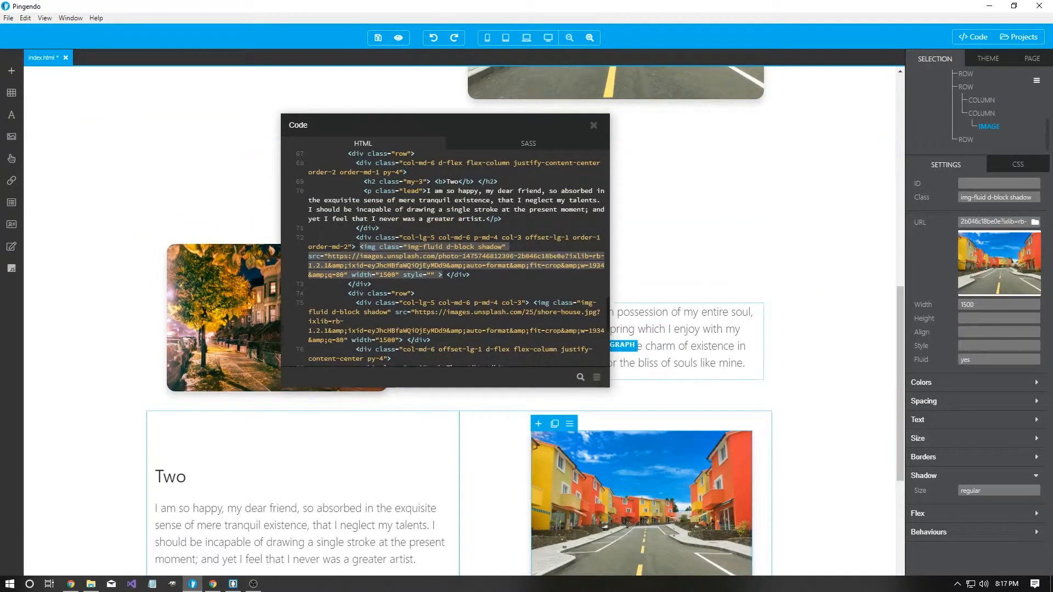
key("ctrl+v")
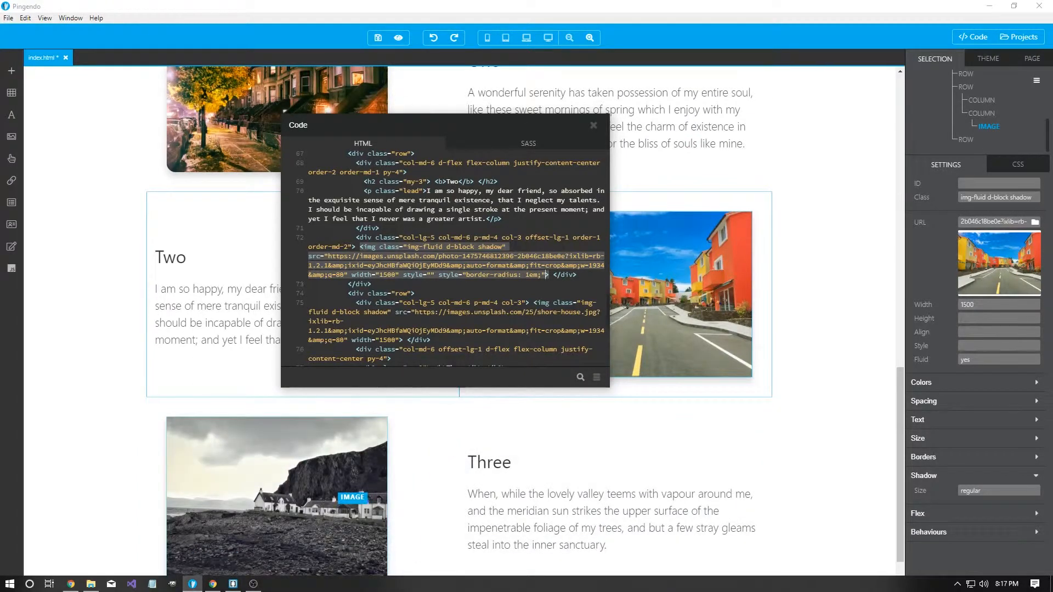
left_click_drag(403, 275, 438, 275)
key("BackSpace")
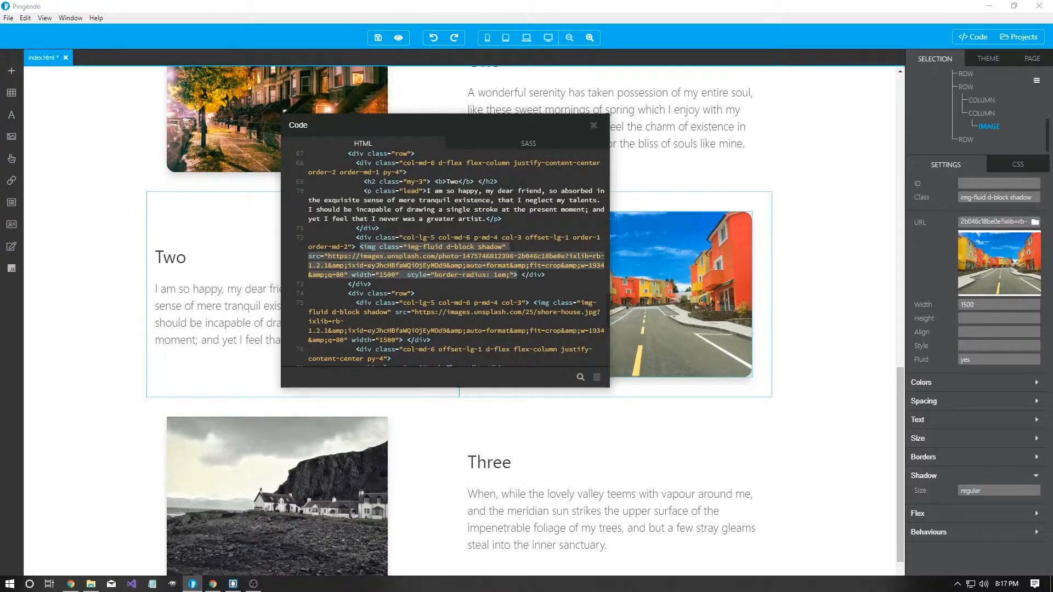
Add the border-radius: 1em style to the image tag of the Three photo, close the code editor and review the page
left_click(316, 519)
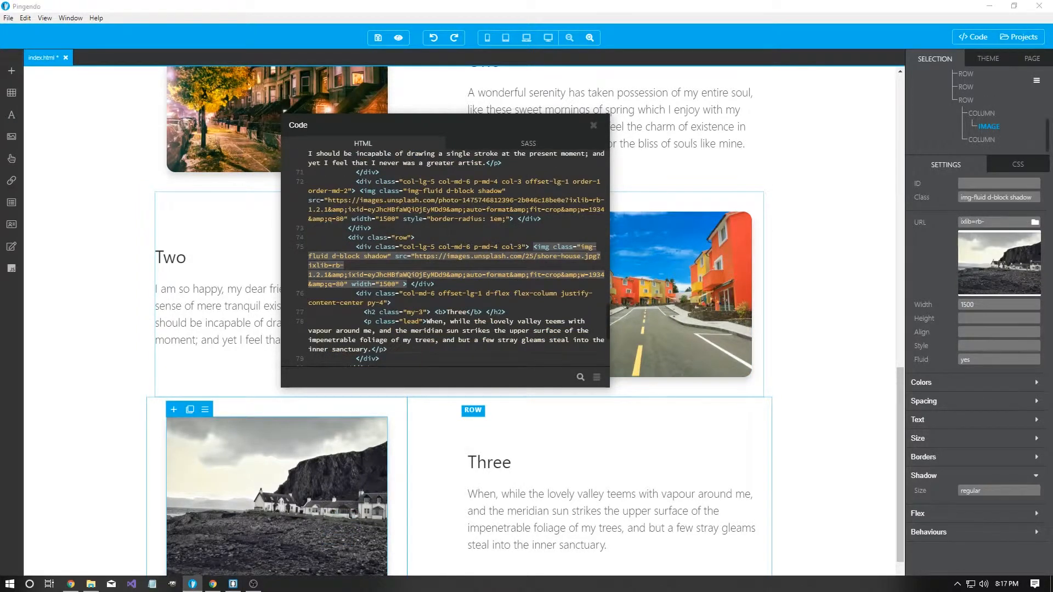
key("ctrl+v")
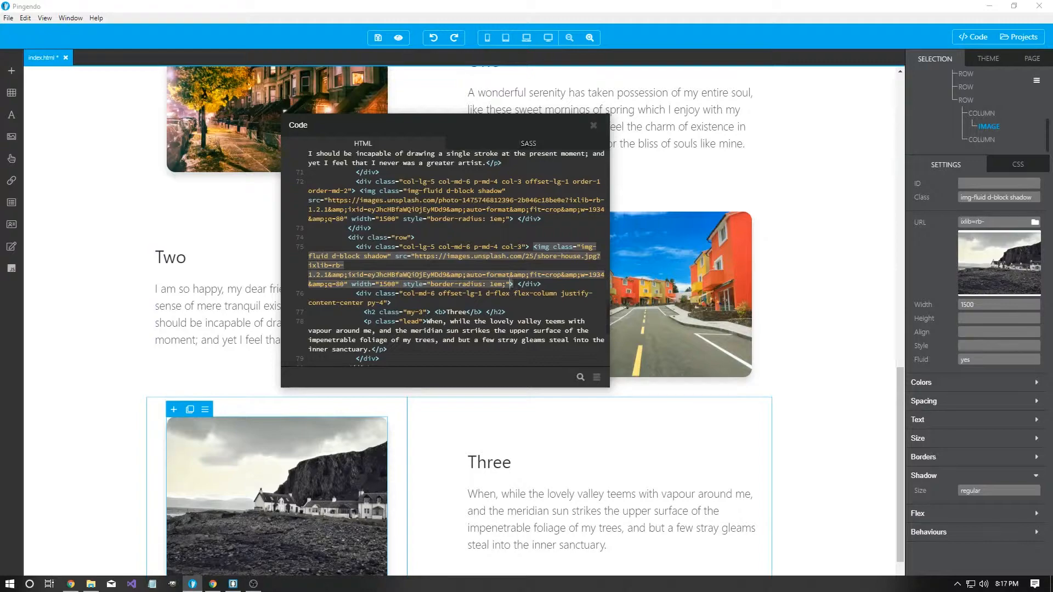
left_click(593, 125)
left_click(821, 219)
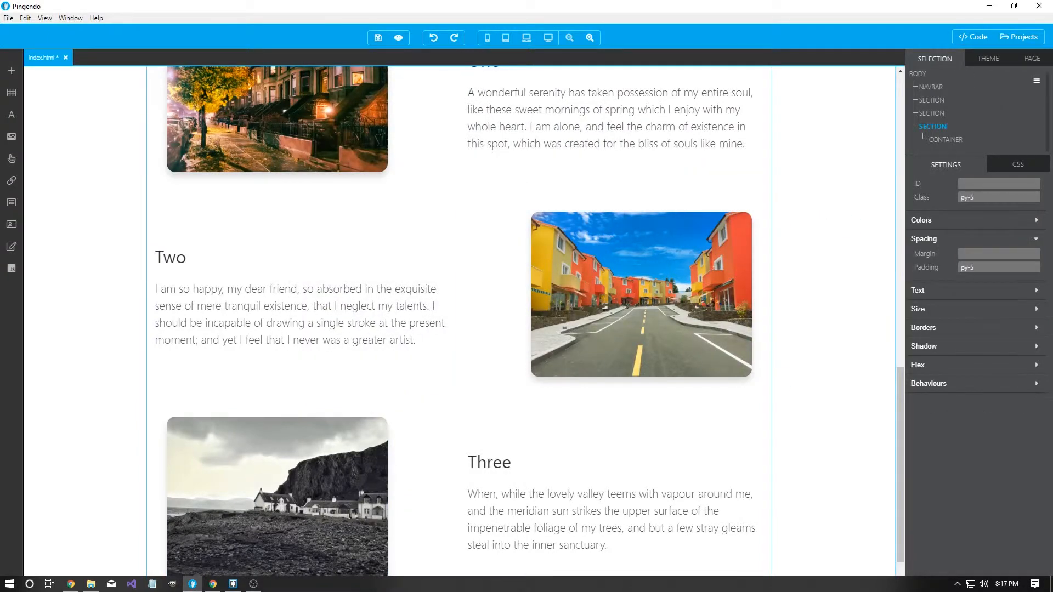
scroll(778, 416, "up", 11)
scroll(778, 416, "down", 12)
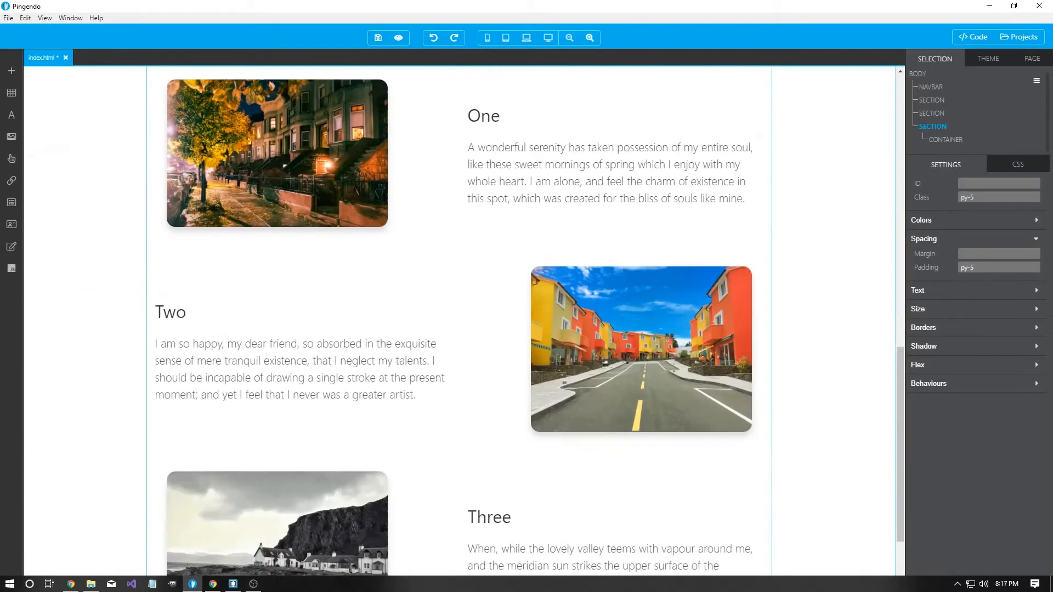
Switch to the example site in Chrome and examine the testimonial section and the More Photos section with its image slider
left_click(213, 584)
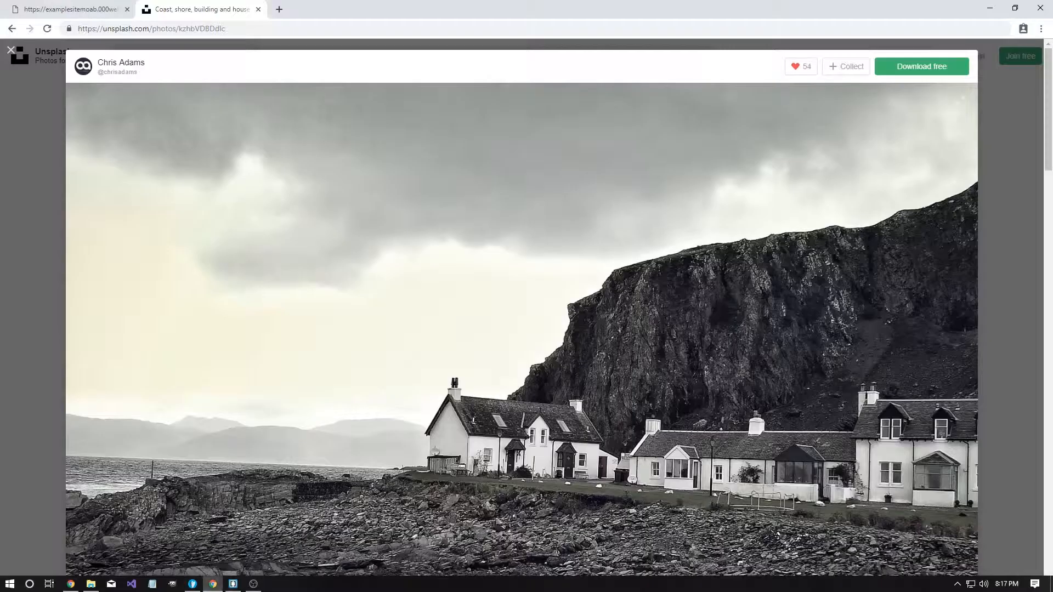
scroll(522, 307, "down", 4)
left_click(71, 9)
scroll(522, 307, "down", 6)
scroll(522, 307, "down", 6)
scroll(522, 307, "up", 5)
scroll(523, 307, "down", 7)
scroll(522, 307, "up", 3)
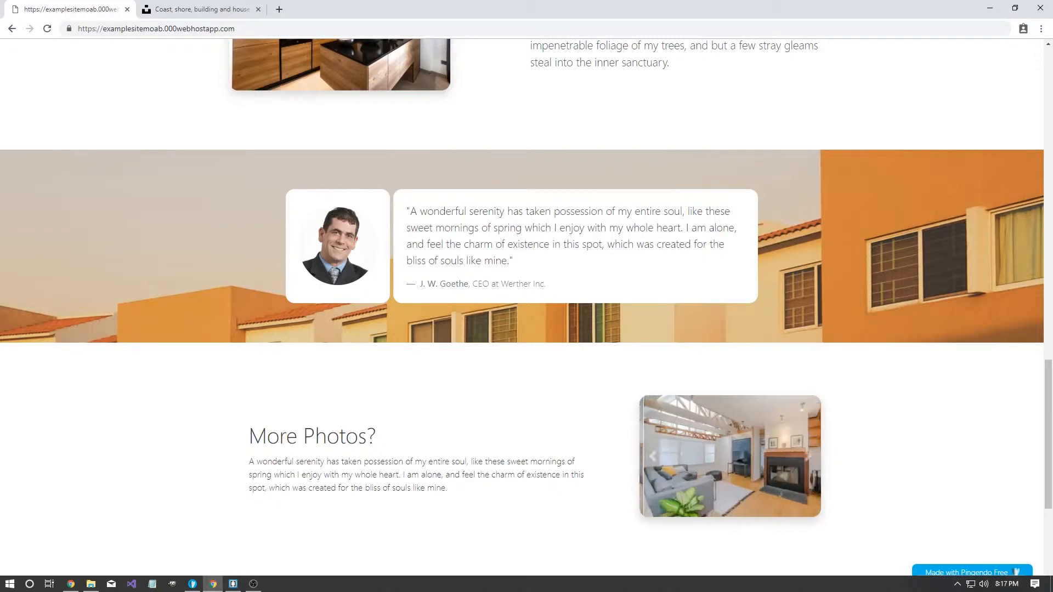
scroll(523, 308, "down", 2)
left_click_drag(267, 327, 609, 408)
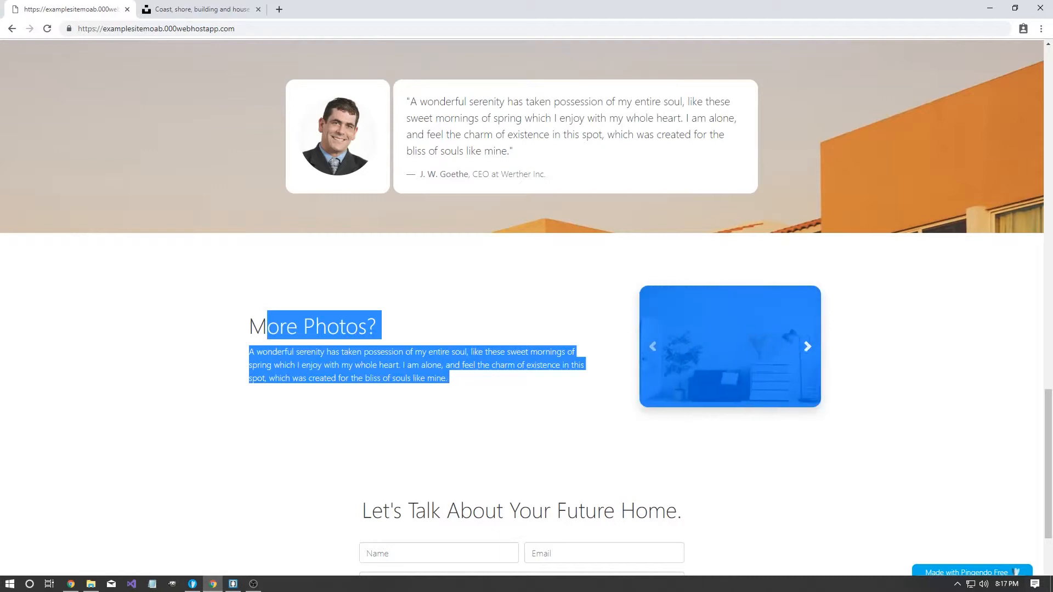
left_click(855, 379)
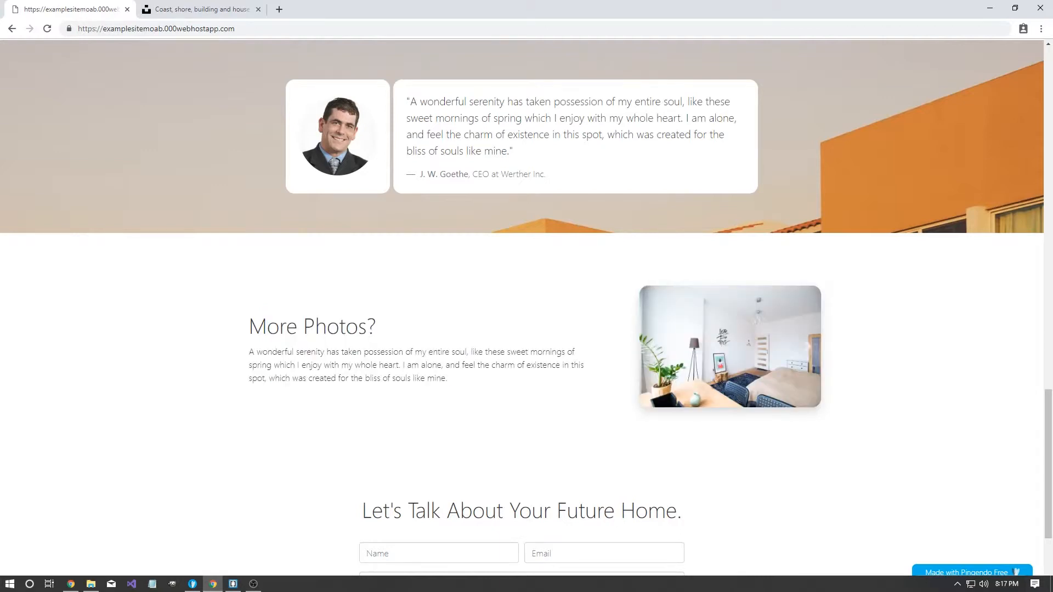
left_click_drag(249, 326, 448, 379)
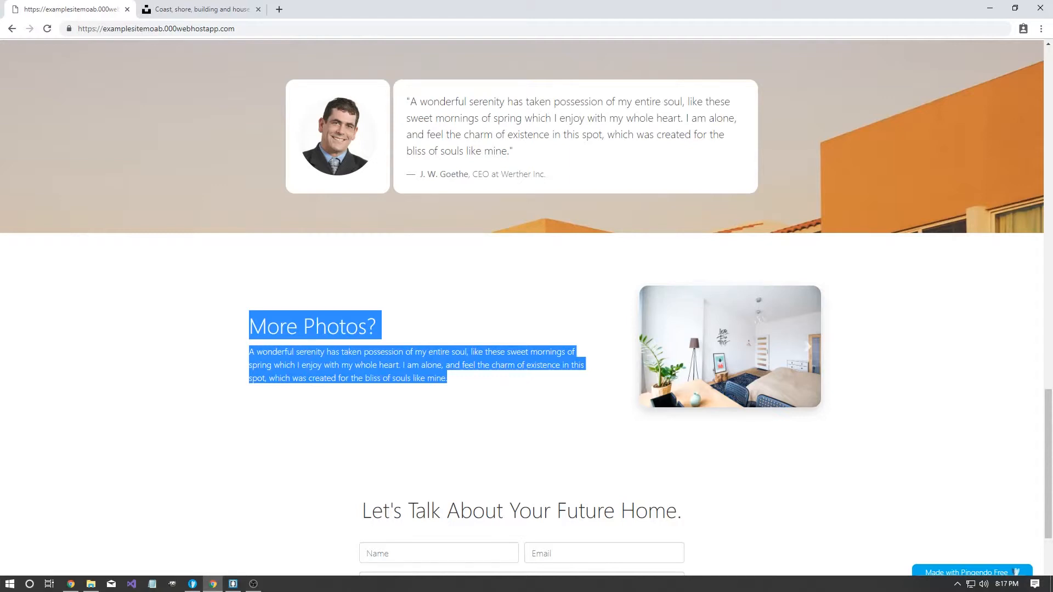
Return to Pingendo and add the gallery section with the A thousand sliders text and image carousel below the three photo rows
mouse_move(193, 583)
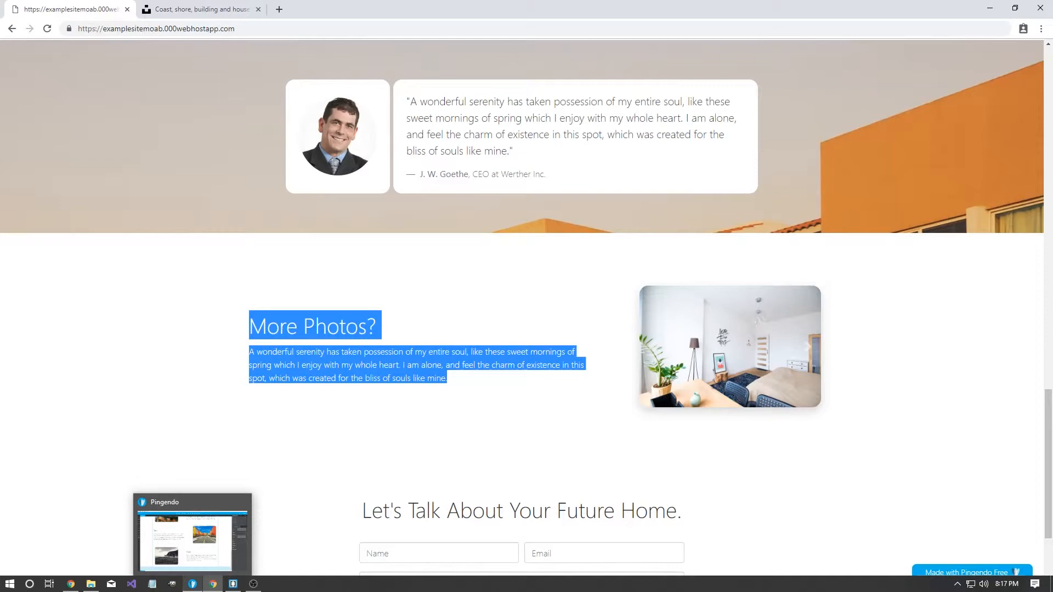
left_click(192, 535)
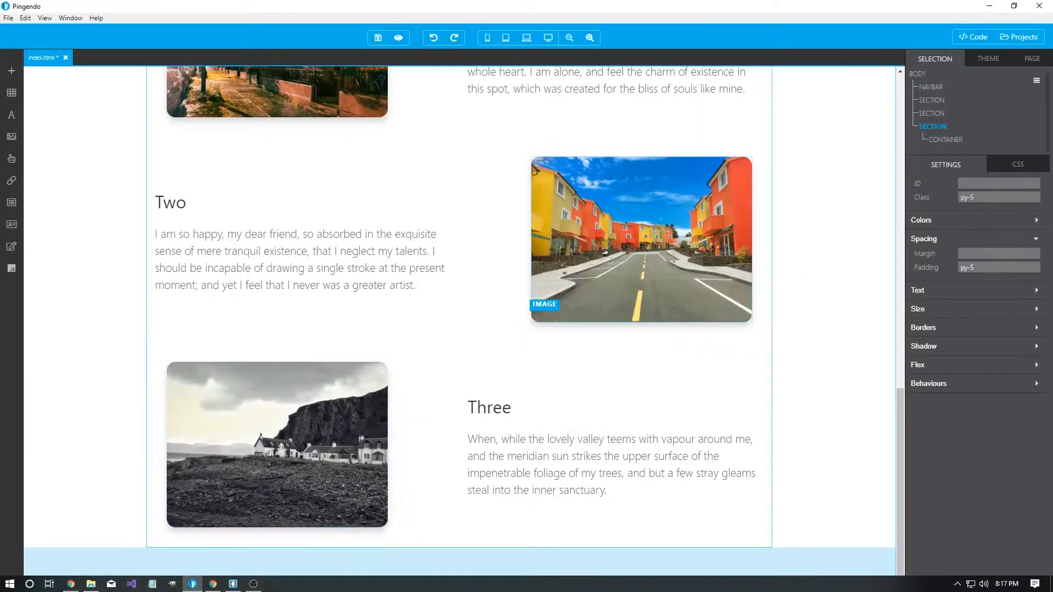
mouse_move(43, 158)
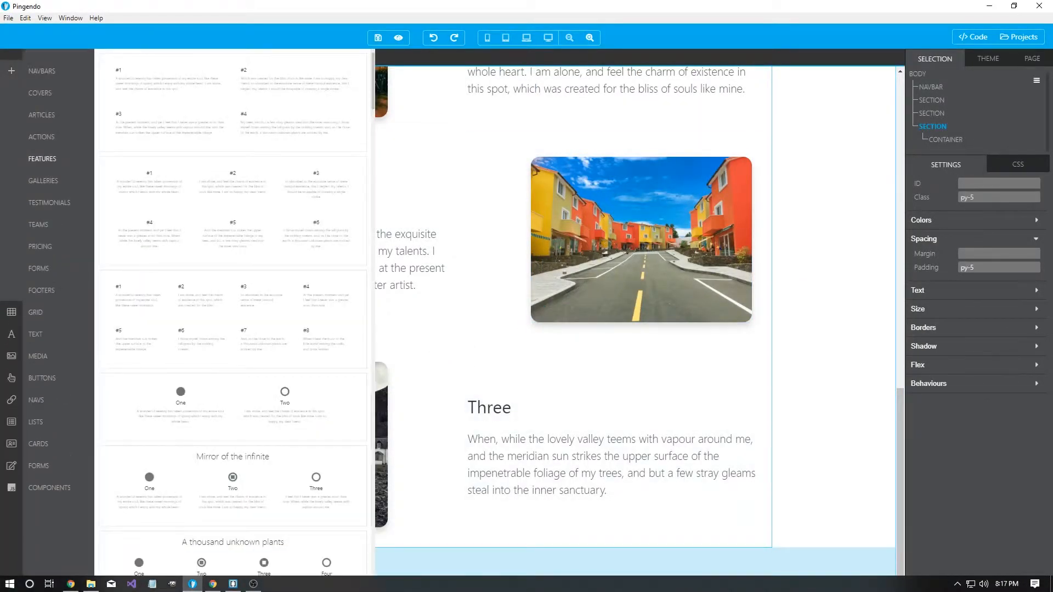
mouse_move(42, 180)
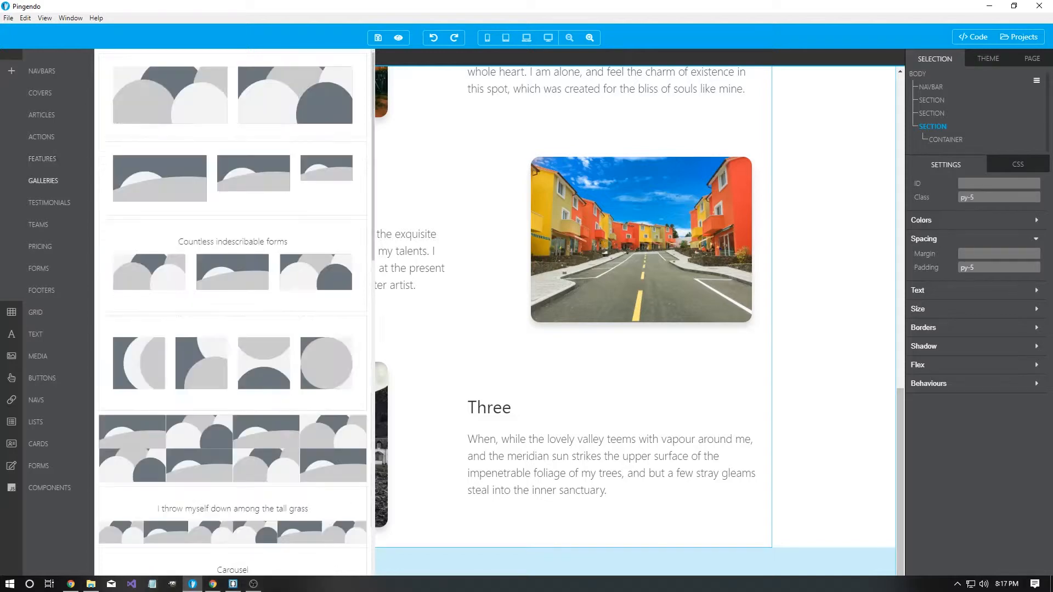
scroll(233, 312, "down", 9)
left_click_drag(233, 260, 417, 554)
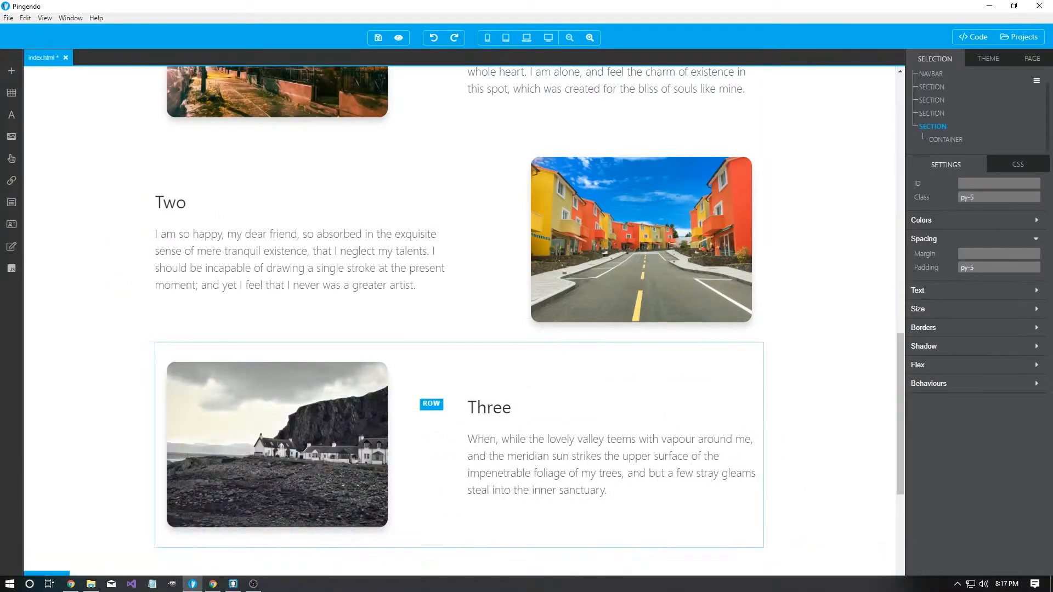
Select the first slide's image in the A thousand sliders carousel and clear its placeholder URL
scroll(431, 396, "down", 5)
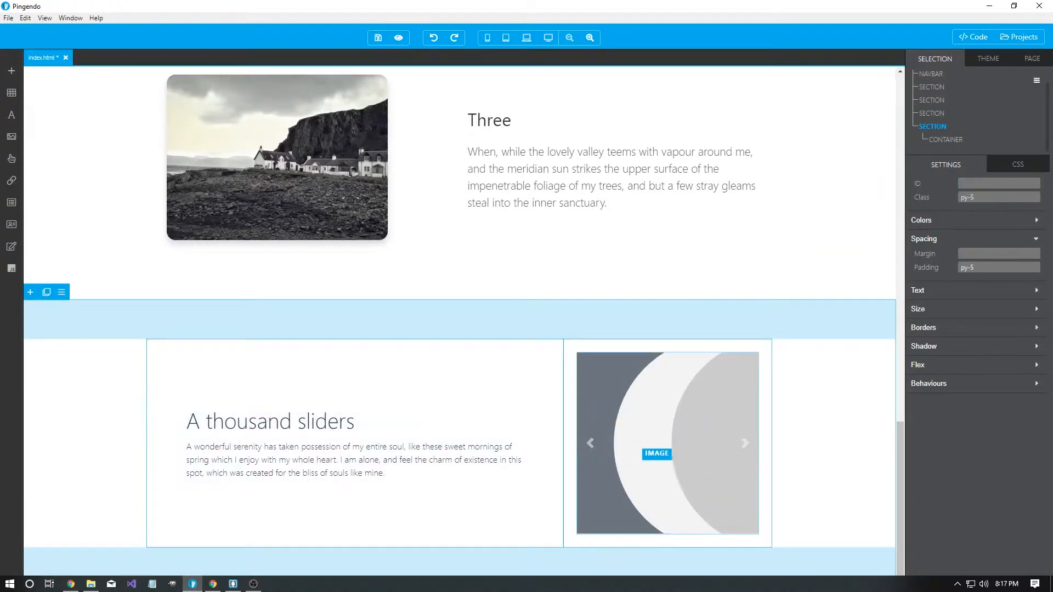
left_click(656, 454)
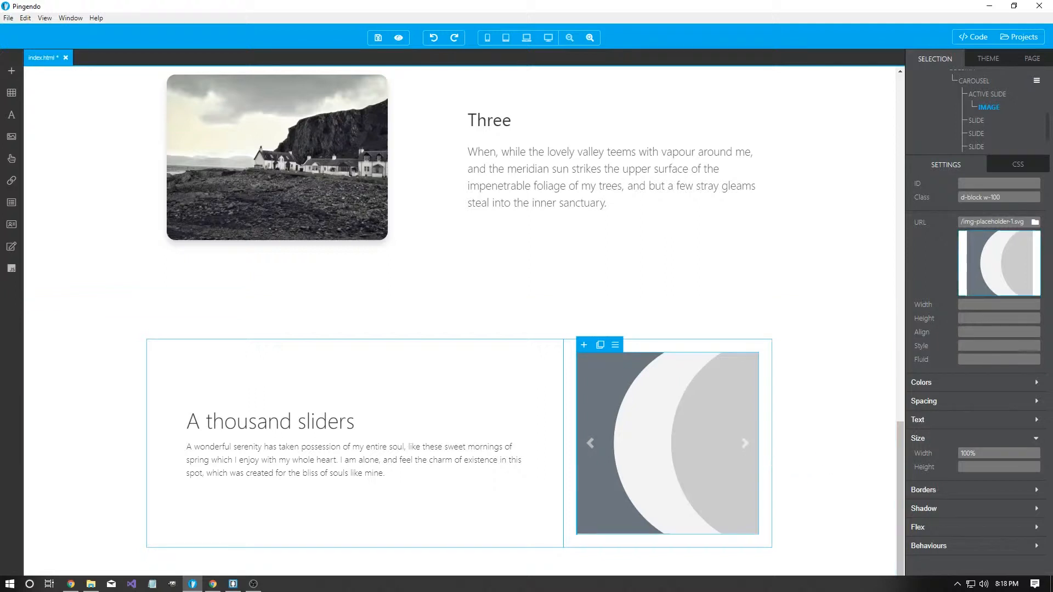
left_click(1004, 222)
key("ctrl+a")
type("style=\"border-radius: 1em")
key("ctrl+a")
key("BackSpace")
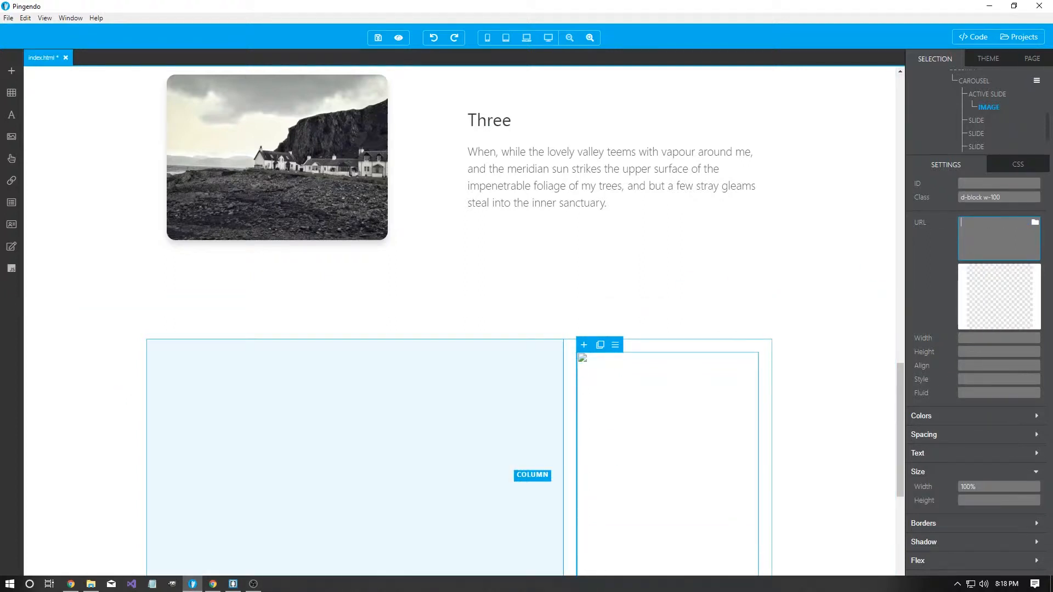
Copy the address of the rocky coast photo from Unsplash in Chrome and set it as the first slide's image URL in Pingendo
left_click(213, 584)
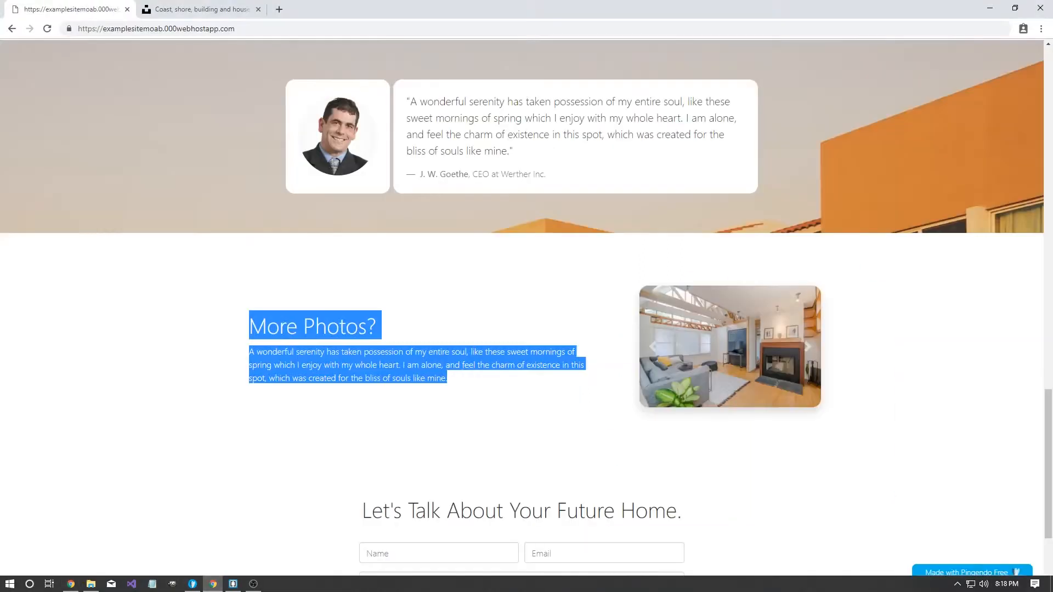
left_click(203, 9)
scroll(300, 191, "down", 3)
right_click(300, 190)
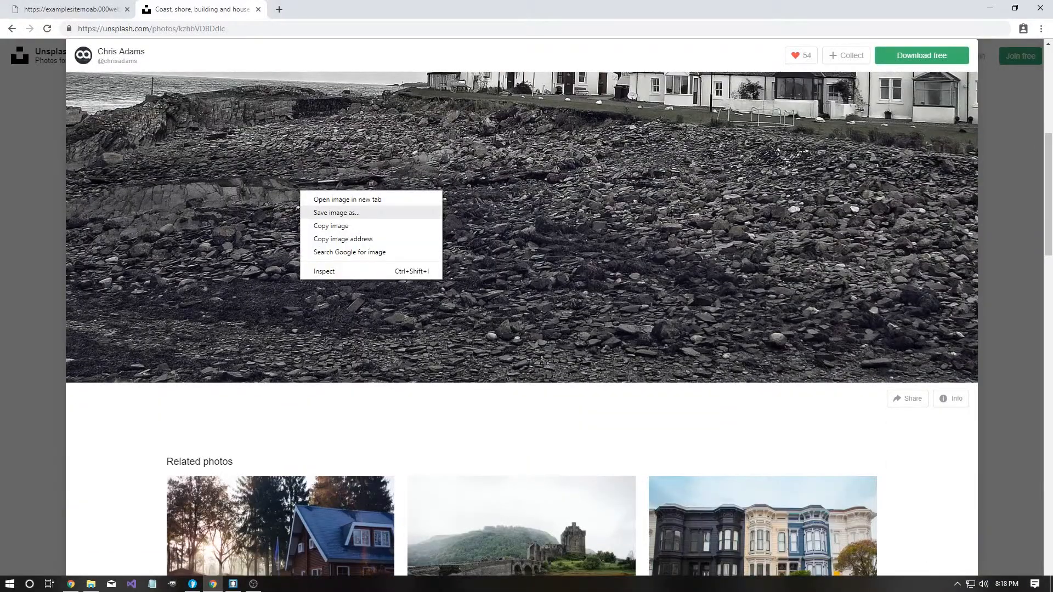
left_click(343, 239)
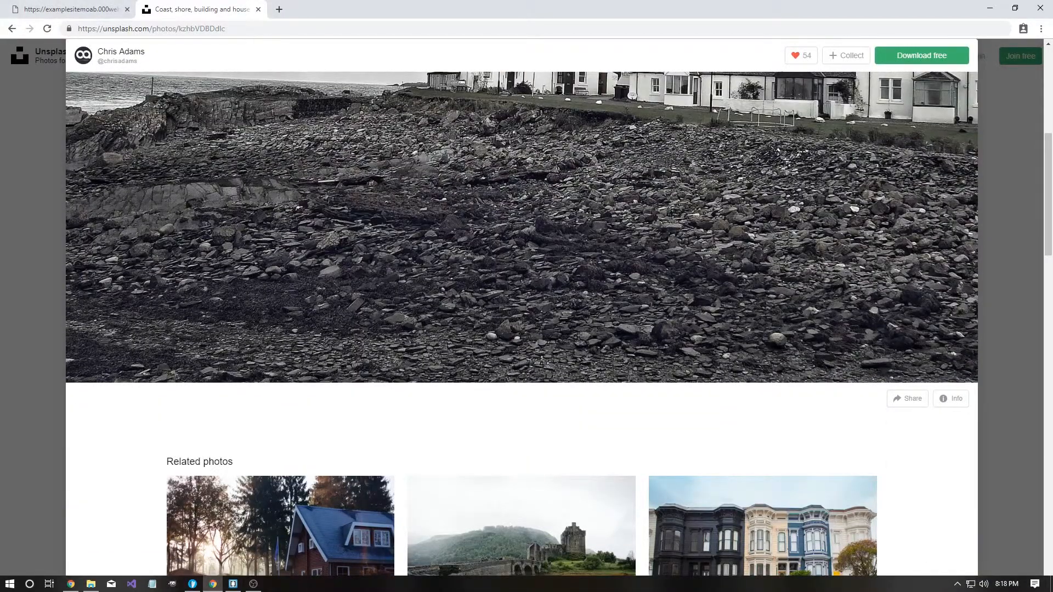
left_click(192, 584)
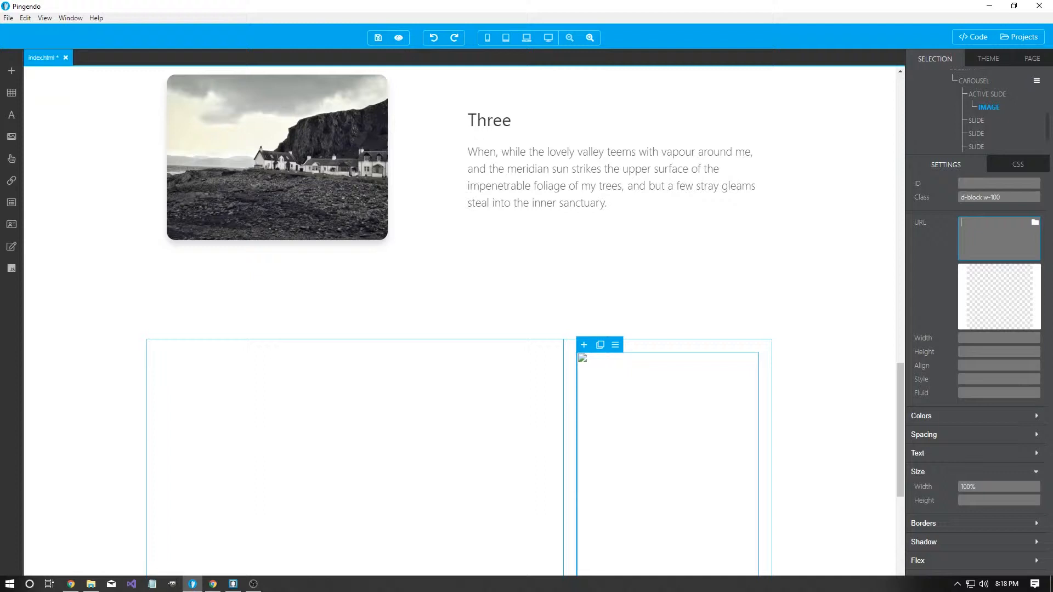
key("ctrl+v")
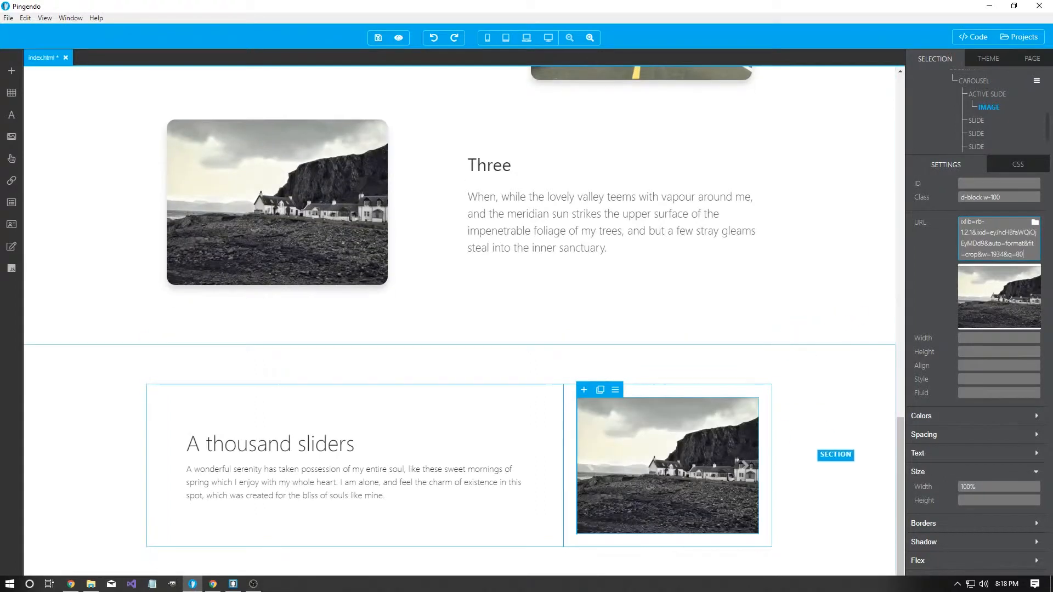
left_click(835, 460)
left_click(693, 471)
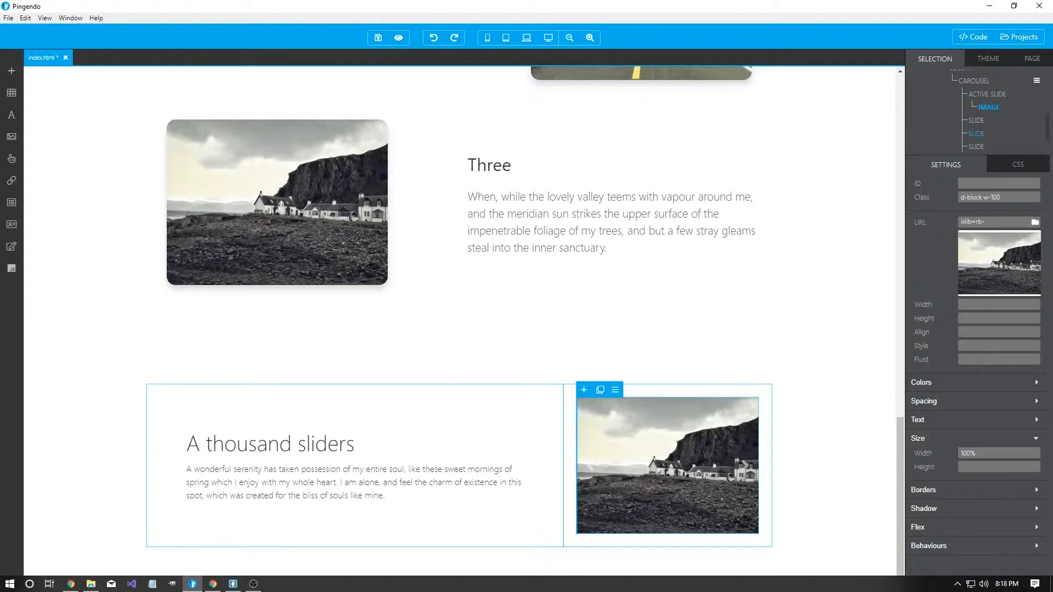
Select the second slide's image URL for editing and copy the address of the related brown house with blue roof photo on Unsplash in Chrome
left_click(981, 121)
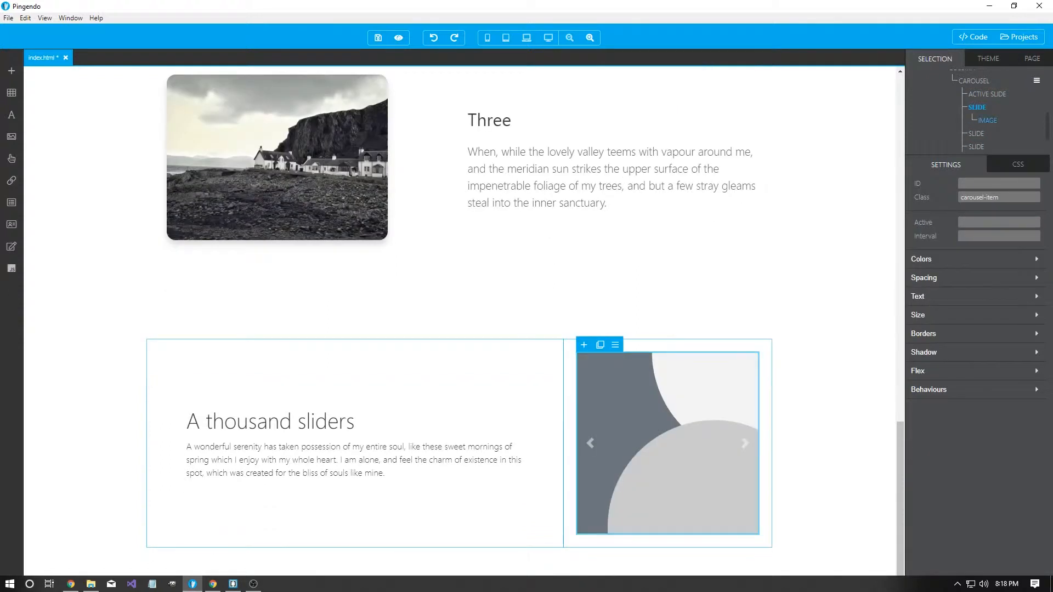
left_click(988, 120)
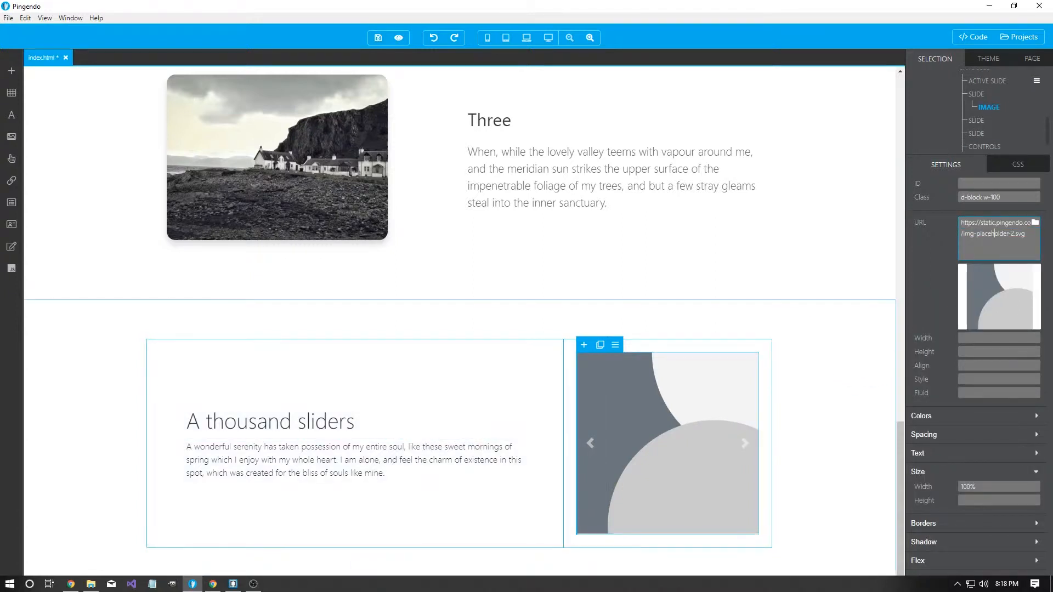
left_click(213, 584)
left_click(219, 524)
scroll(435, 176, "down", 5)
right_click(435, 176)
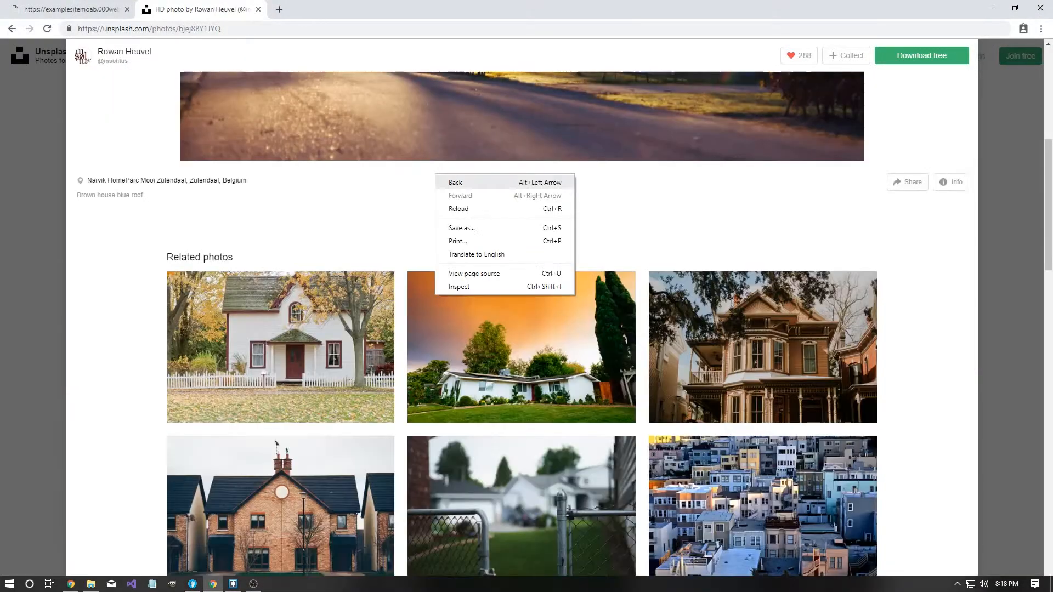
key("Escape")
scroll(437, 219, "up", 5)
right_click(437, 129)
left_click(480, 177)
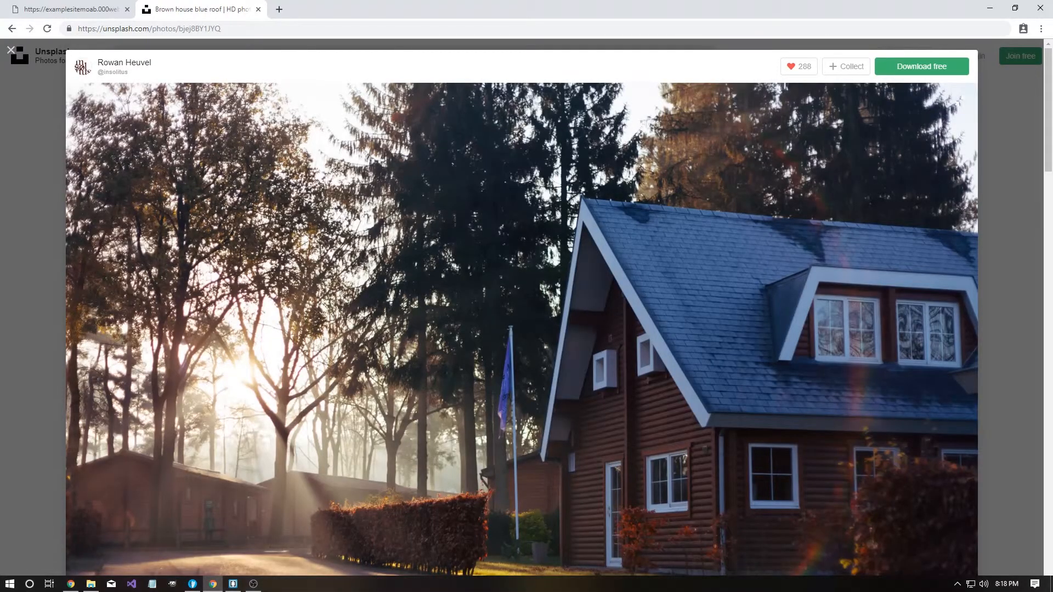
Return to Pingendo and replace the second slide's image URL with the copied photo address
left_click(192, 584)
key("ctrl+a")
key("ctrl+v")
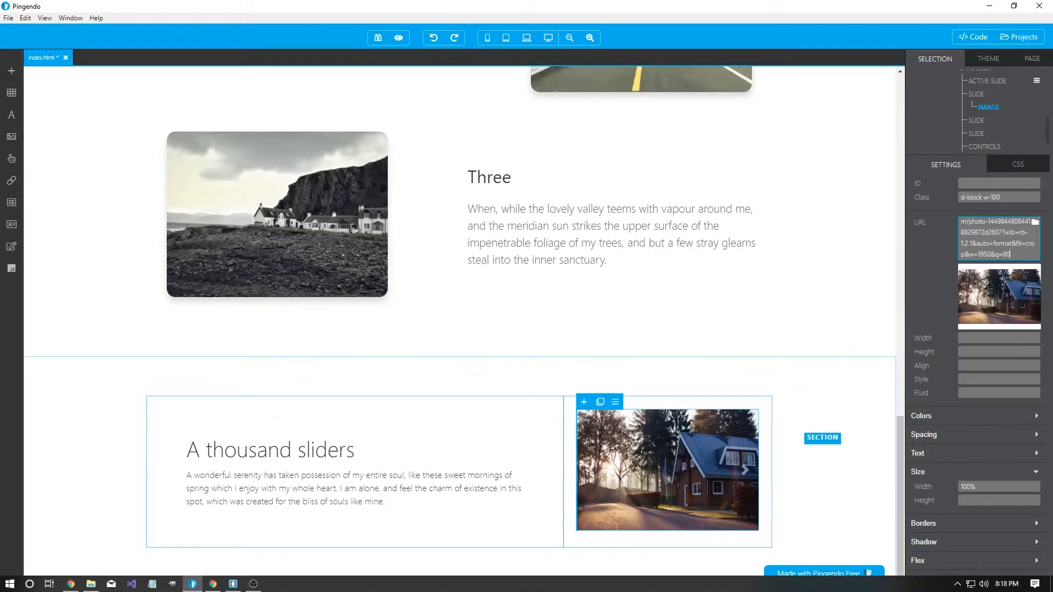
Delete the two remaining placeholder slides from the carousel, keeping only the two photo slides
left_click(977, 120)
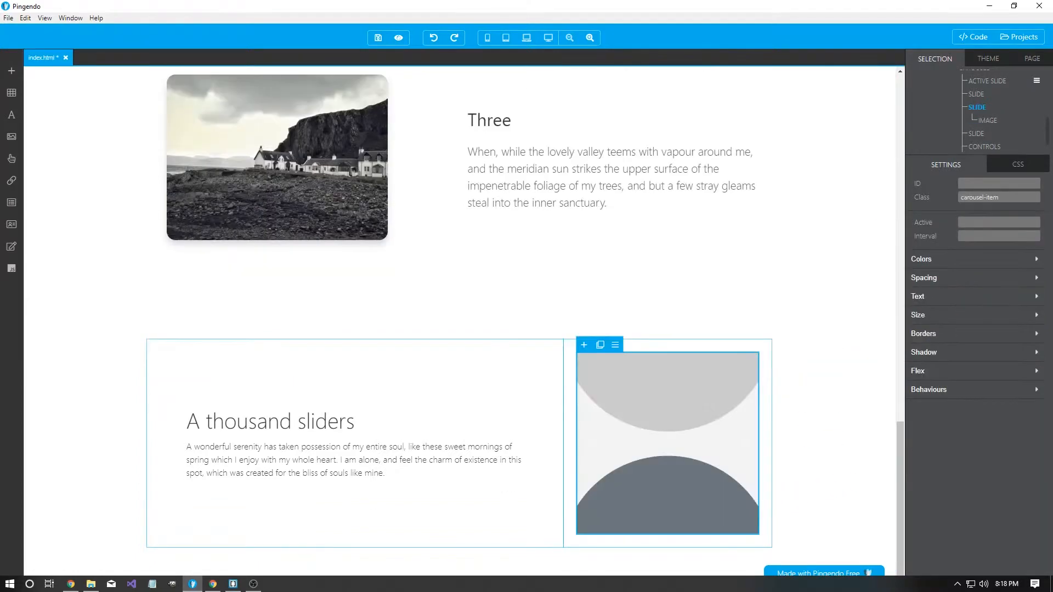
left_click(1036, 81)
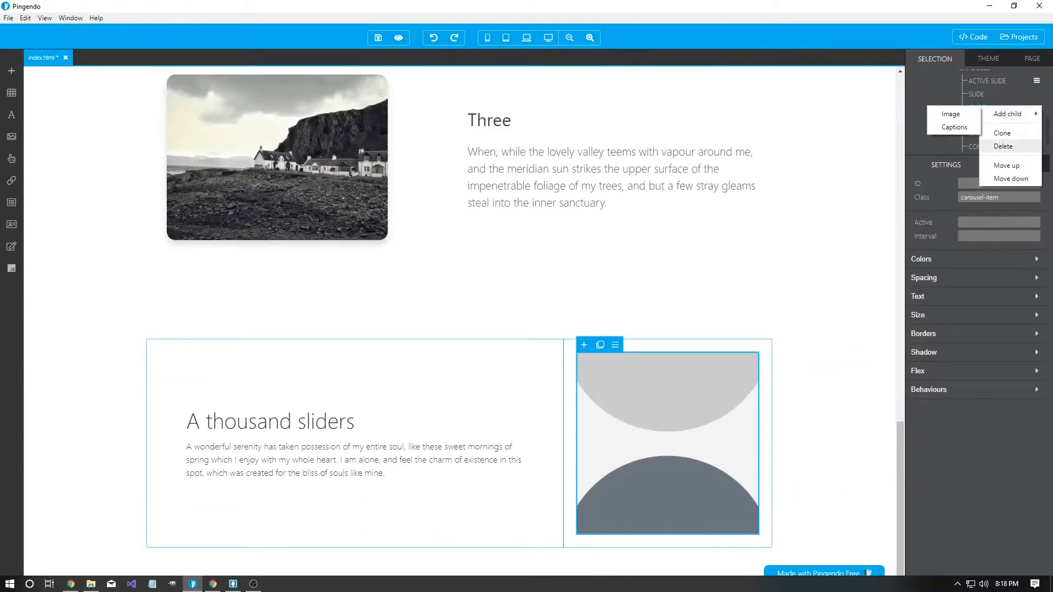
left_click(1004, 146)
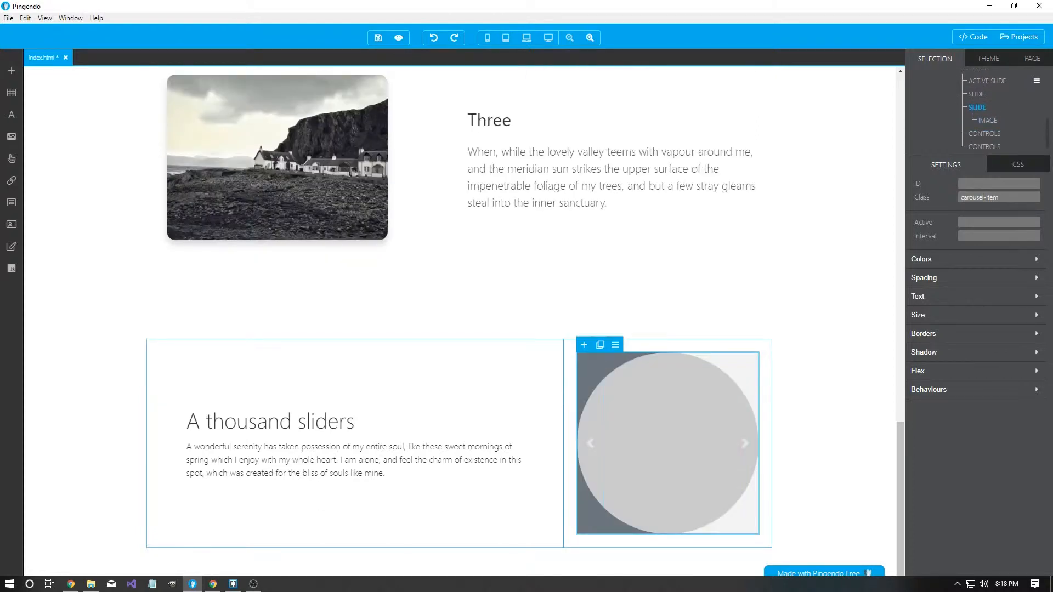
left_click(1036, 80)
left_click(1004, 146)
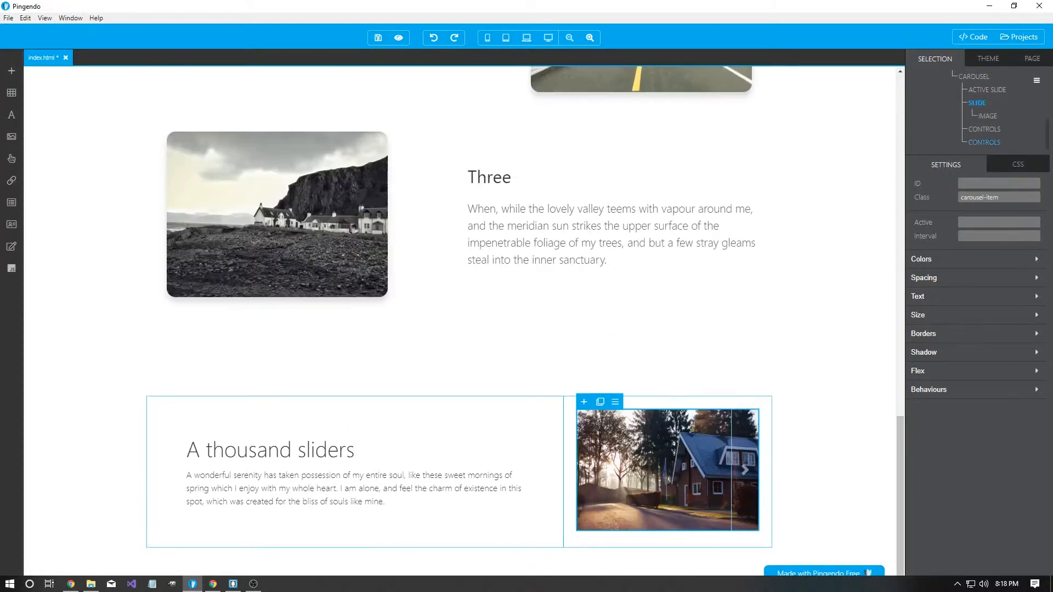
Add the footer section with the centered copyright line below the A thousand sliders section
scroll(461, 321, "up", 8)
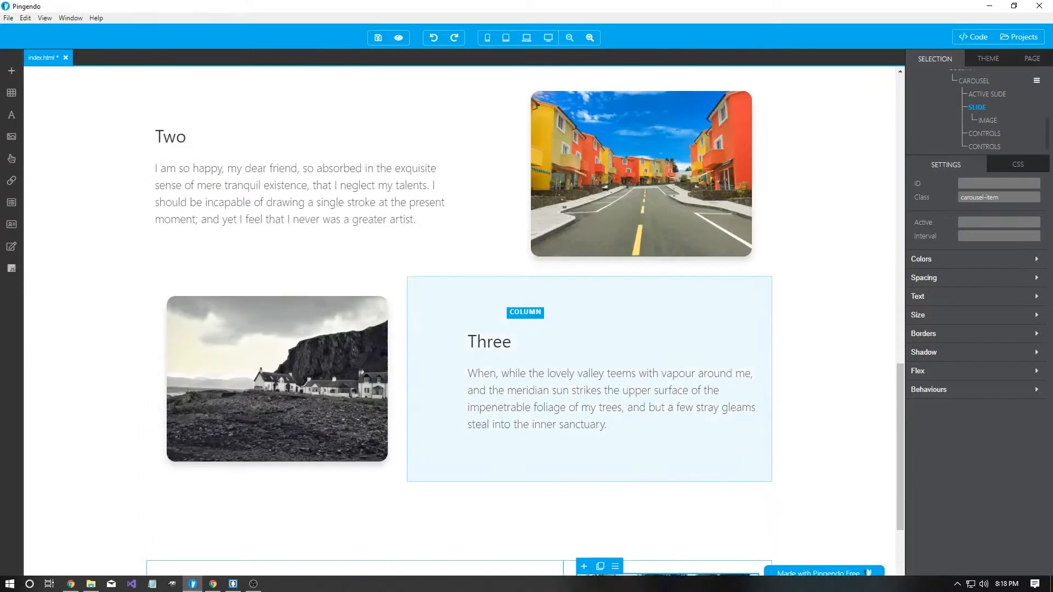
scroll(461, 321, "up", 8)
scroll(461, 321, "down", 14)
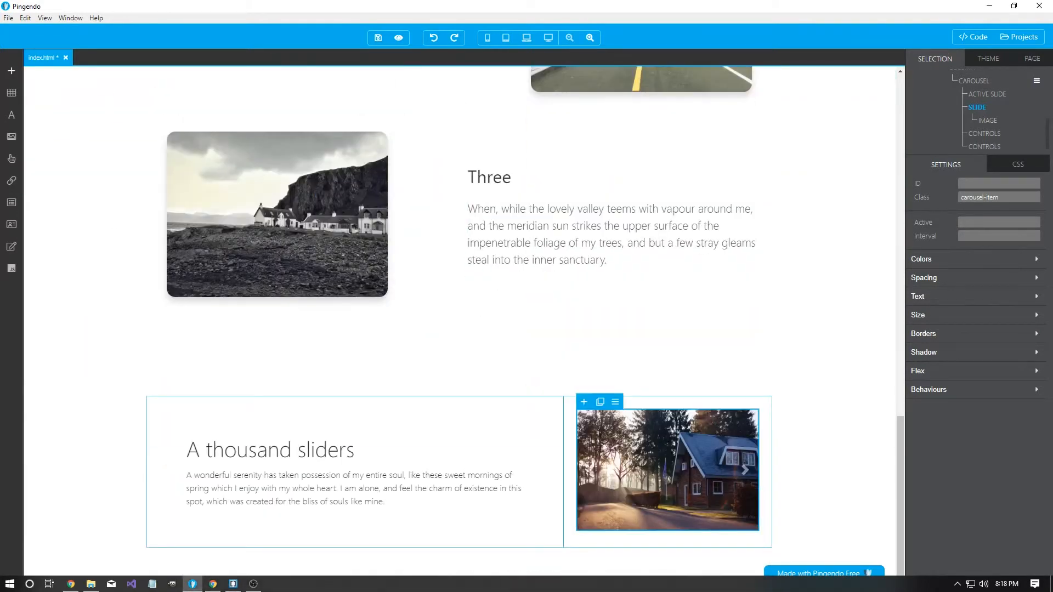
mouse_move(43, 181)
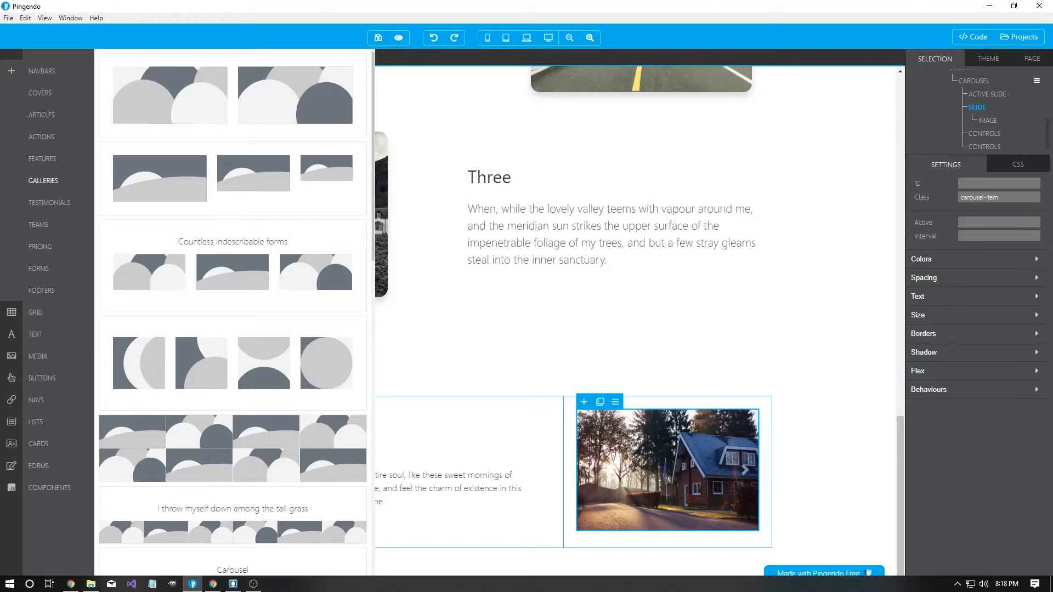
mouse_move(41, 290)
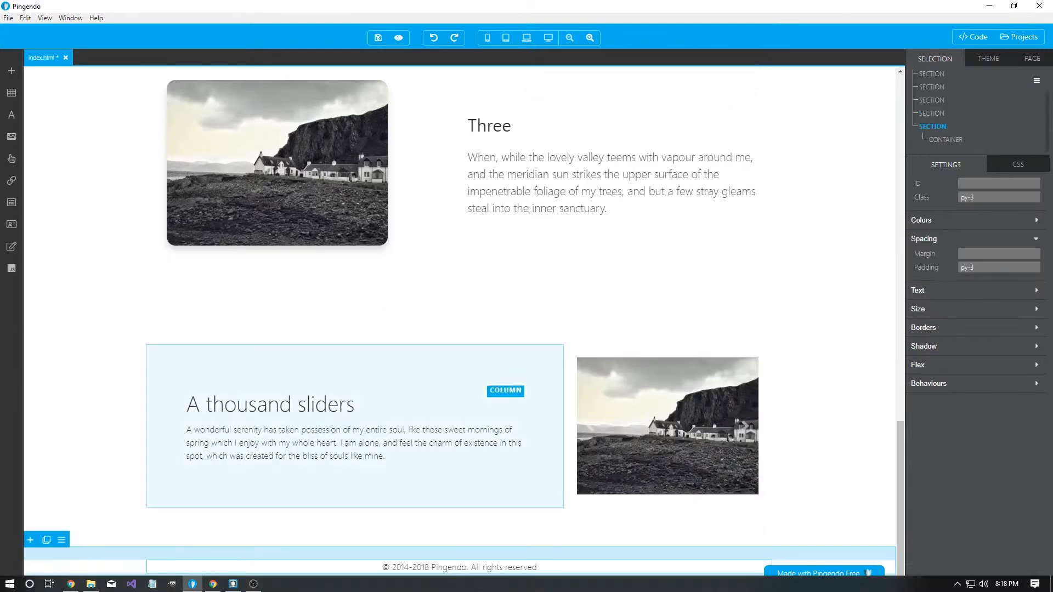
Change the footer's copyright line to © 2019 Timely Systems. All rights reserved
double_click(459, 567)
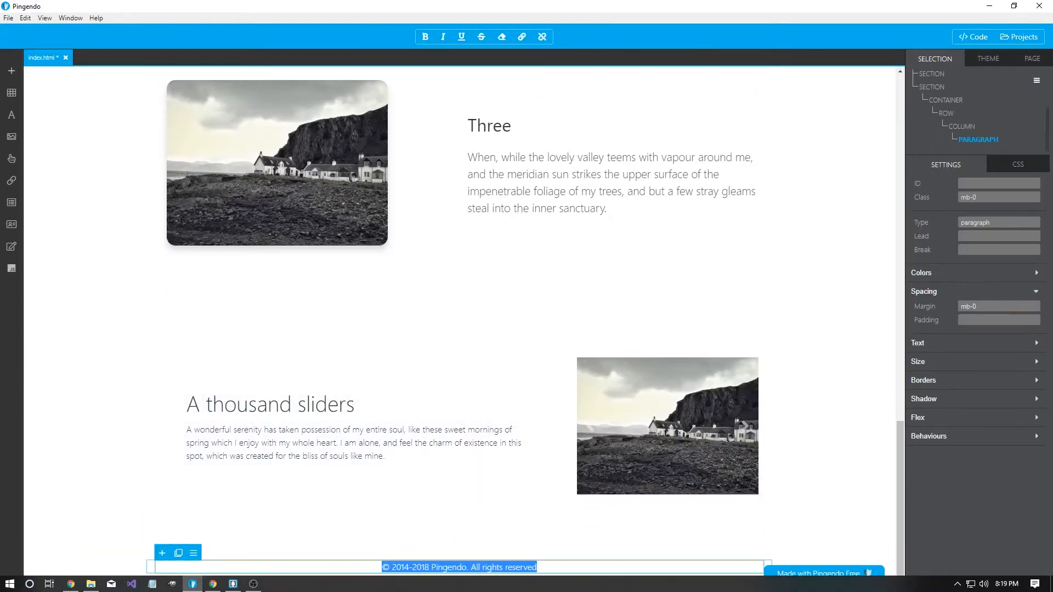
double_click(449, 568)
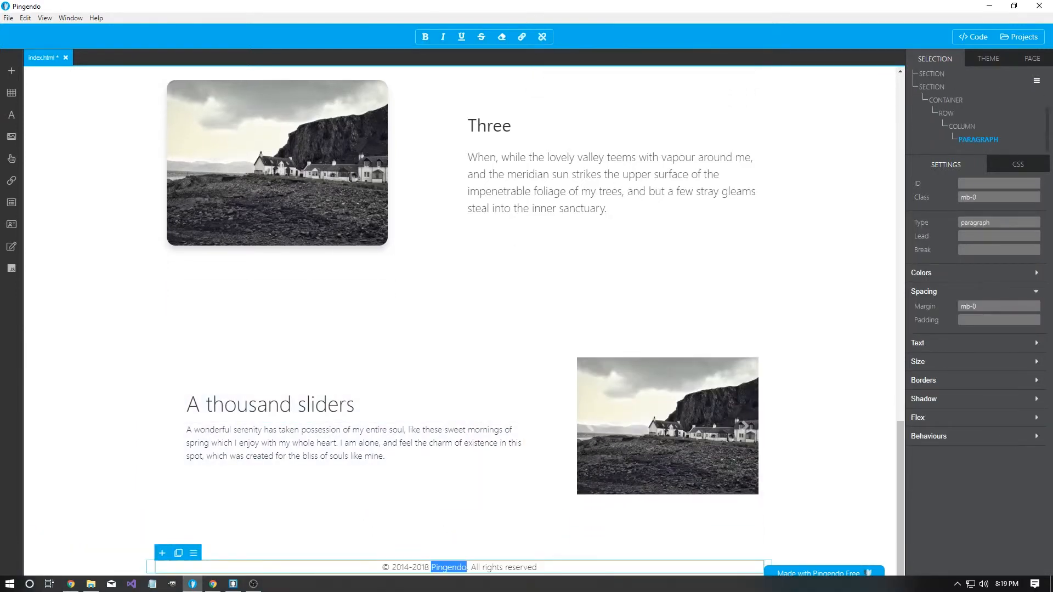
left_click_drag(404, 567, 429, 567)
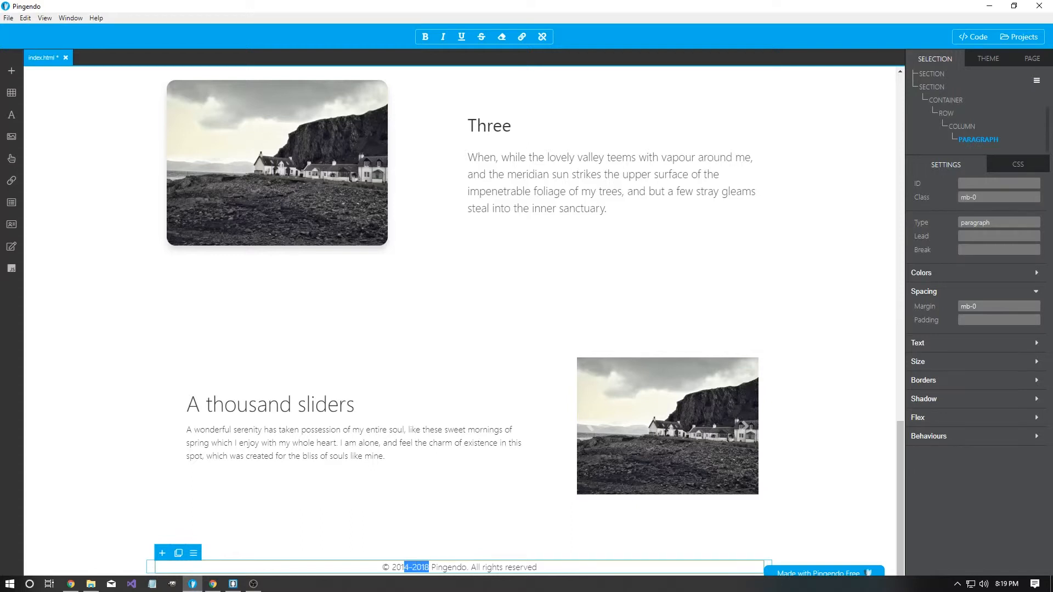
type("9")
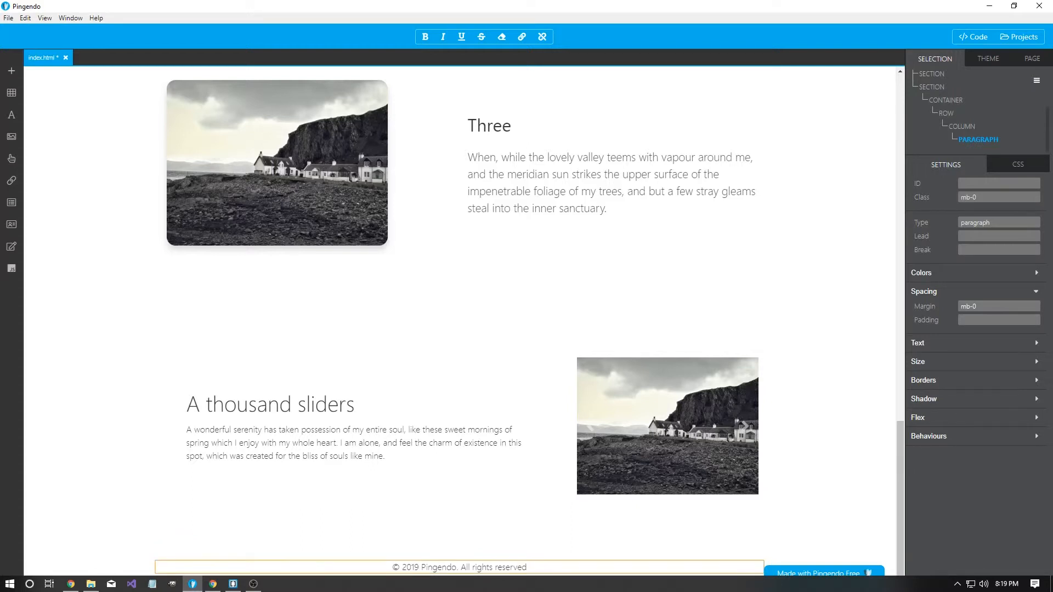
double_click(439, 567)
type("Timely Syste")
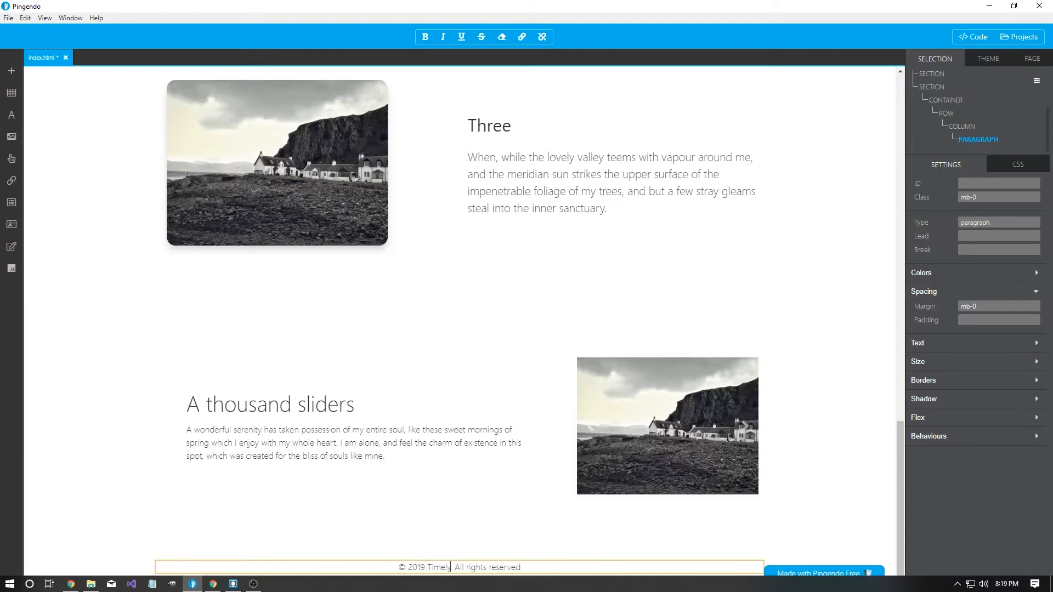
type("ms")
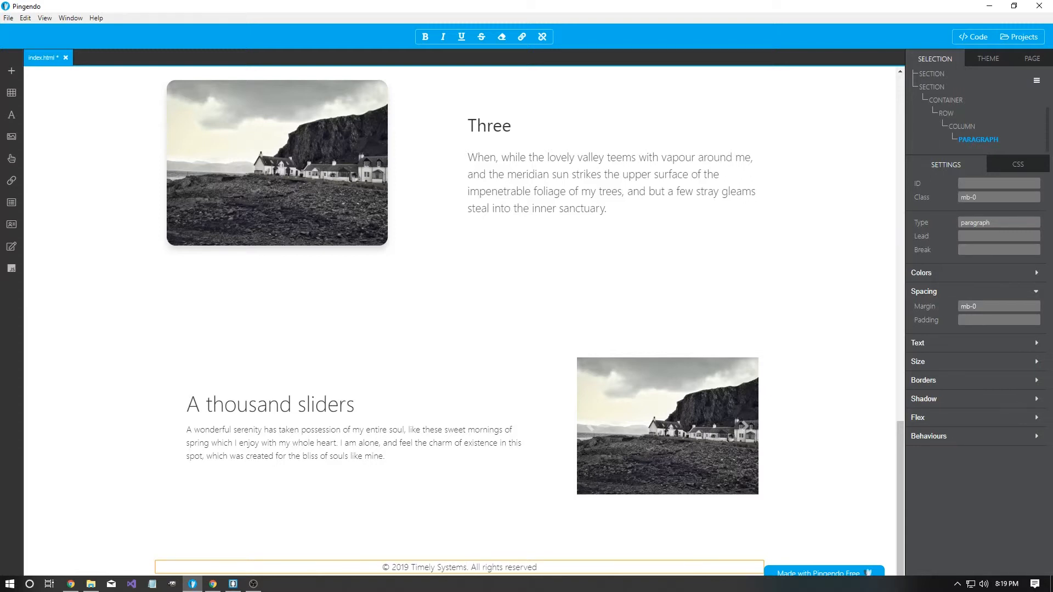
left_click(434, 494)
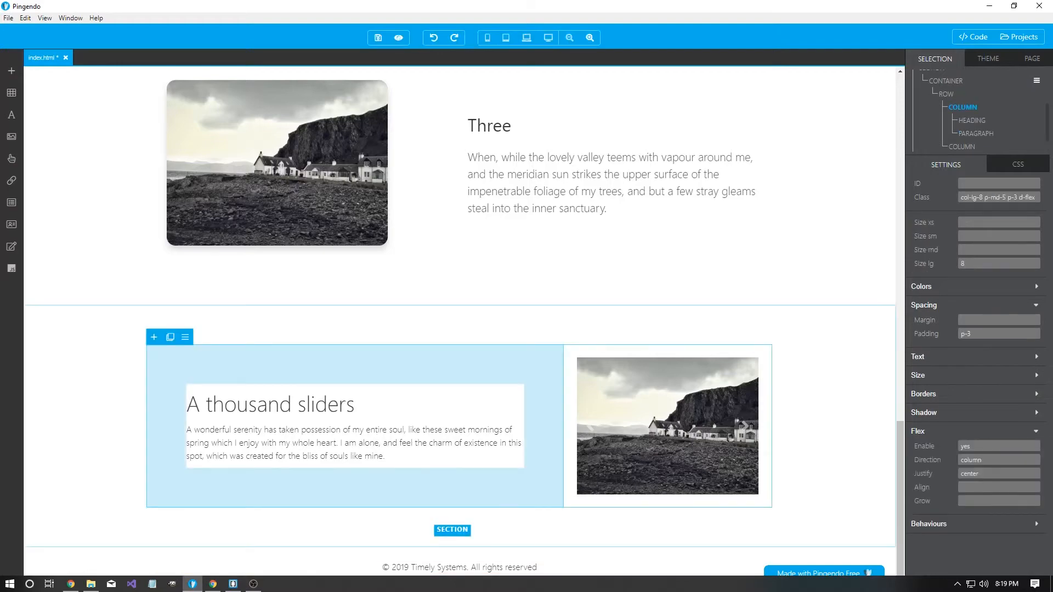
Review the page from the navbar and cover down through the article and the three-photo section
scroll(482, 521, "up", 6)
scroll(483, 329, "up", 10)
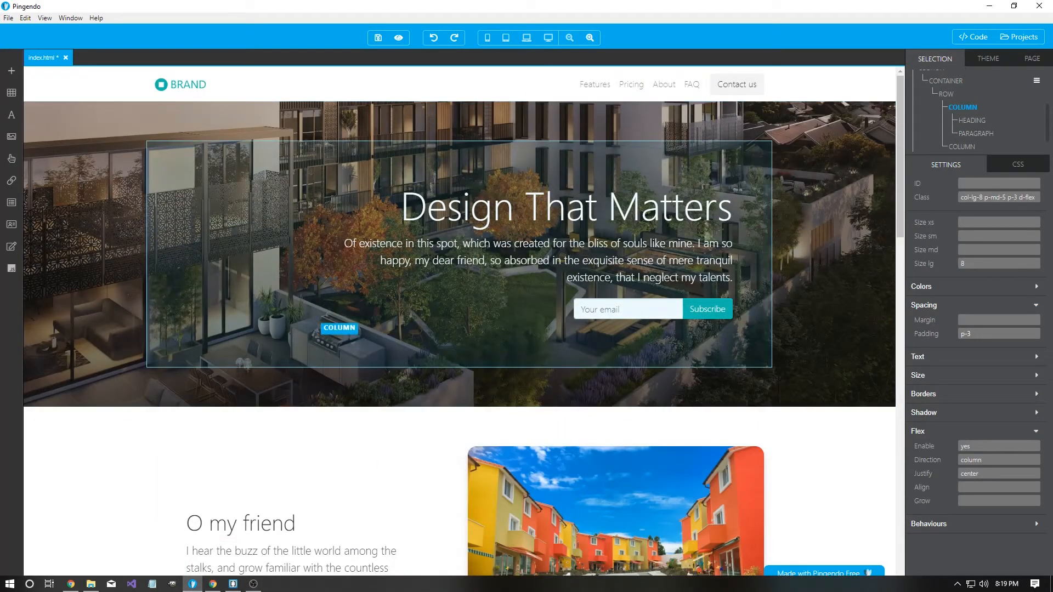
scroll(521, 311, "down", 5)
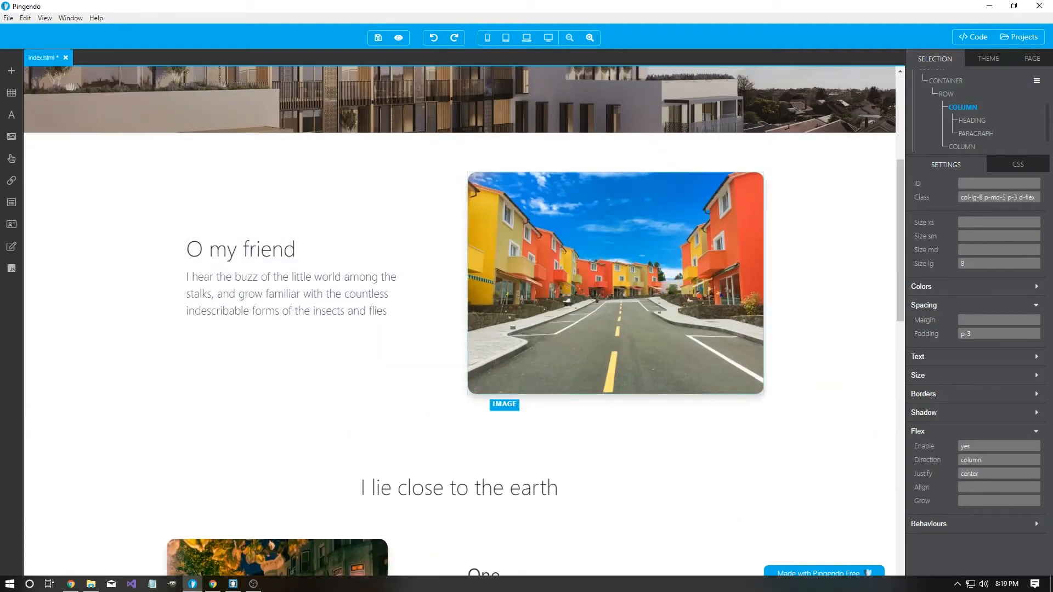
scroll(565, 307, "down", 6)
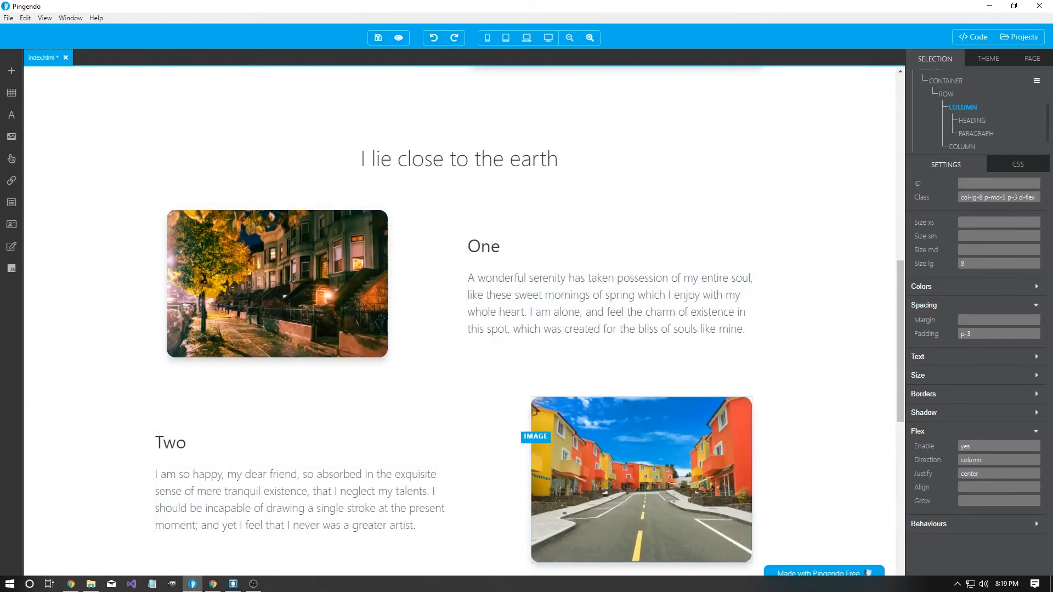